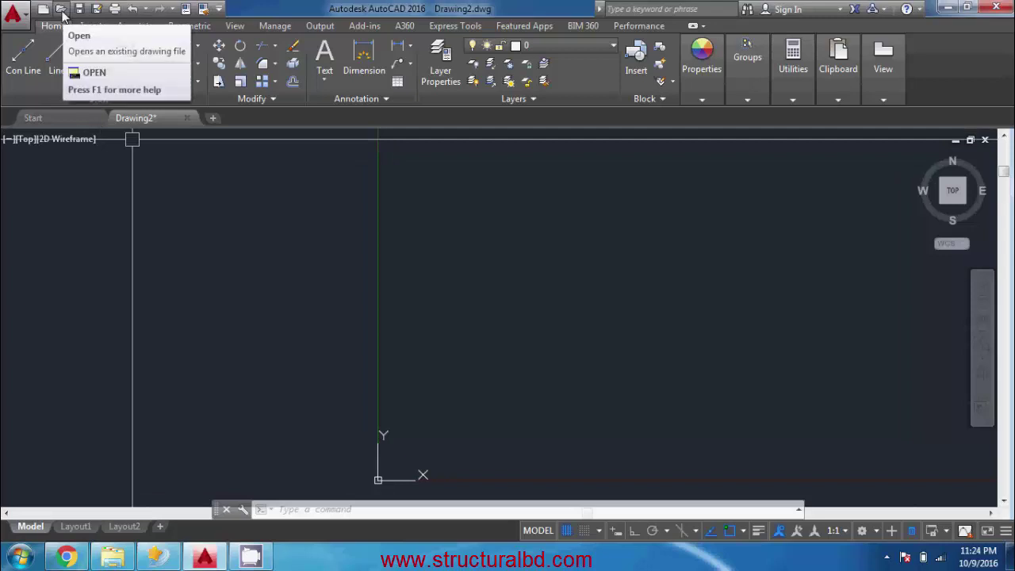
- Open the Architectural Drawing file from the Training Folder
{"action": "left_click", "coordinate": [61, 8]}
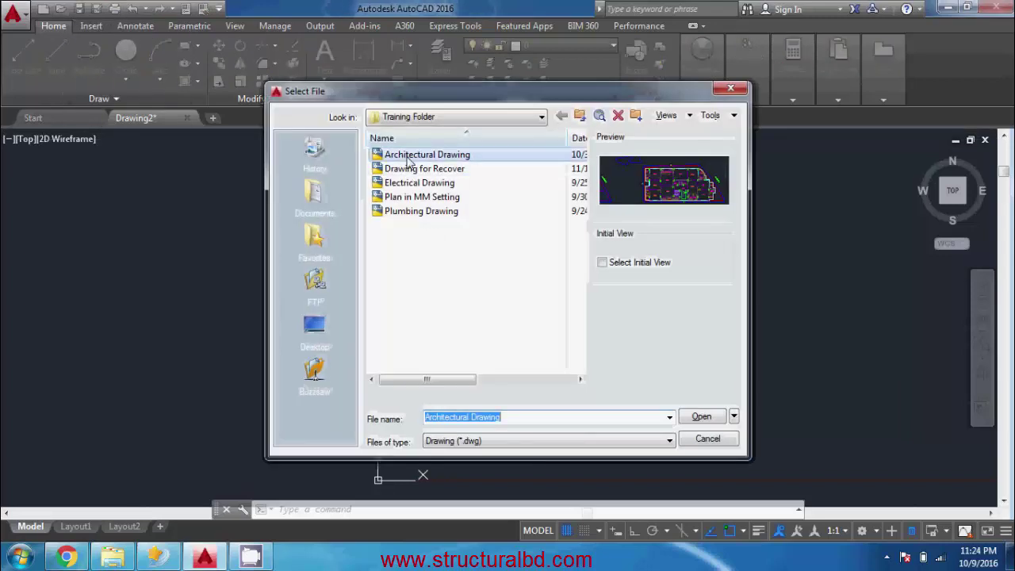
{"action": "left_click", "coordinate": [702, 417]}
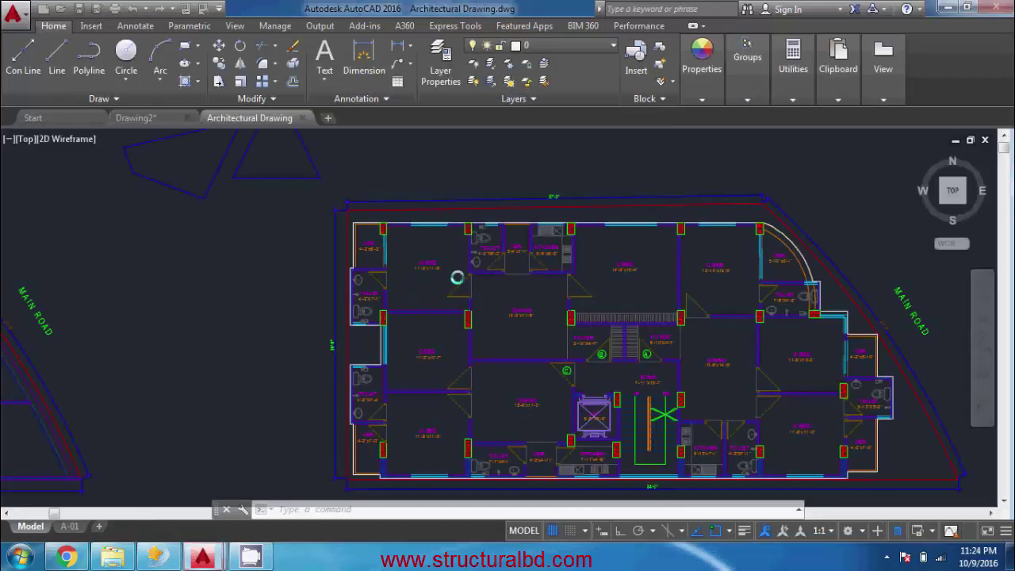
- Measure the thickness of the outer wall at the column between the kitchen and the adjoining C.BED room
{"action": "scroll", "coordinate": [571, 221], "scroll_direction": "up", "scroll_amount": 4}
{"action": "middle_click_drag", "start_coordinate": [572, 218], "coordinate": [470, 219]}
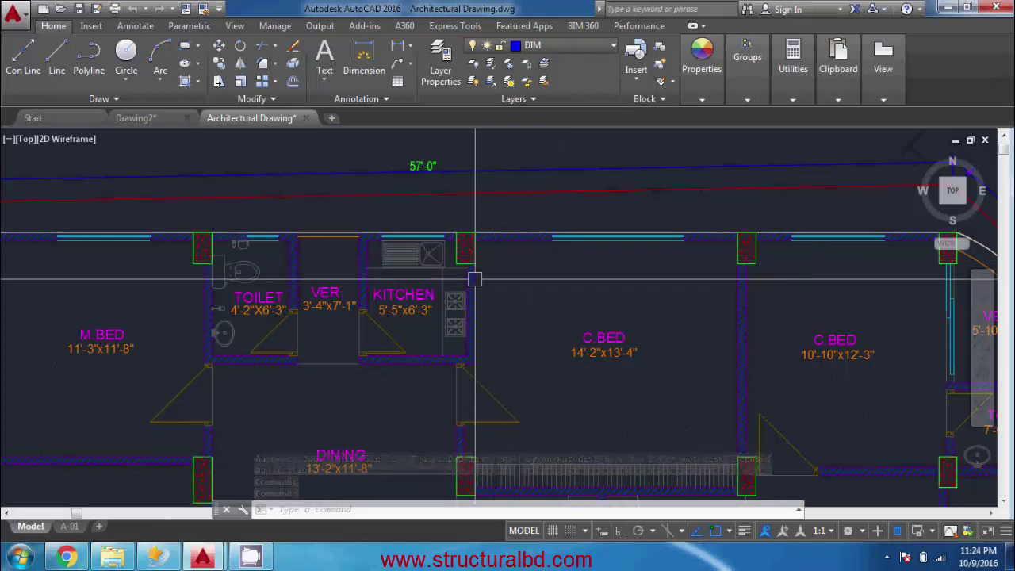
{"action": "middle_click_drag", "start_coordinate": [451, 265], "coordinate": [429, 265]}
{"action": "left_click", "coordinate": [785, 70]}
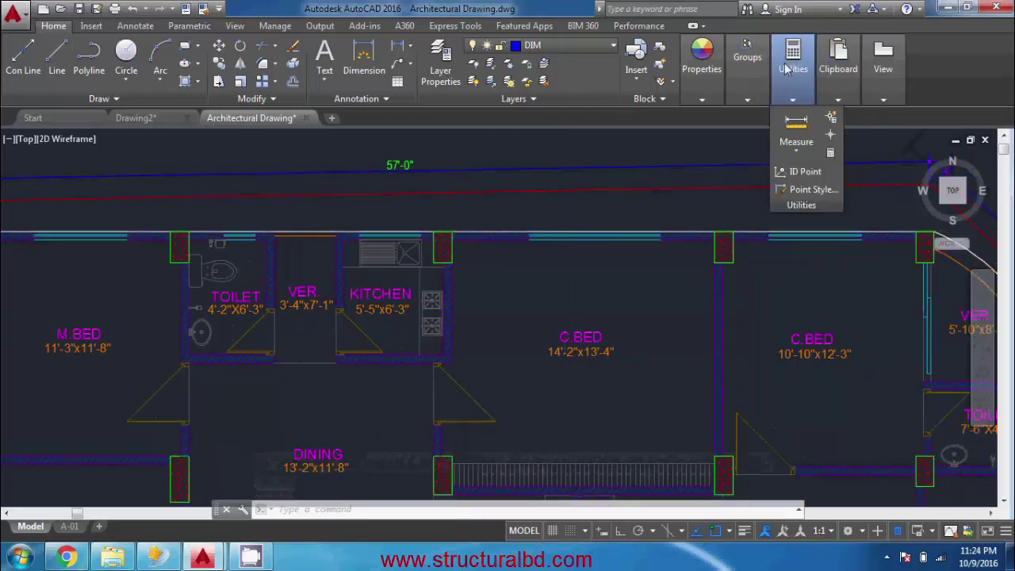
{"action": "left_click", "coordinate": [796, 127]}
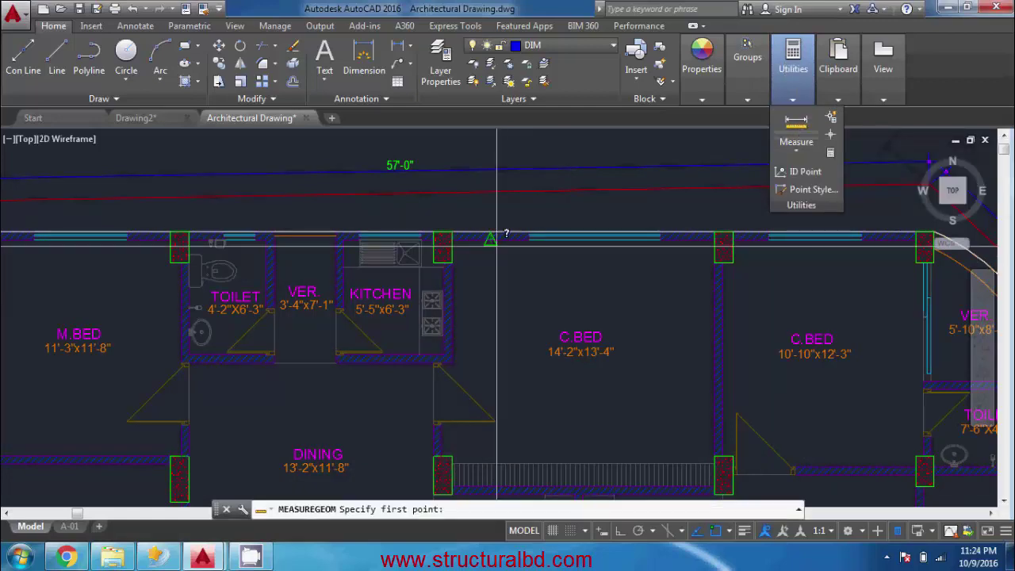
{"action": "scroll", "coordinate": [428, 246], "scroll_direction": "up", "scroll_amount": 8}
{"action": "left_click", "coordinate": [644, 209]}
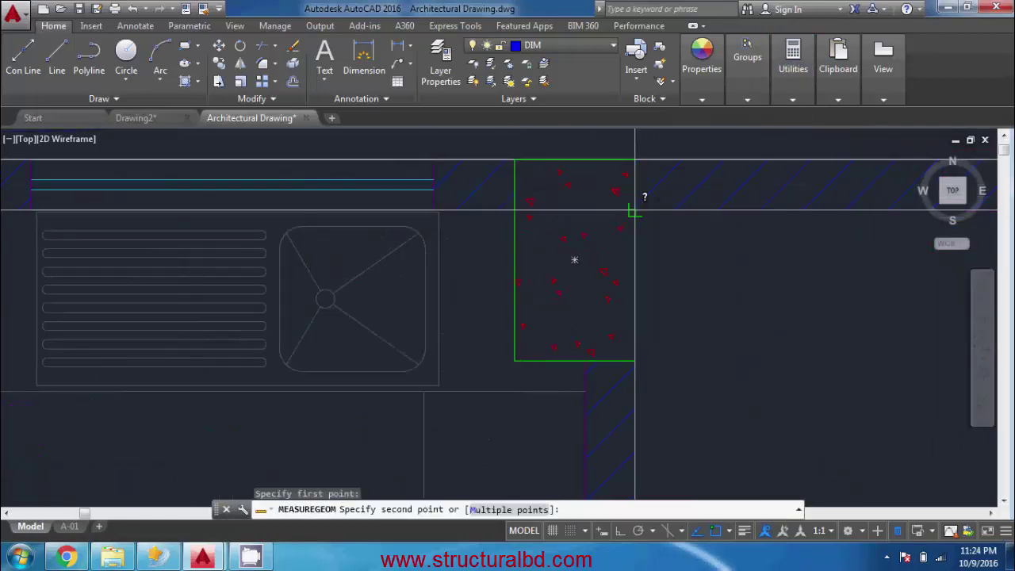
{"action": "left_click", "coordinate": [635, 159]}
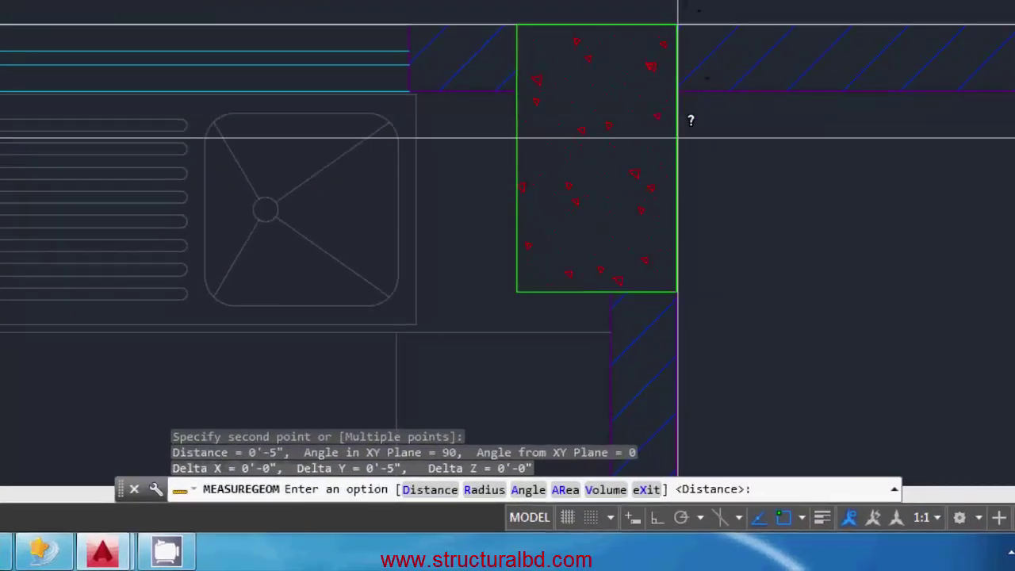
{"action": "key", "text": "Escape"}
- Configure the drawing units to Decimal length type with precision 0 and an insertion scale in Millimeters
{"action": "scroll", "coordinate": [646, 151], "scroll_direction": "down", "scroll_amount": 6}
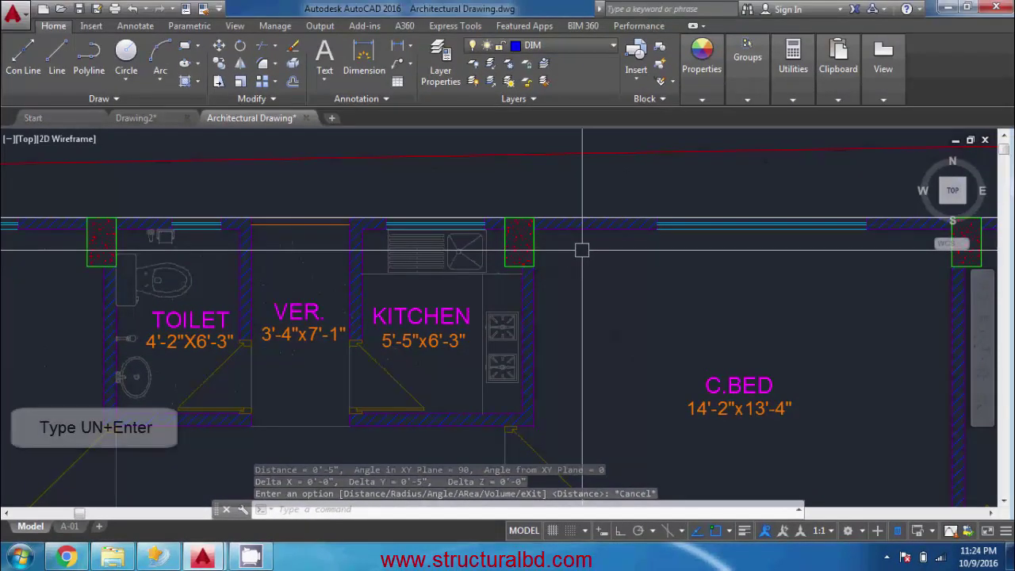
{"action": "type", "text": "UN"}
{"action": "key", "text": "Return"}
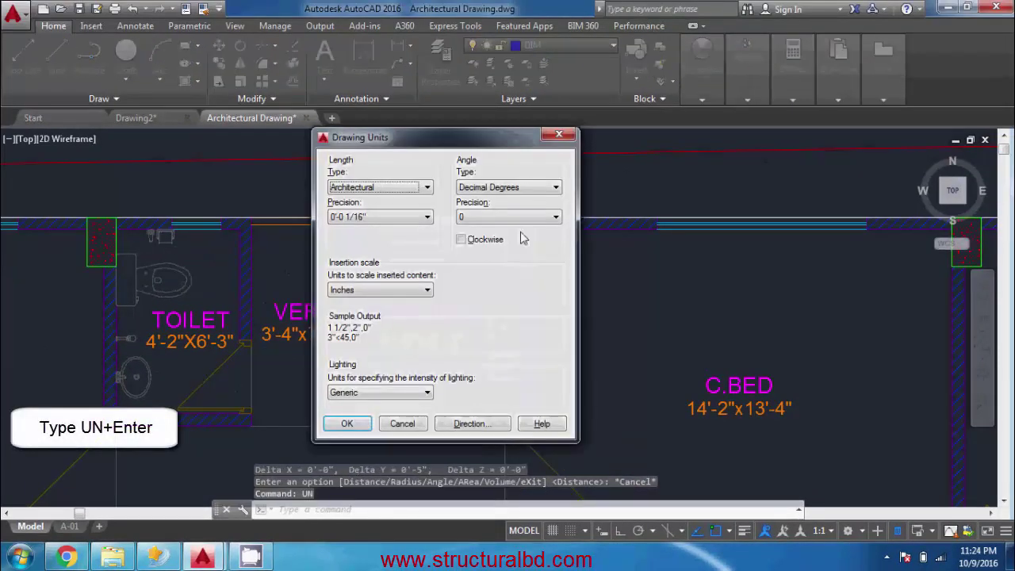
{"action": "left_click", "coordinate": [415, 190]}
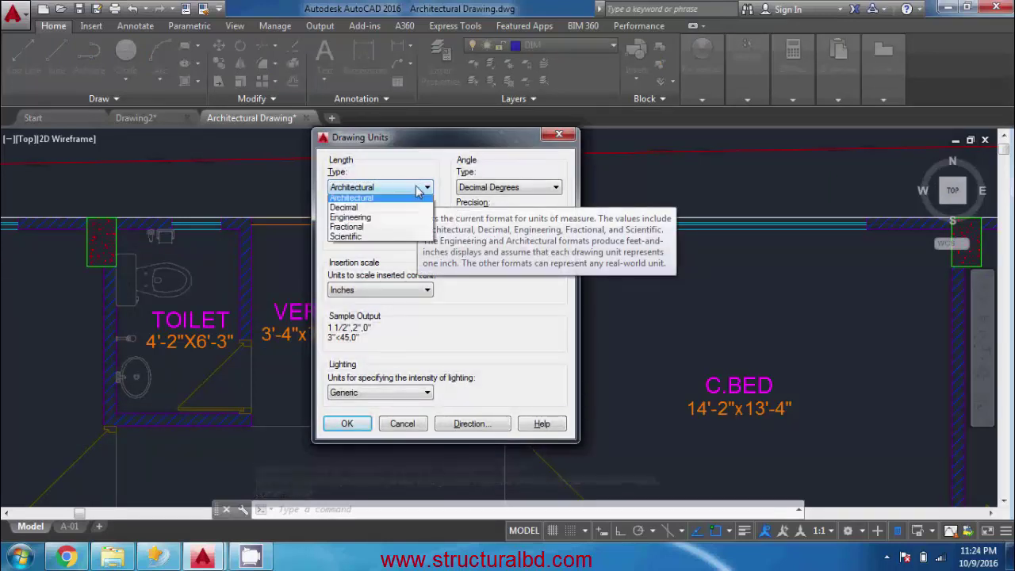
{"action": "left_click", "coordinate": [396, 211]}
{"action": "left_click", "coordinate": [399, 224]}
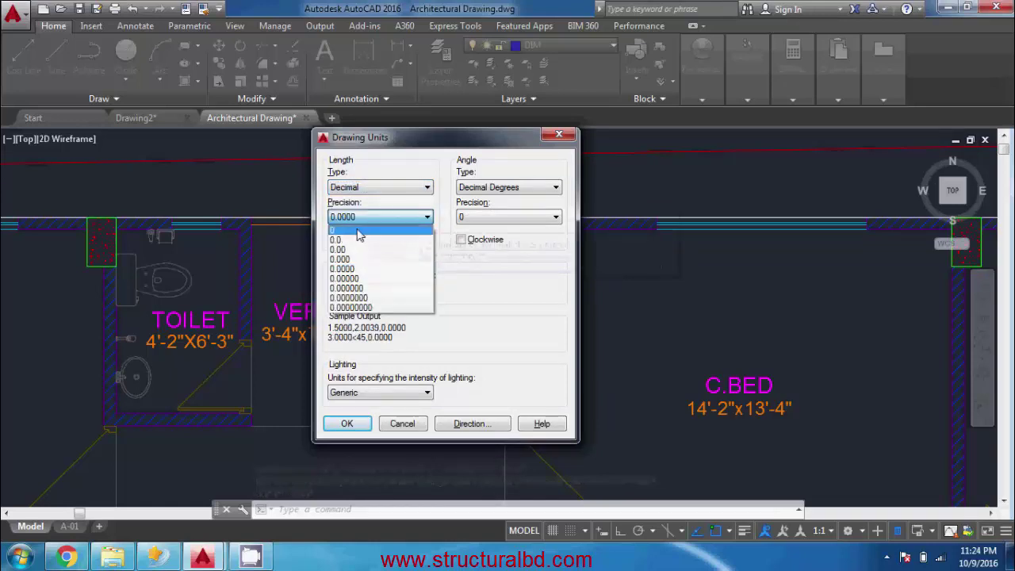
{"action": "left_click", "coordinate": [373, 228]}
{"action": "left_click", "coordinate": [388, 295]}
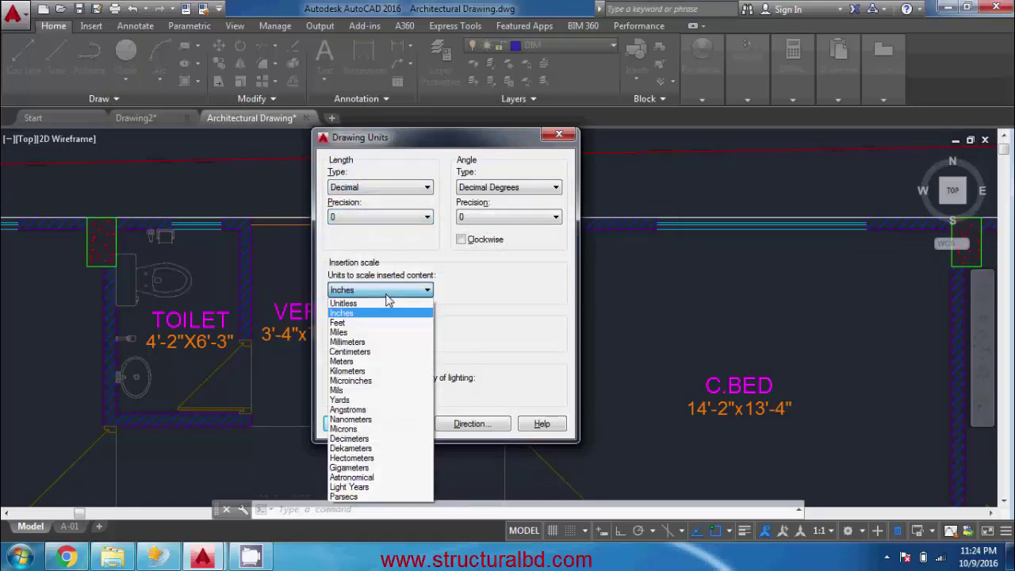
{"action": "left_click", "coordinate": [360, 342]}
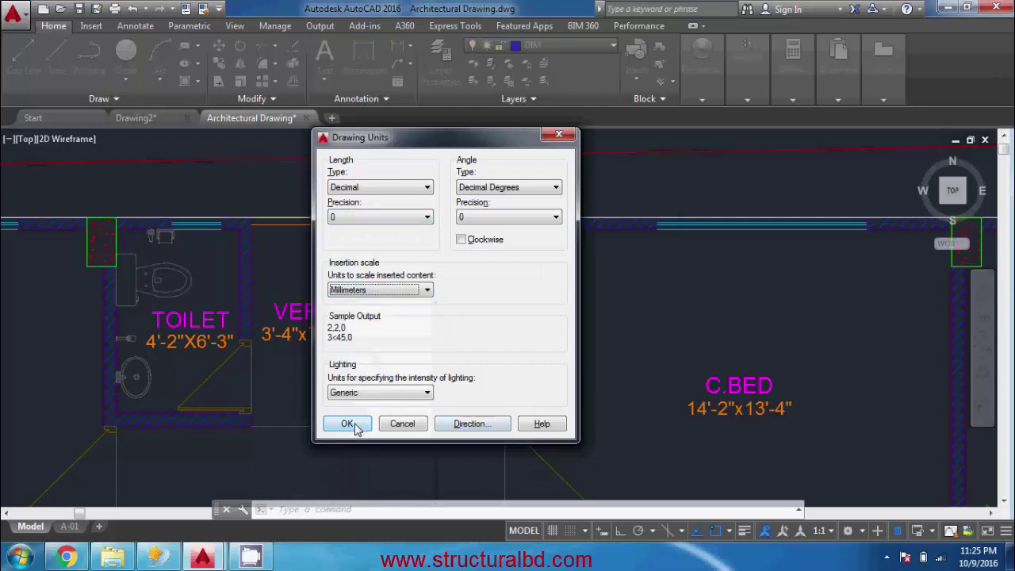
{"action": "left_click", "coordinate": [346, 424]}
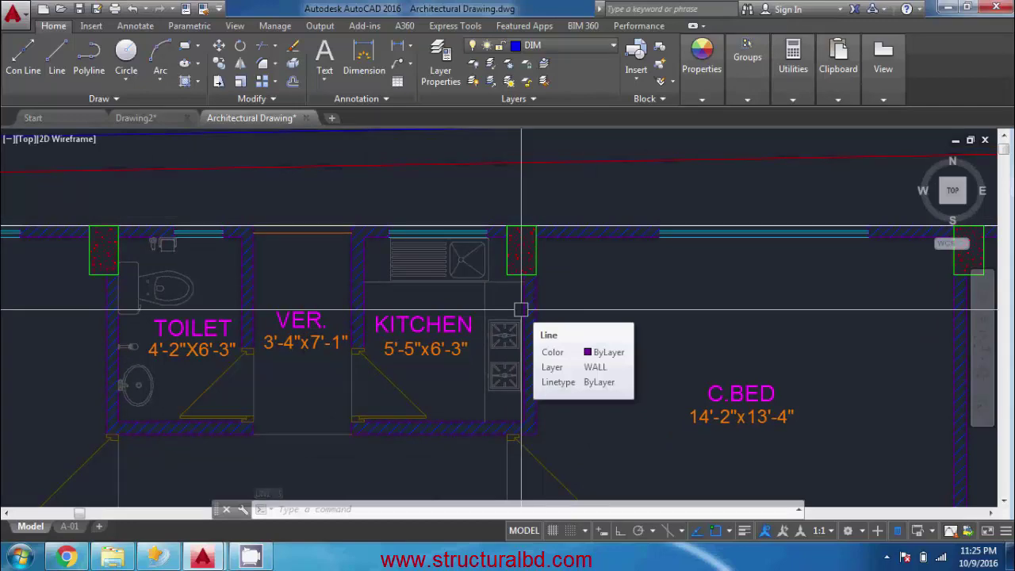
{"action": "scroll", "coordinate": [521, 310], "scroll_direction": "down", "scroll_amount": 6}
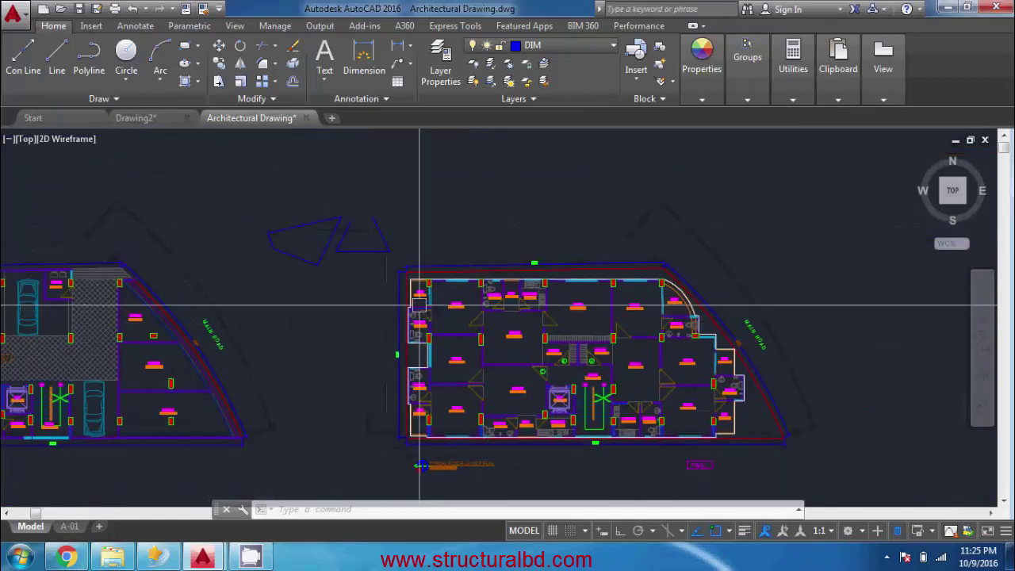
{"action": "scroll", "coordinate": [457, 267], "scroll_direction": "up", "scroll_amount": 5}
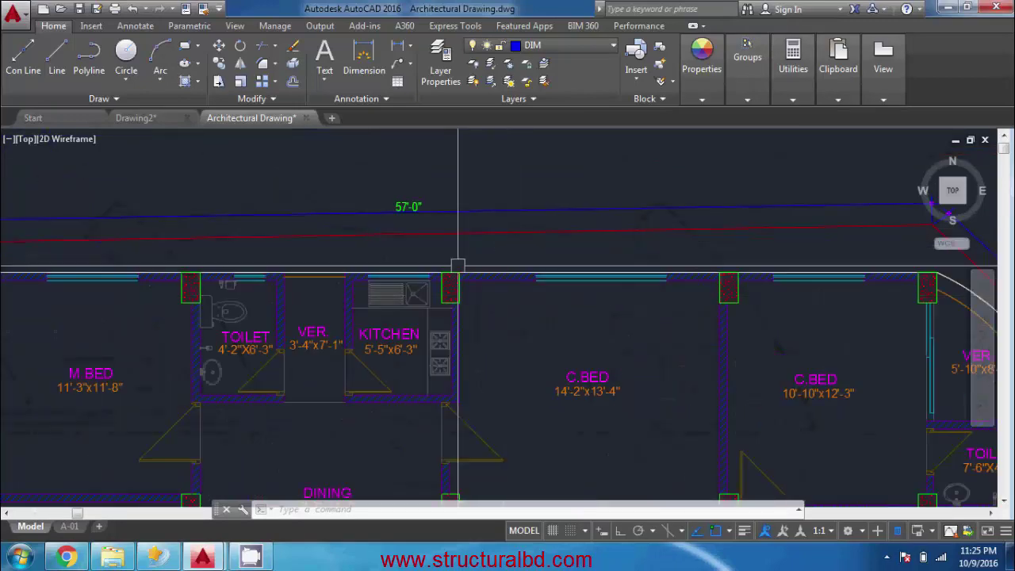
{"action": "scroll", "coordinate": [523, 321], "scroll_direction": "down", "scroll_amount": 5}
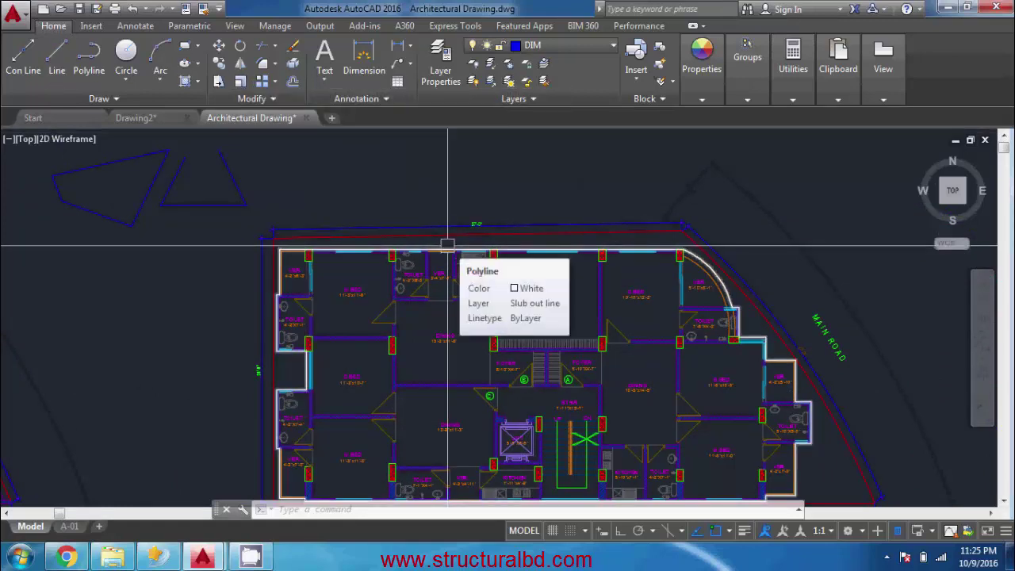
{"action": "type", "text": "sc"}
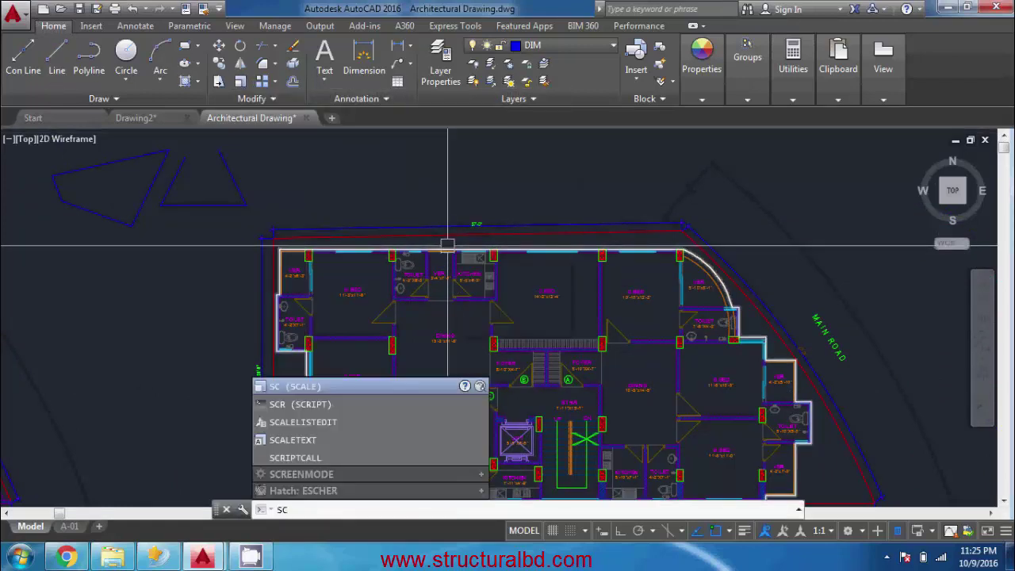
{"action": "key", "text": "Return"}
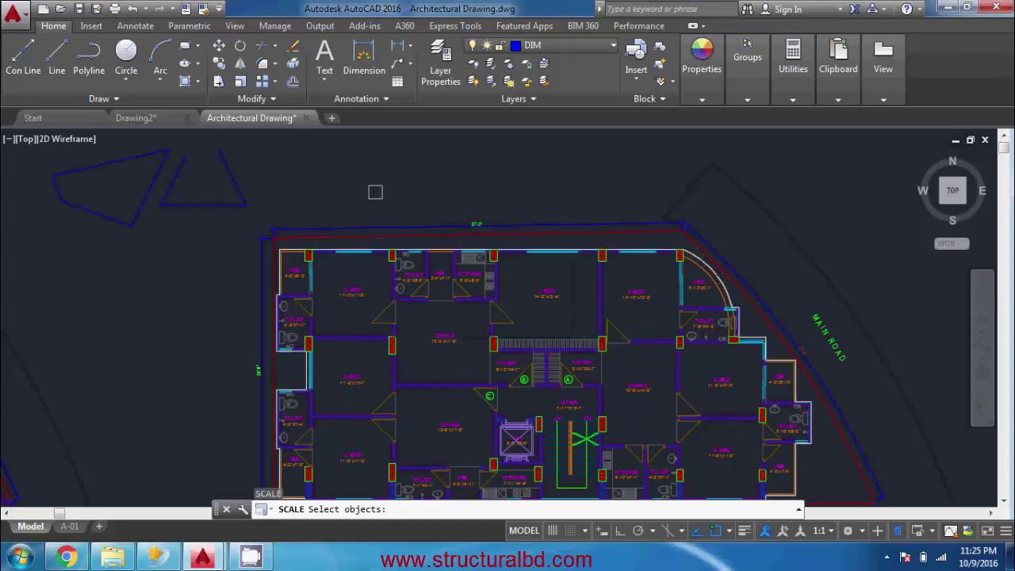
{"action": "scroll", "coordinate": [375, 192], "scroll_direction": "down", "scroll_amount": 5}
{"action": "left_click", "coordinate": [918, 407]}
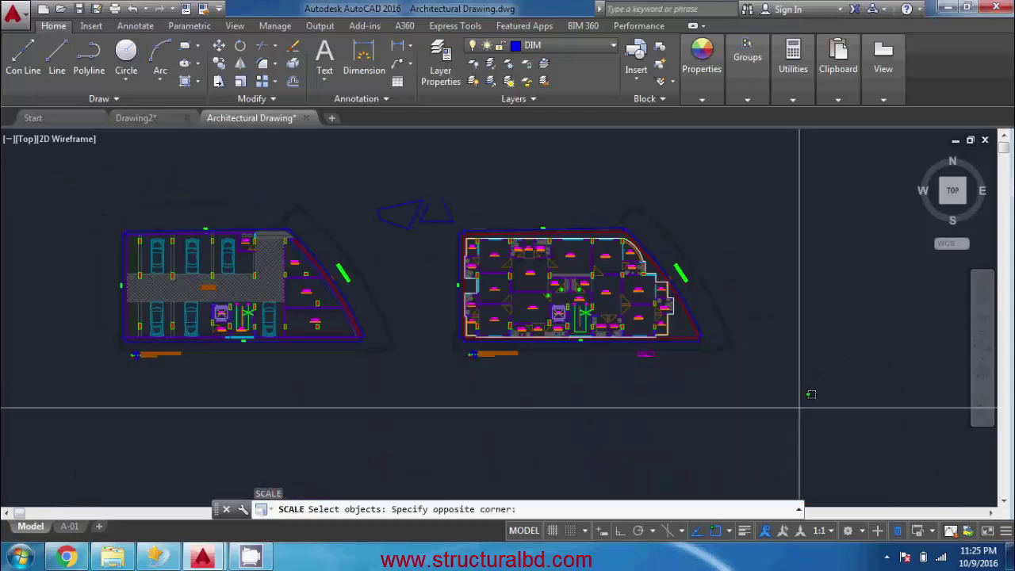
{"action": "left_click", "coordinate": [448, 181]}
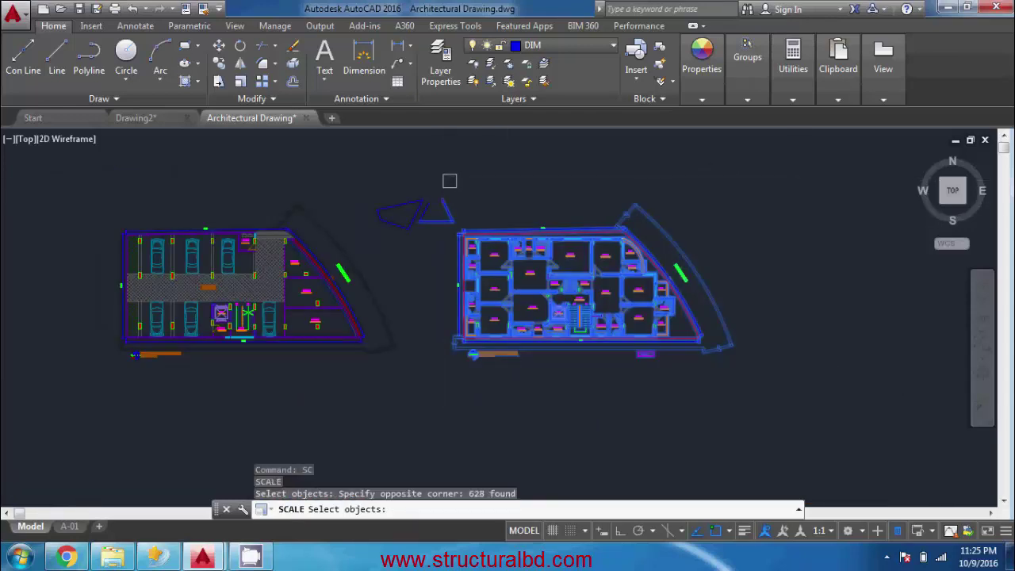
{"action": "key", "text": "Escape"}
{"action": "left_click", "coordinate": [786, 441]}
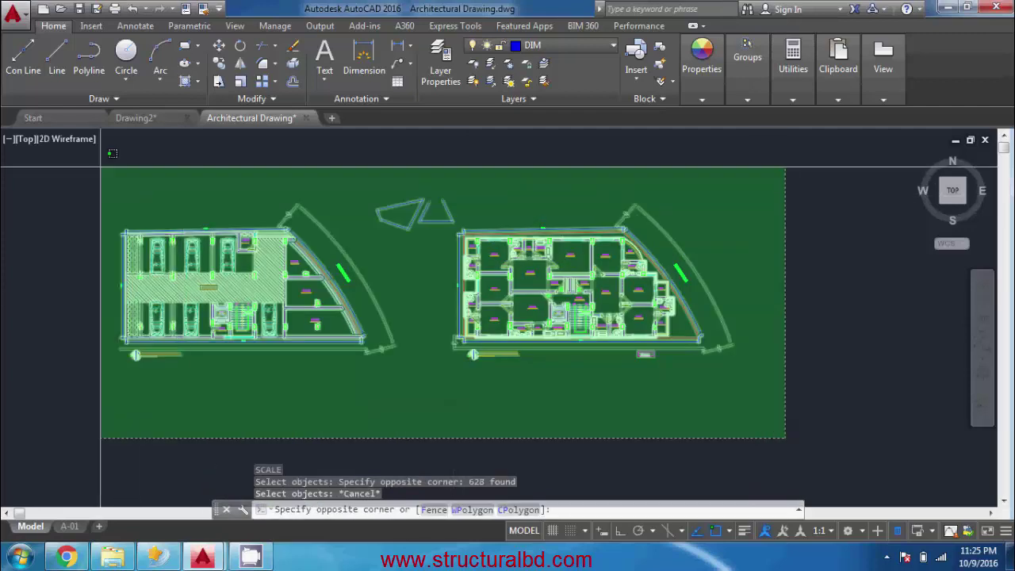
{"action": "left_click", "coordinate": [77, 167]}
{"action": "key", "text": "Escape"}
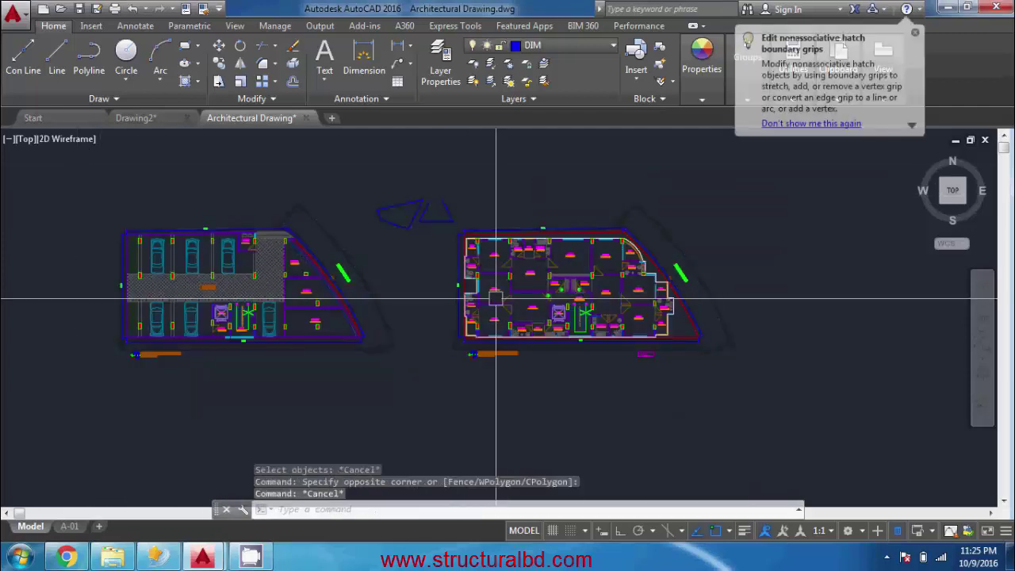
- Scale all objects in the drawing by a factor of 25.4 from base point 0,0
{"action": "type", "text": "s"}
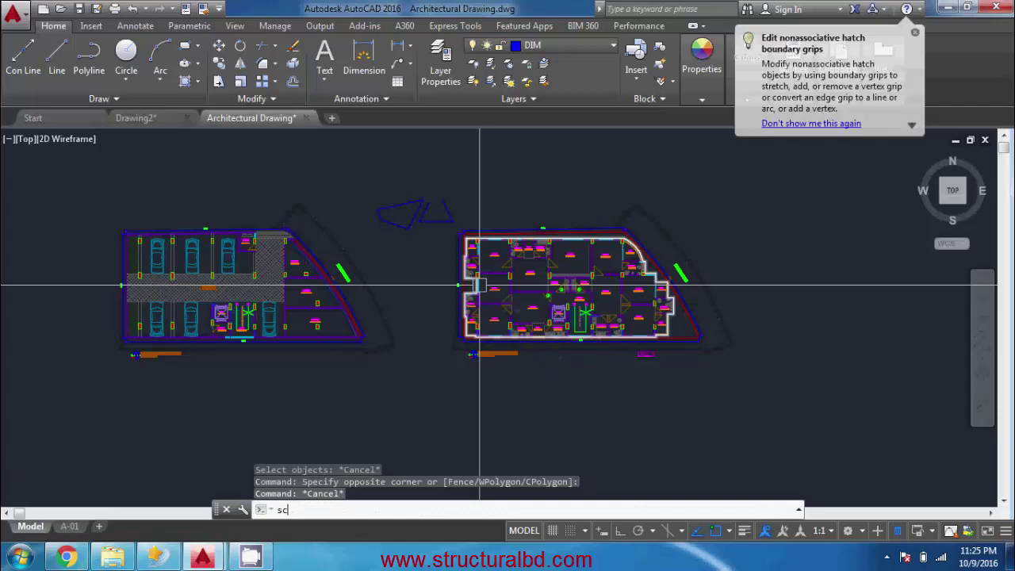
{"action": "type", "text": "c"}
{"action": "key", "text": "Return"}
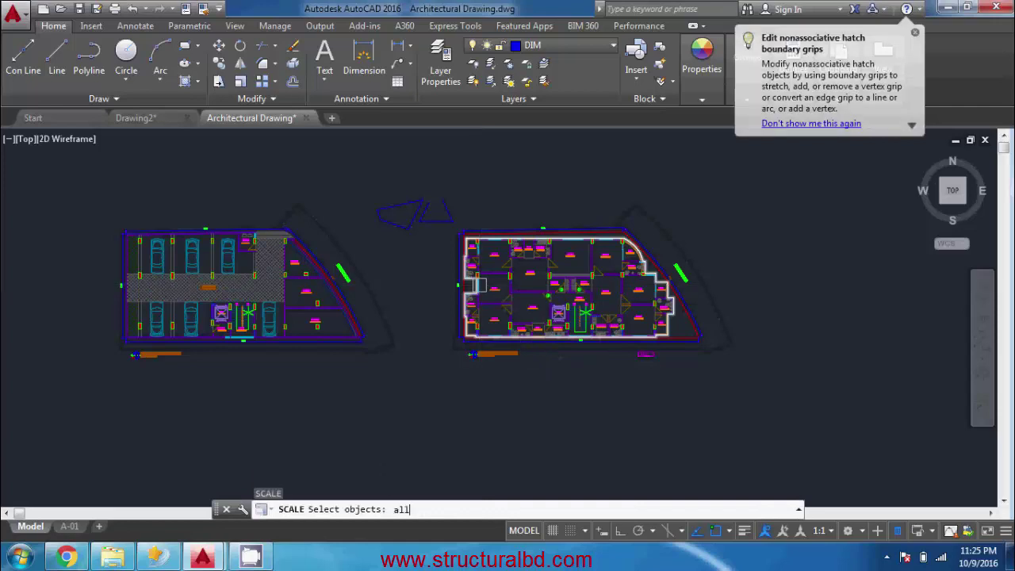
{"action": "key", "text": "Return"}
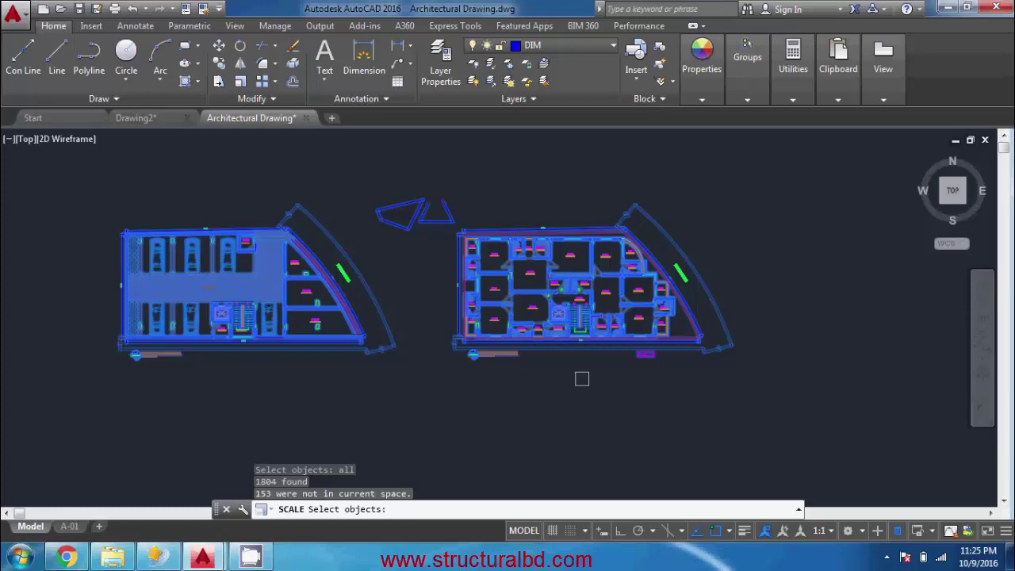
{"action": "key", "text": "Return"}
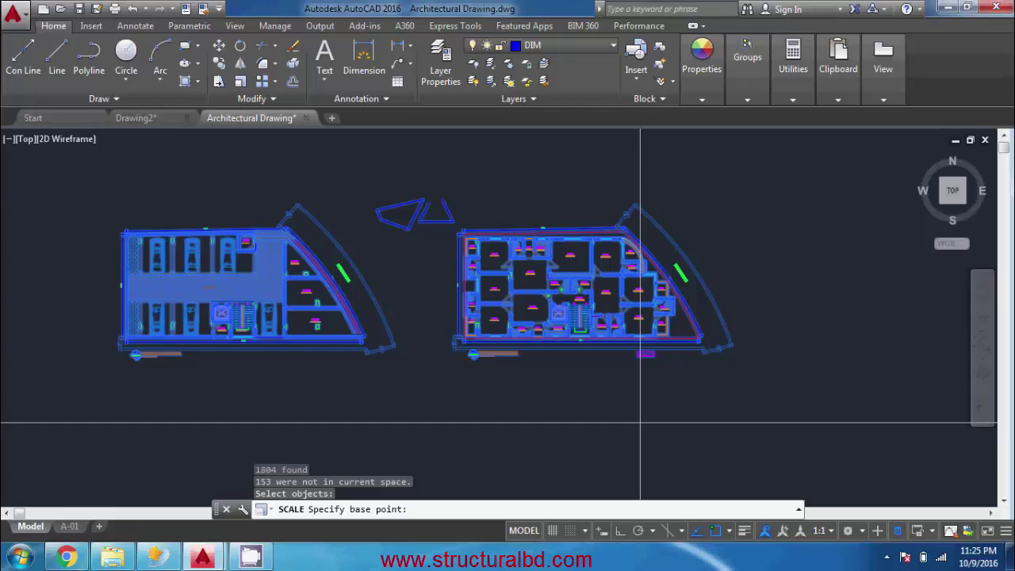
{"action": "middle_click_drag", "start_coordinate": [641, 422], "coordinate": [610, 367]}
{"action": "scroll", "coordinate": [585, 301], "scroll_direction": "up", "scroll_amount": 3}
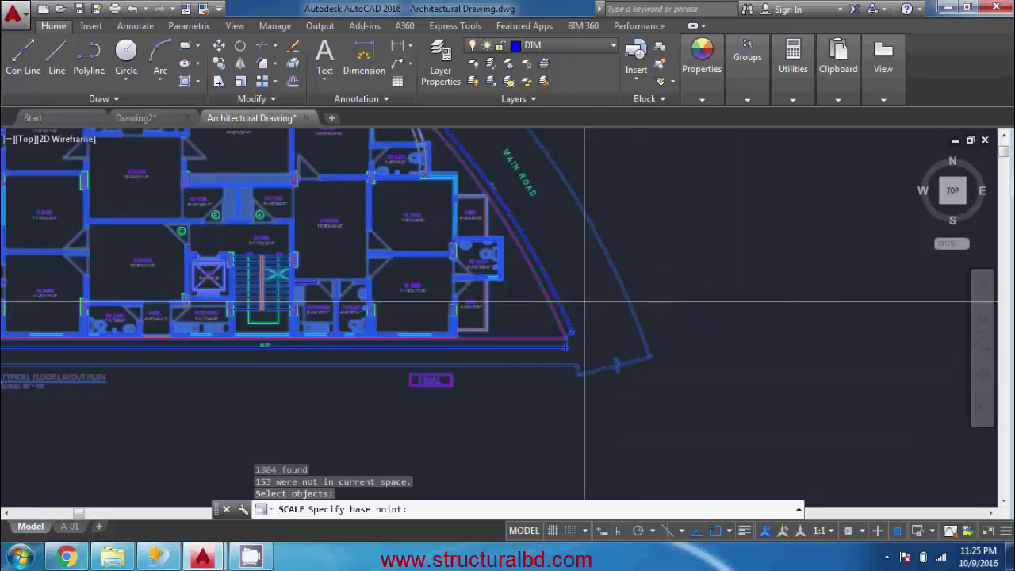
{"action": "scroll", "coordinate": [585, 301], "scroll_direction": "down", "scroll_amount": 3}
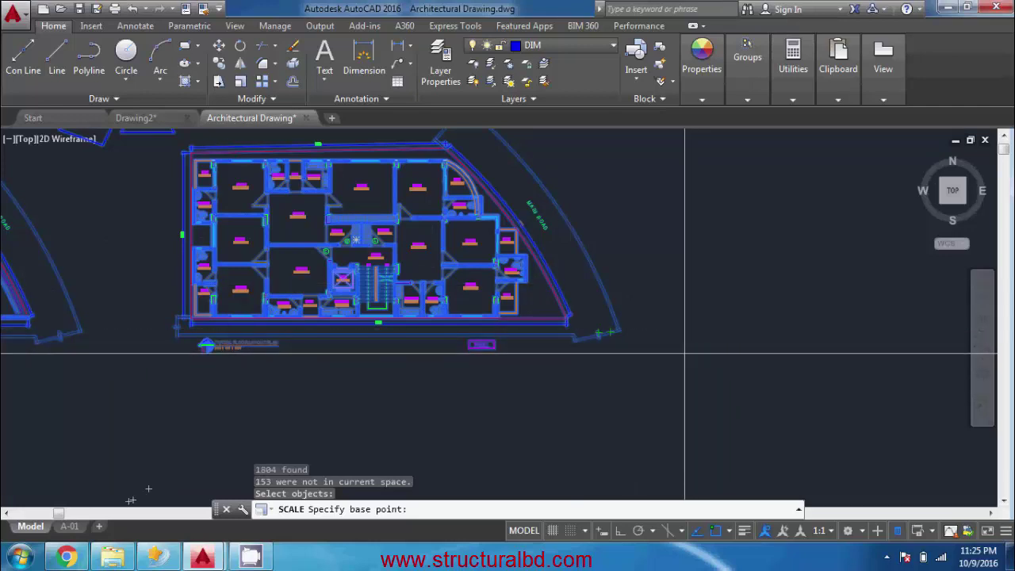
{"action": "middle_click_drag", "start_coordinate": [634, 381], "coordinate": [697, 384]}
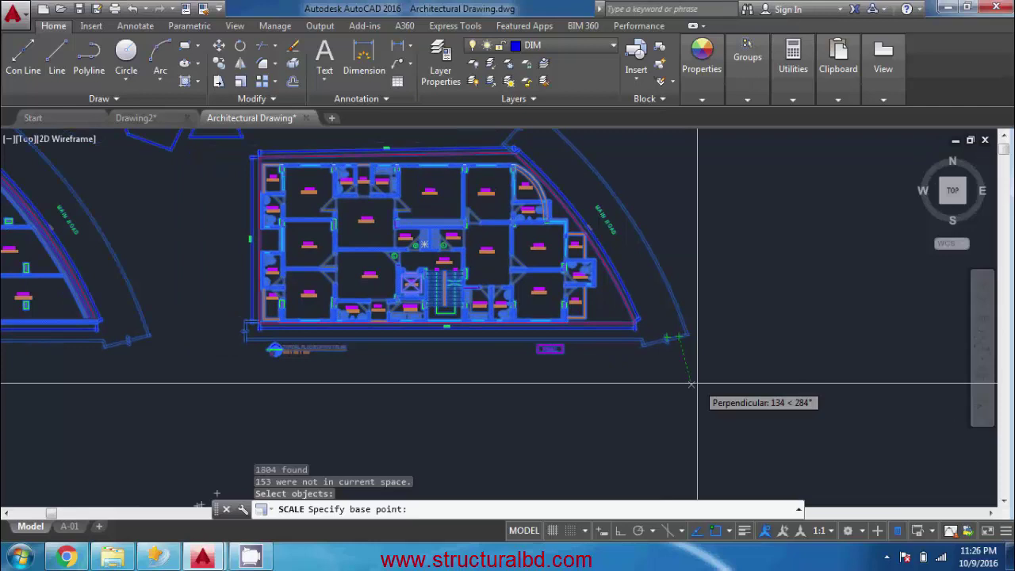
{"action": "scroll", "coordinate": [666, 339], "scroll_direction": "up", "scroll_amount": 2}
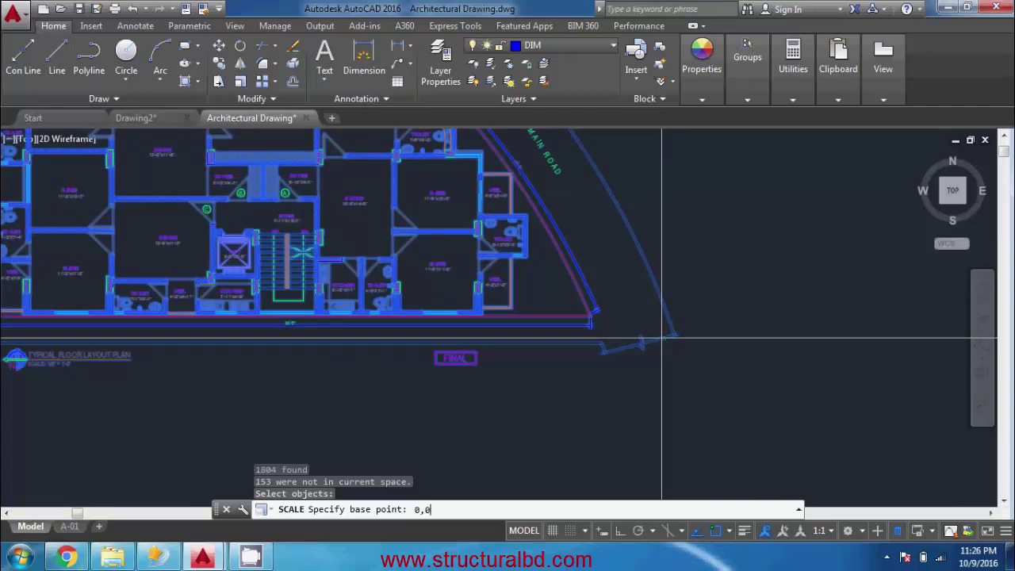
{"action": "key", "text": "Return"}
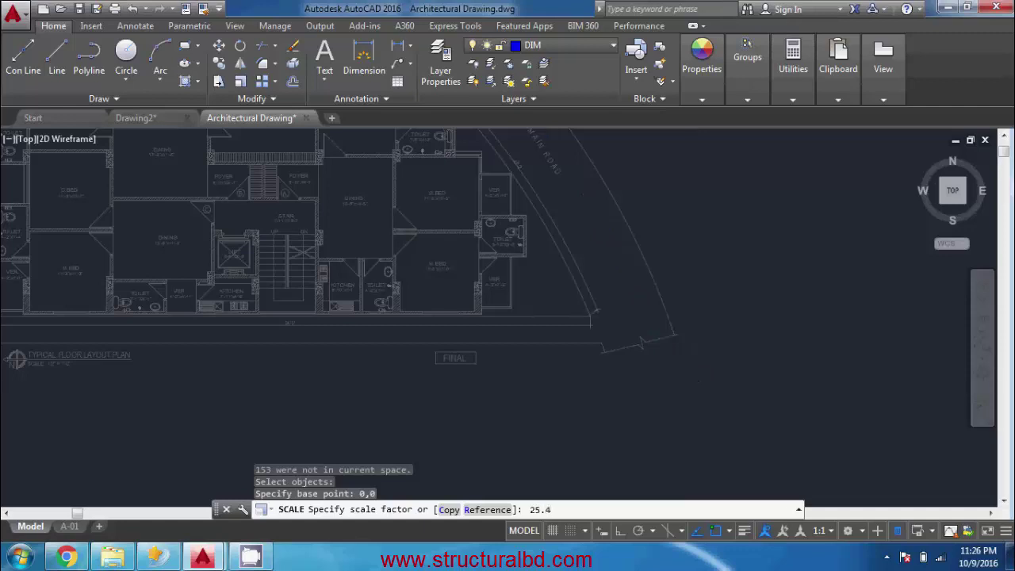
{"action": "key", "text": "Return"}
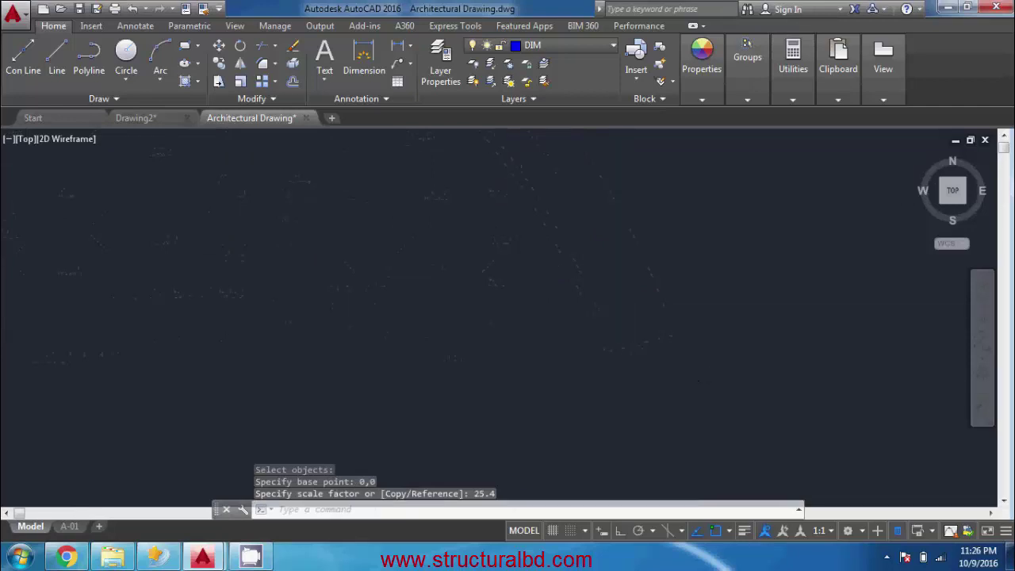
{"action": "scroll", "coordinate": [640, 328], "scroll_direction": "down", "scroll_amount": 3}
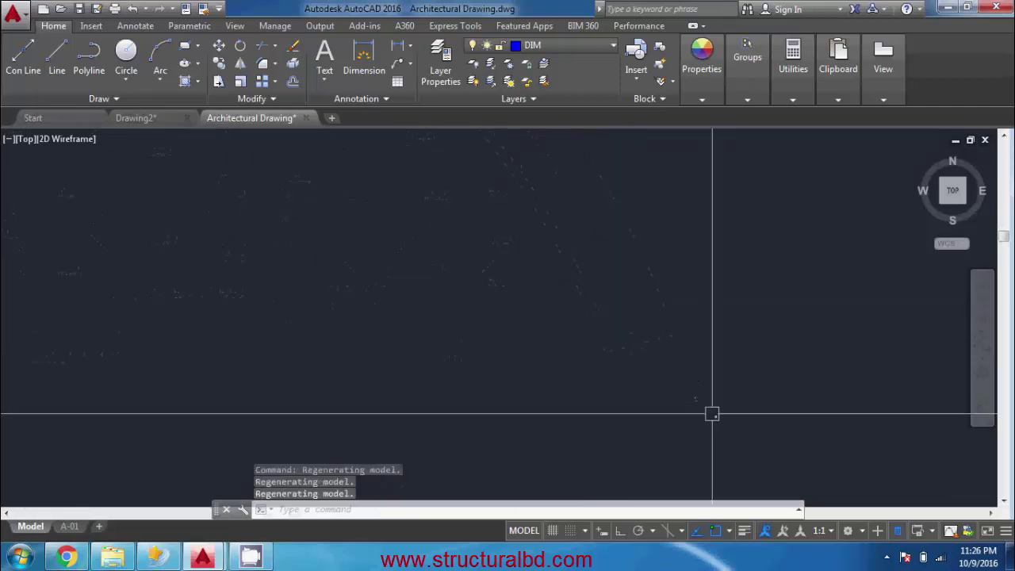
{"action": "scroll", "coordinate": [711, 413], "scroll_direction": "down", "scroll_amount": 5}
{"action": "scroll", "coordinate": [671, 374], "scroll_direction": "up", "scroll_amount": 3}
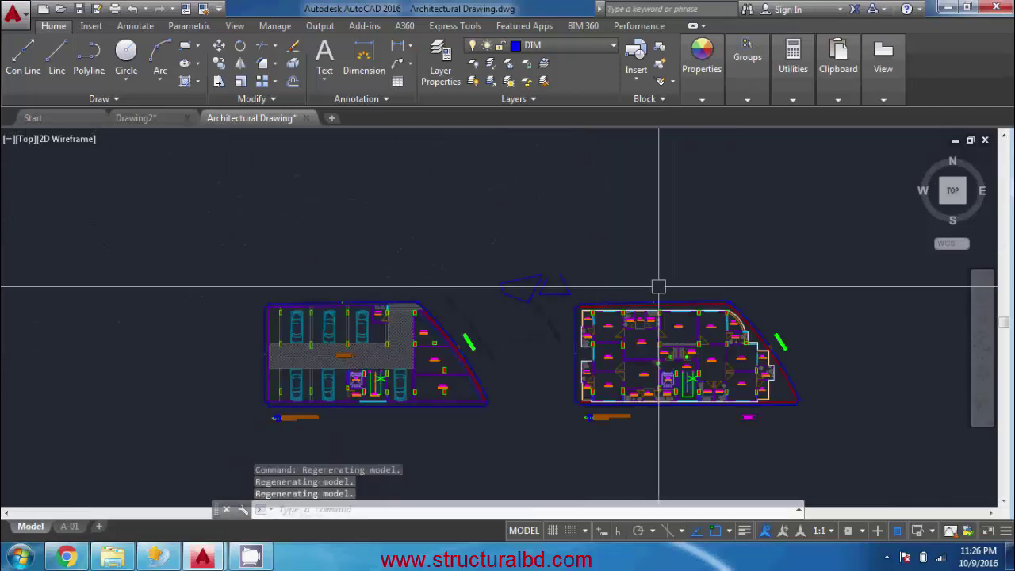
- Measure the thickness of the outer wall at the column between the two C.BED rooms
{"action": "scroll", "coordinate": [659, 286], "scroll_direction": "up", "scroll_amount": 8}
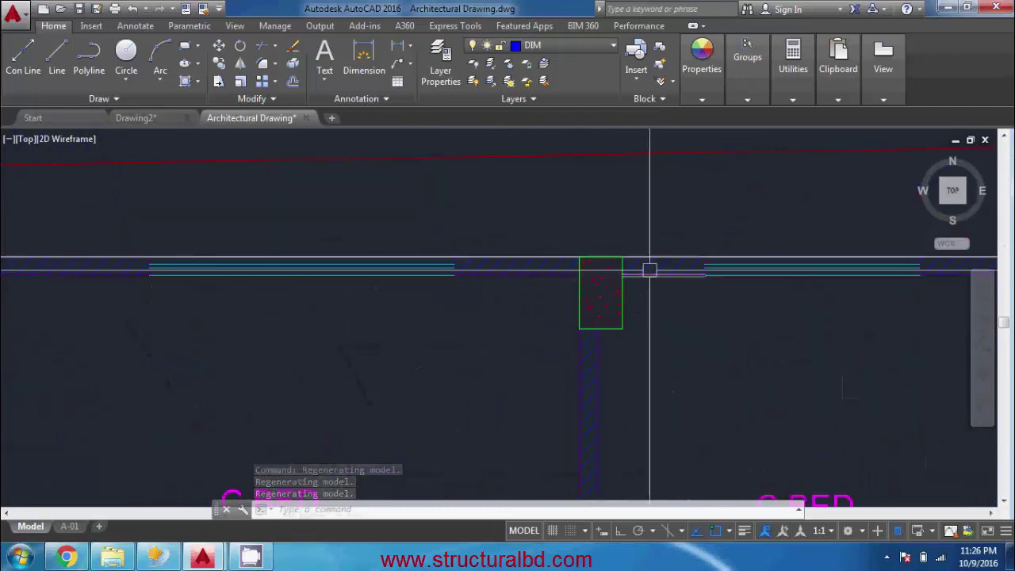
{"action": "scroll", "coordinate": [658, 274], "scroll_direction": "up", "scroll_amount": 2}
{"action": "mouse_move", "coordinate": [797, 65]}
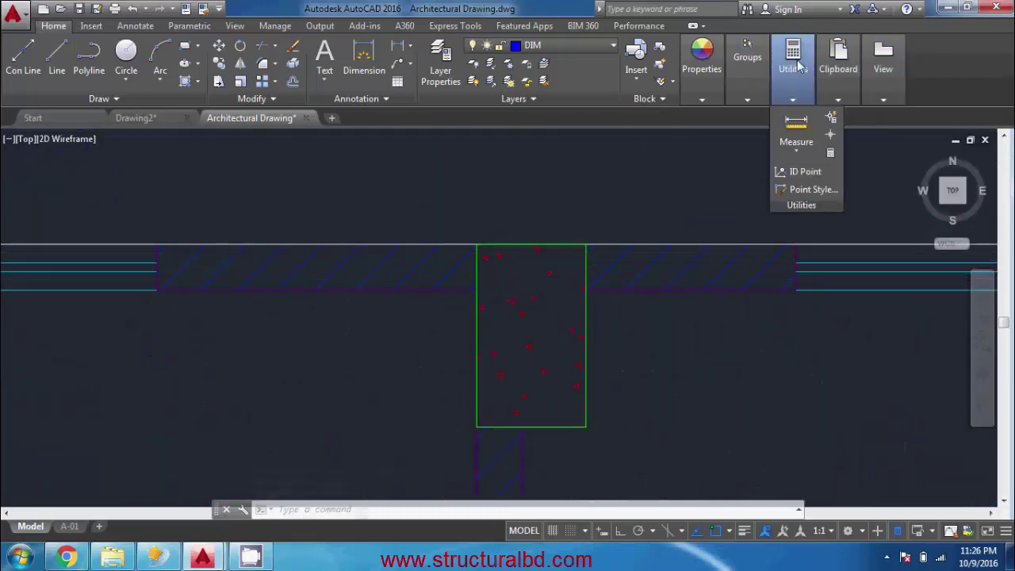
{"action": "left_click", "coordinate": [797, 131]}
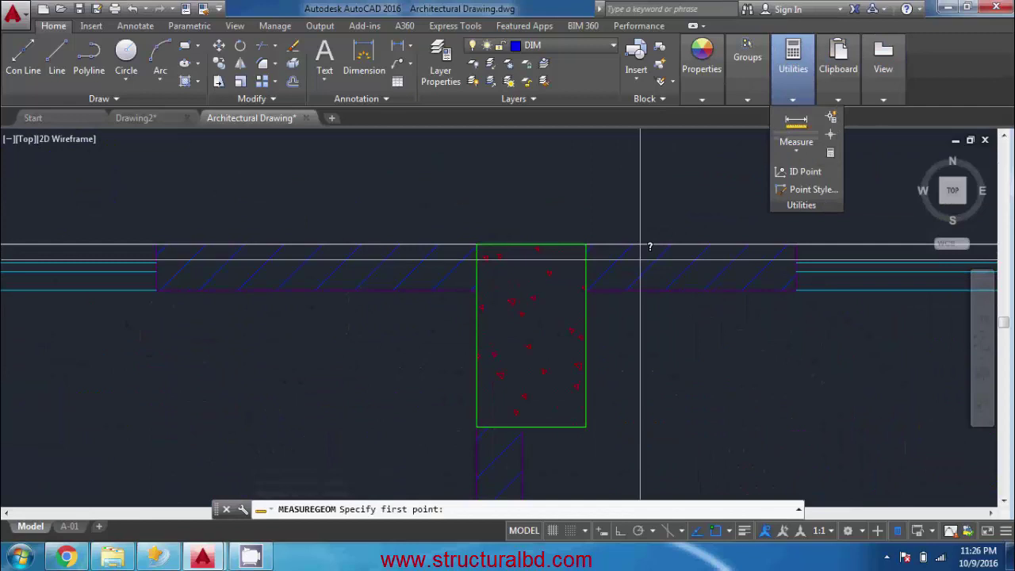
{"action": "left_click", "coordinate": [586, 245]}
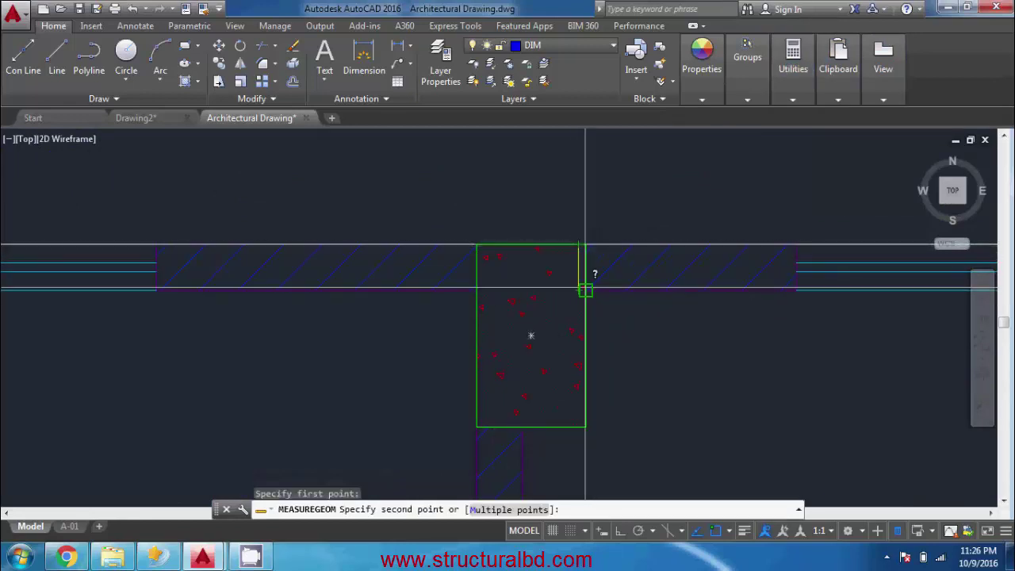
{"action": "key", "text": "Escape"}
{"action": "mouse_move", "coordinate": [793, 64]}
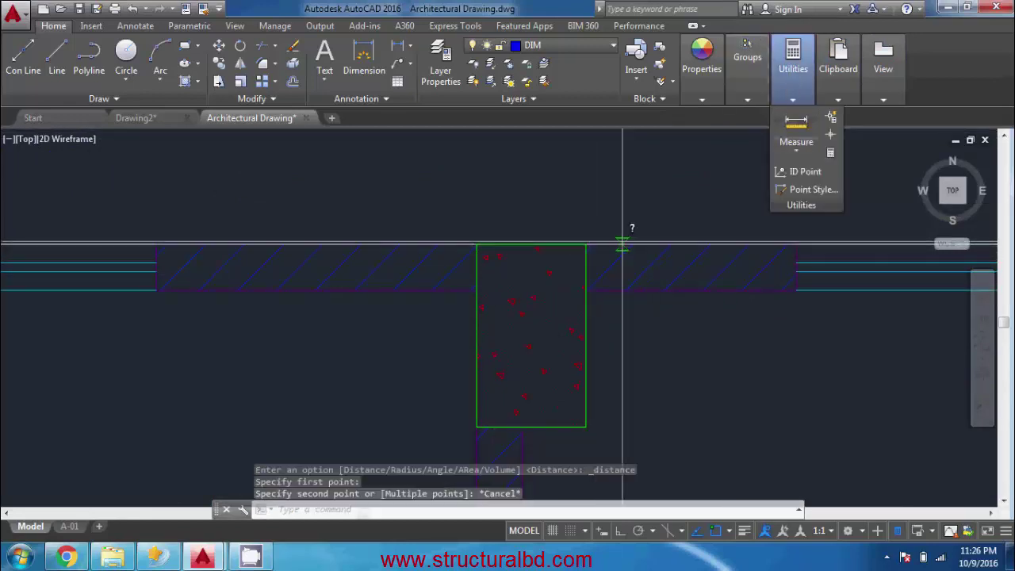
{"action": "key", "text": "Return"}
{"action": "left_click", "coordinate": [587, 244]}
{"action": "left_click", "coordinate": [587, 290]}
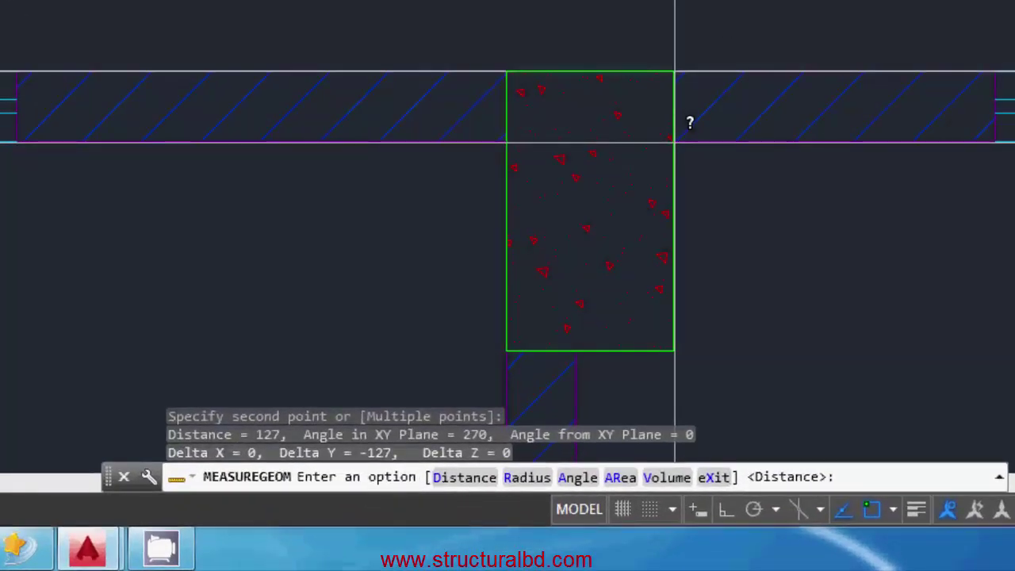
{"action": "key", "text": "Escape"}
- Examine the dimension text and property line along the upper boundary of the typical floor plan
{"action": "scroll", "coordinate": [689, 123], "scroll_direction": "down", "scroll_amount": 10}
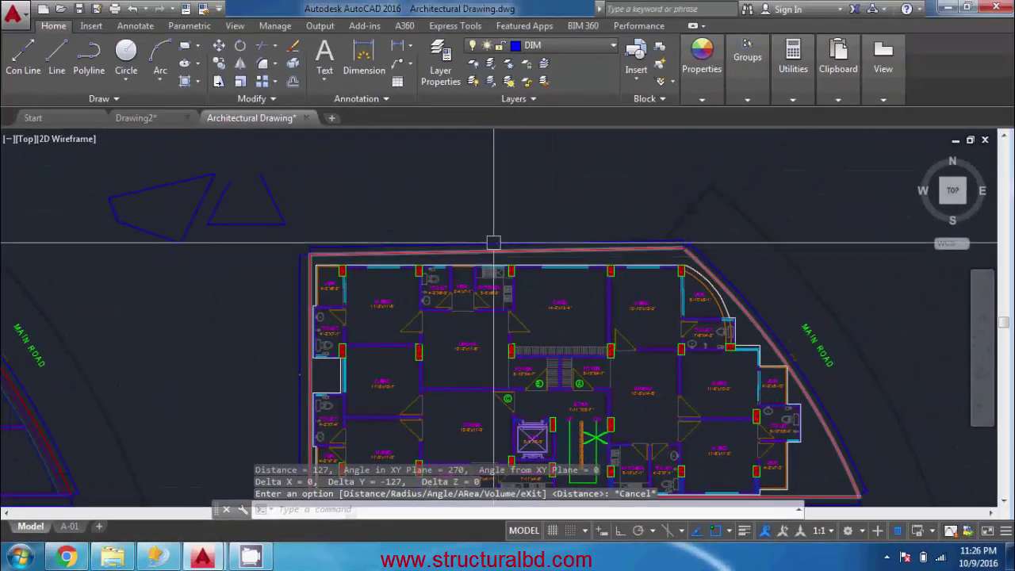
{"action": "scroll", "coordinate": [510, 166], "scroll_direction": "up", "scroll_amount": 15}
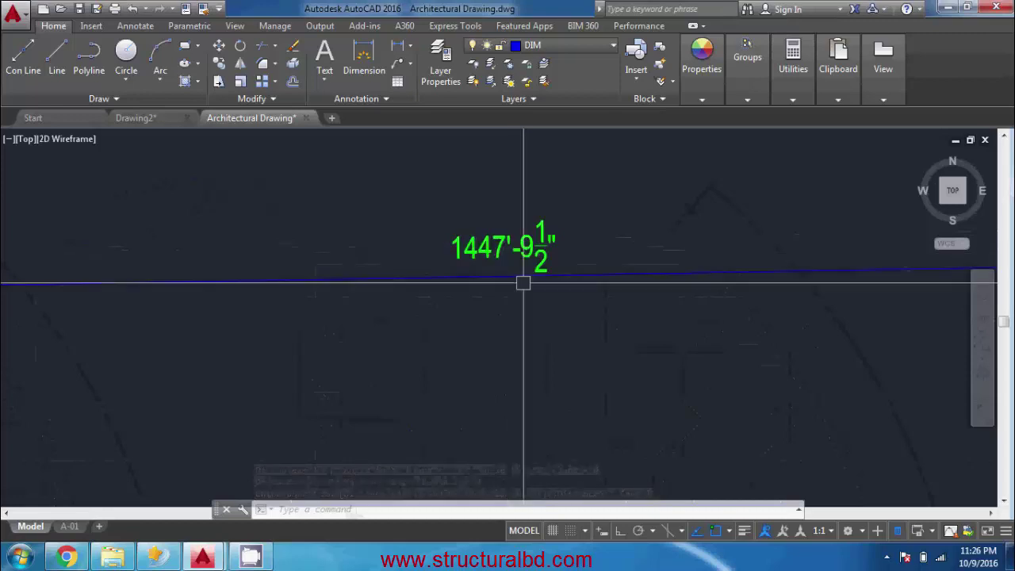
{"action": "scroll", "coordinate": [548, 270], "scroll_direction": "down", "scroll_amount": 8}
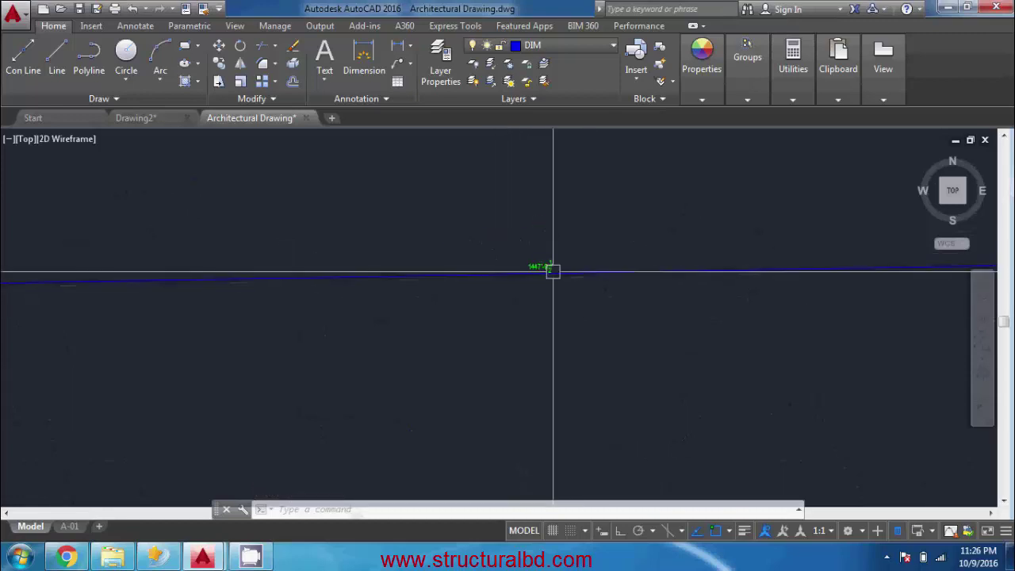
{"action": "scroll", "coordinate": [553, 270], "scroll_direction": "down", "scroll_amount": 10}
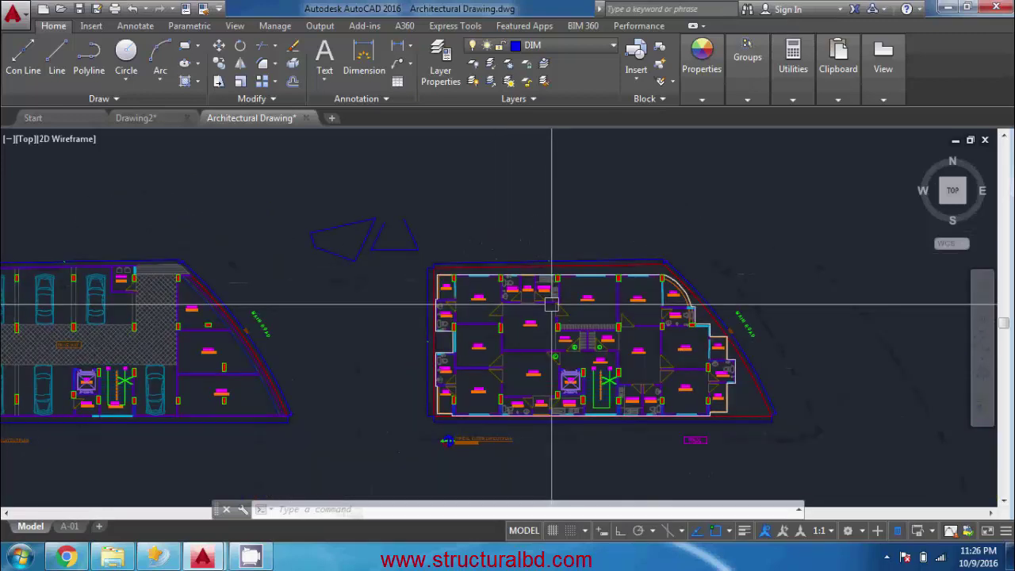
{"action": "scroll", "coordinate": [552, 304], "scroll_direction": "up", "scroll_amount": 8}
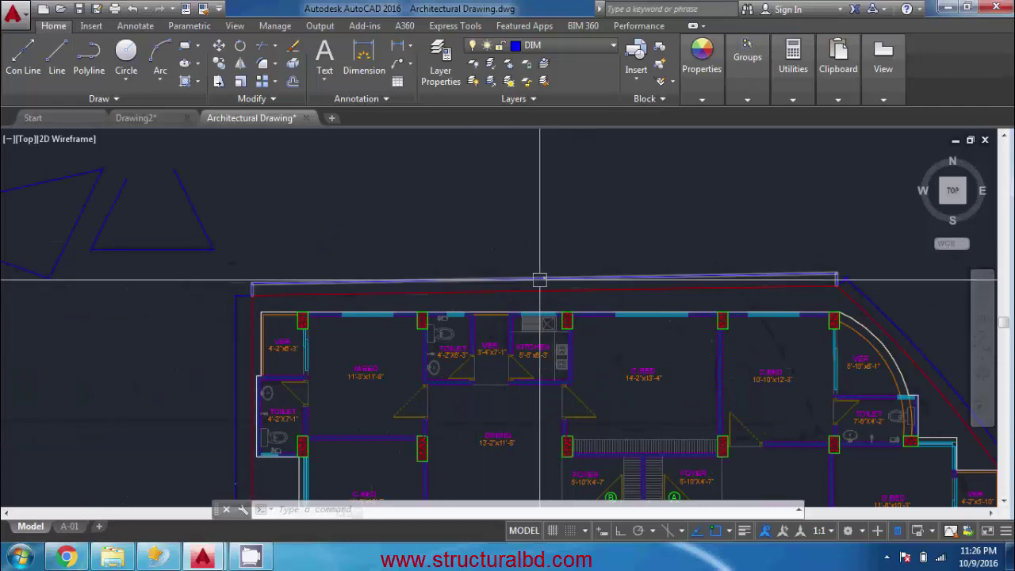
{"action": "scroll", "coordinate": [555, 283], "scroll_direction": "up", "scroll_amount": 4}
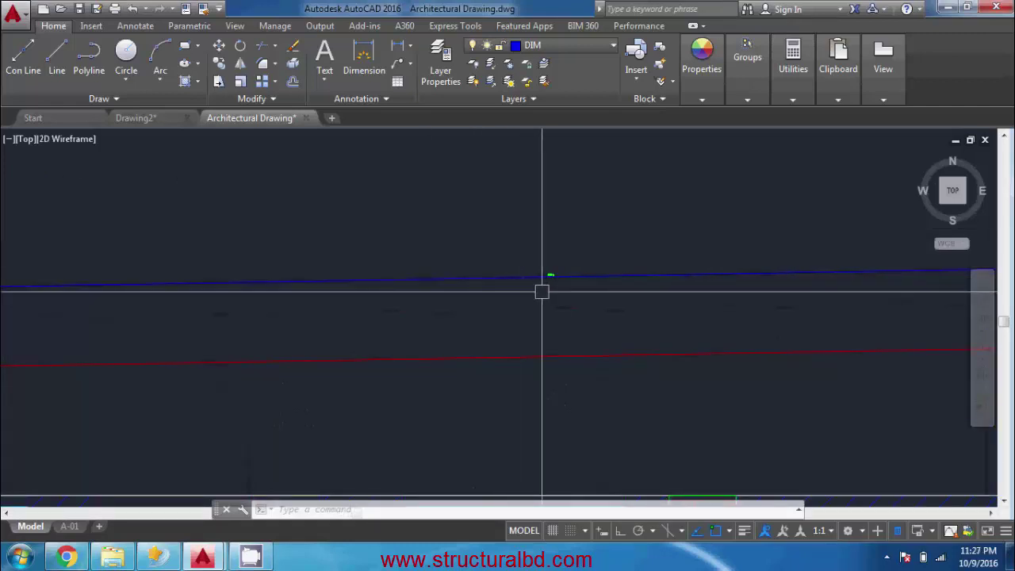
{"action": "scroll", "coordinate": [543, 289], "scroll_direction": "down", "scroll_amount": 5}
{"action": "scroll", "coordinate": [537, 283], "scroll_direction": "down", "scroll_amount": 5}
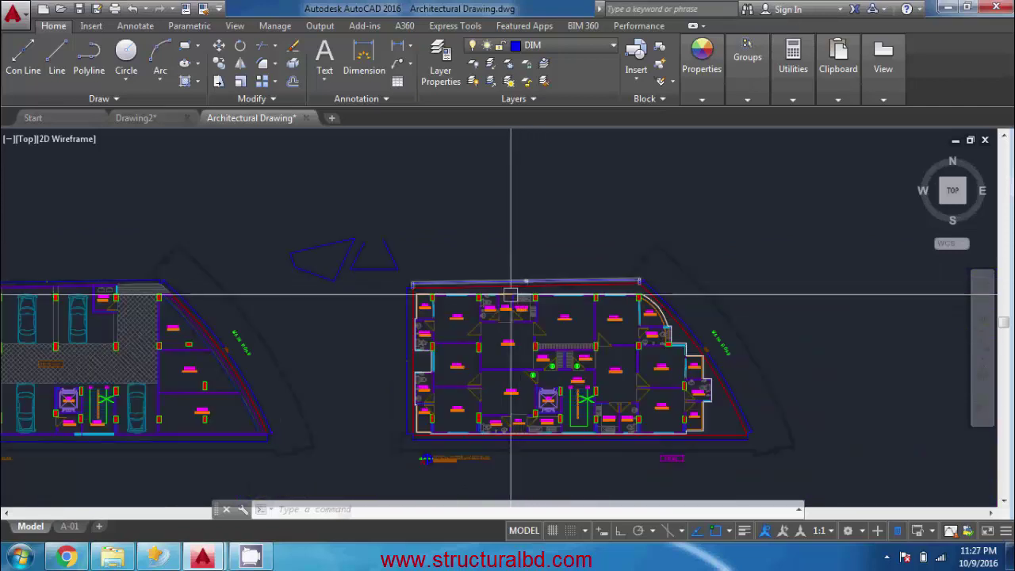
{"action": "scroll", "coordinate": [534, 271], "scroll_direction": "up", "scroll_amount": 5}
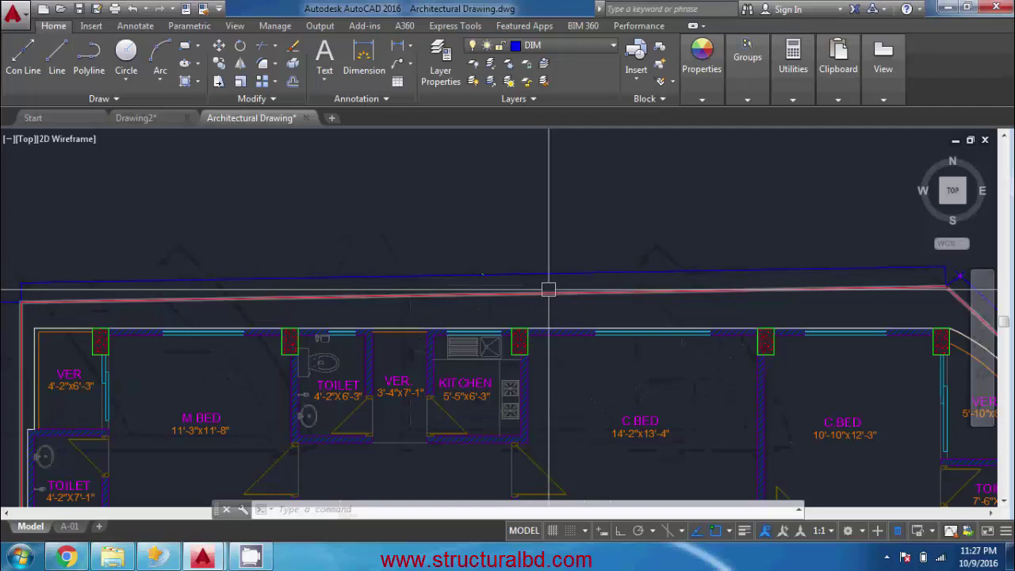
{"action": "mouse_move", "coordinate": [549, 288]}
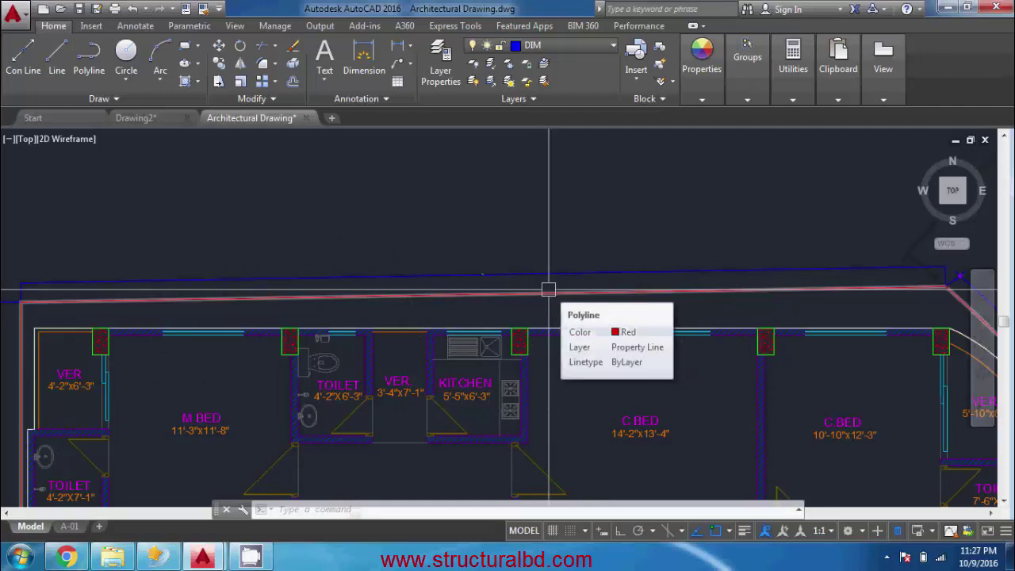
- Configure the drawing units to Architectural length type with precision 0'-0 1/4" and an insertion scale in Inches
{"action": "type", "text": "un"}
{"action": "key", "text": "Return"}
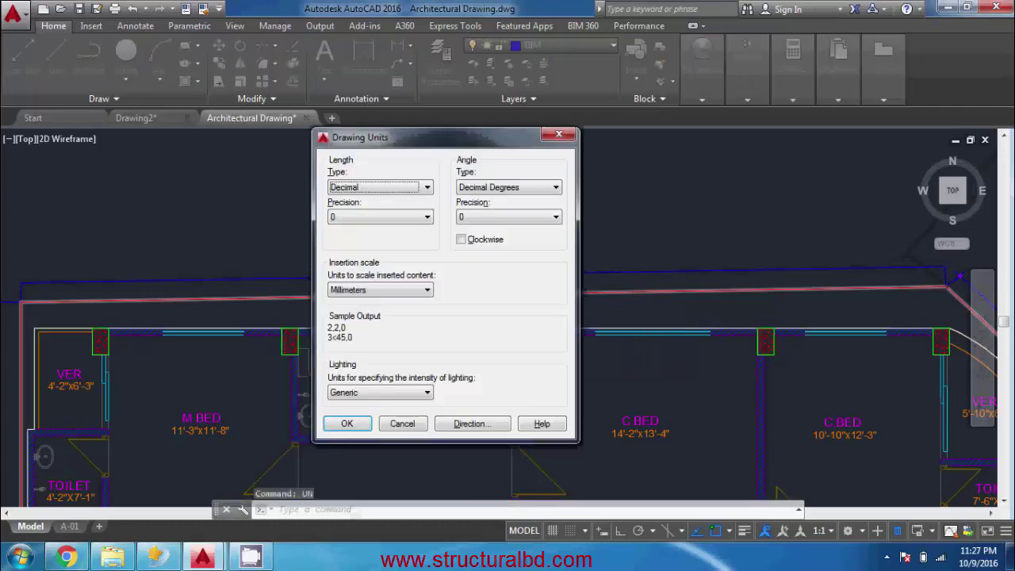
{"action": "left_click", "coordinate": [421, 191]}
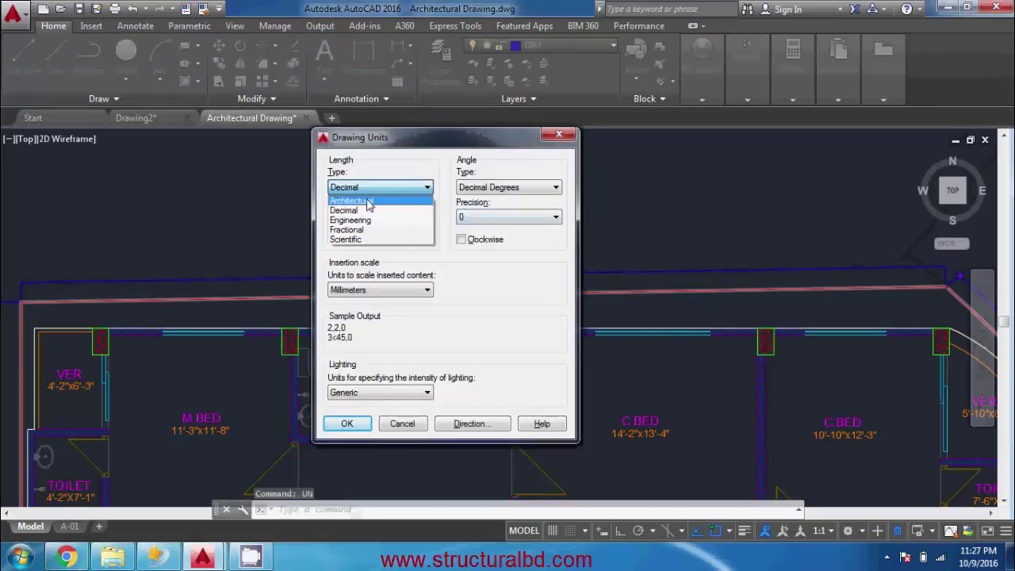
{"action": "left_click", "coordinate": [357, 201]}
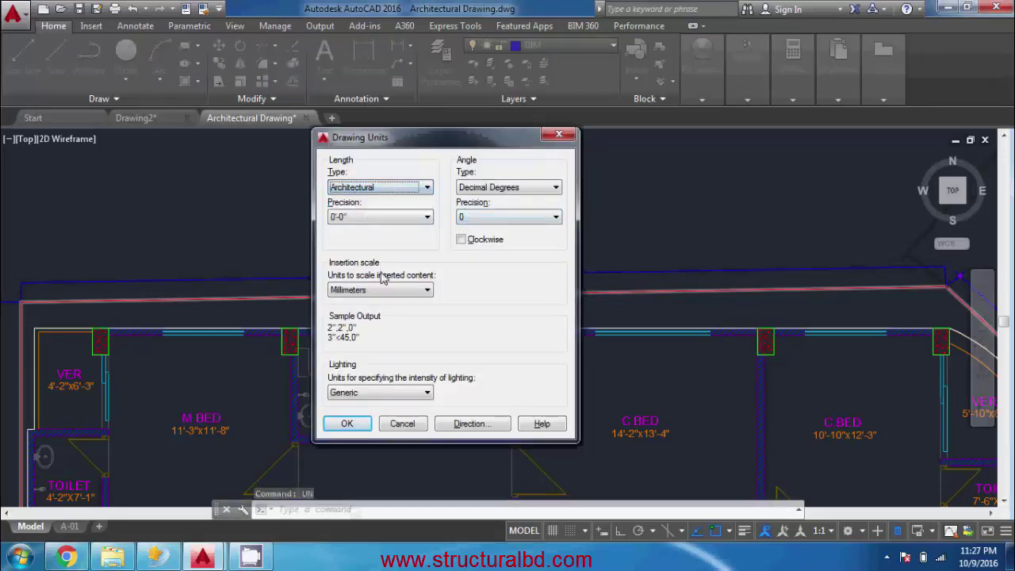
{"action": "left_click", "coordinate": [403, 217]}
{"action": "left_click", "coordinate": [363, 249]}
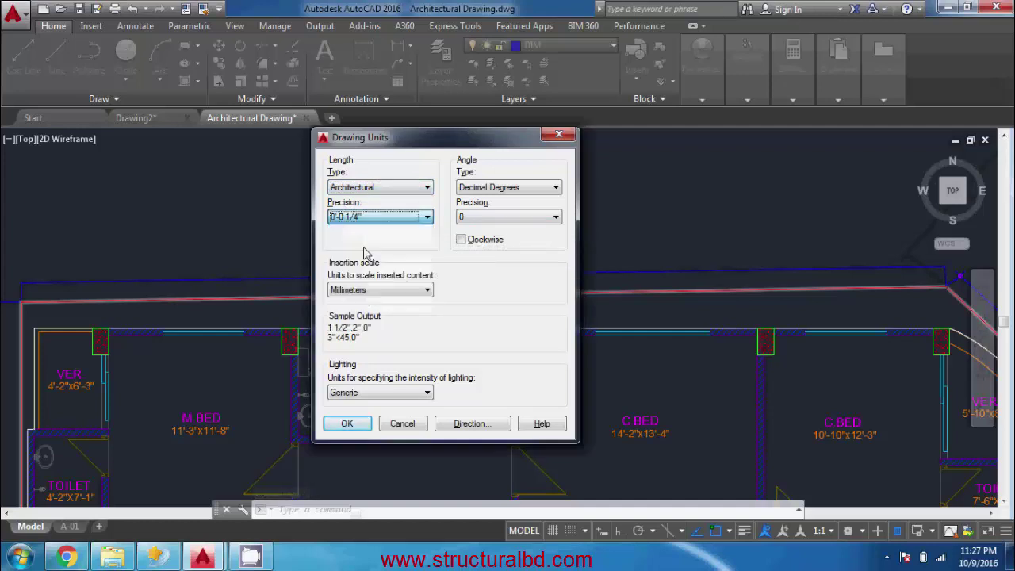
{"action": "left_click", "coordinate": [390, 293]}
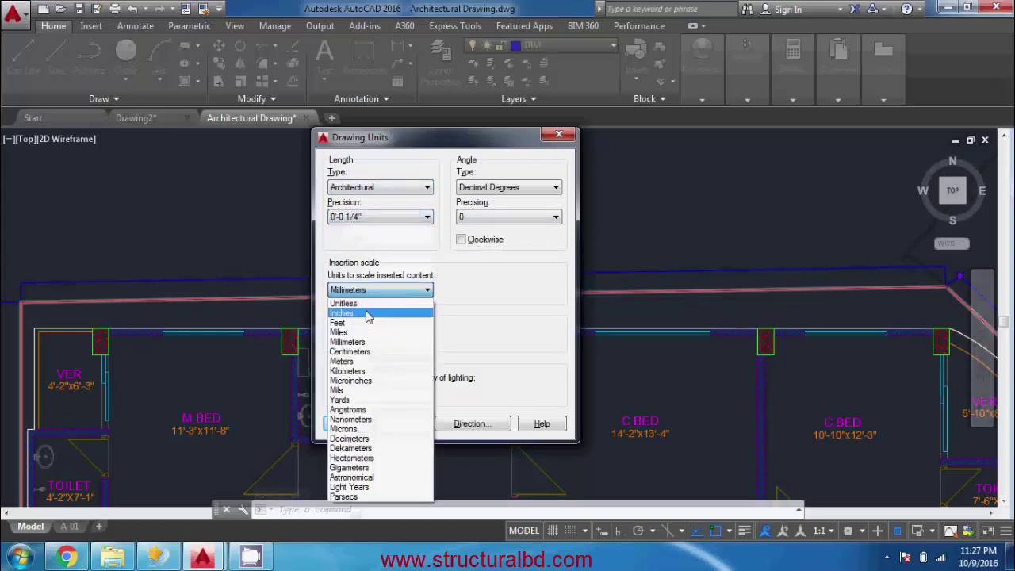
{"action": "left_click", "coordinate": [373, 310]}
{"action": "left_click", "coordinate": [347, 423]}
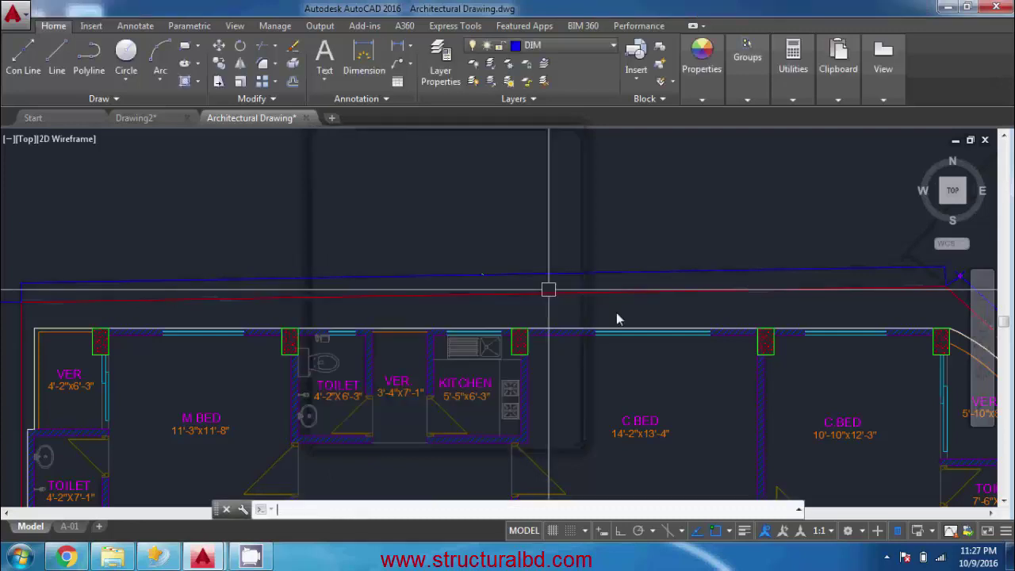
- Scale all objects by the calculated factor 1/25.4, using the intersection of the curved road line and break line near the FINAL label as base point
{"action": "scroll", "coordinate": [517, 272], "scroll_direction": "down", "scroll_amount": 5}
{"action": "middle_click_drag", "start_coordinate": [516, 272], "coordinate": [534, 334]}
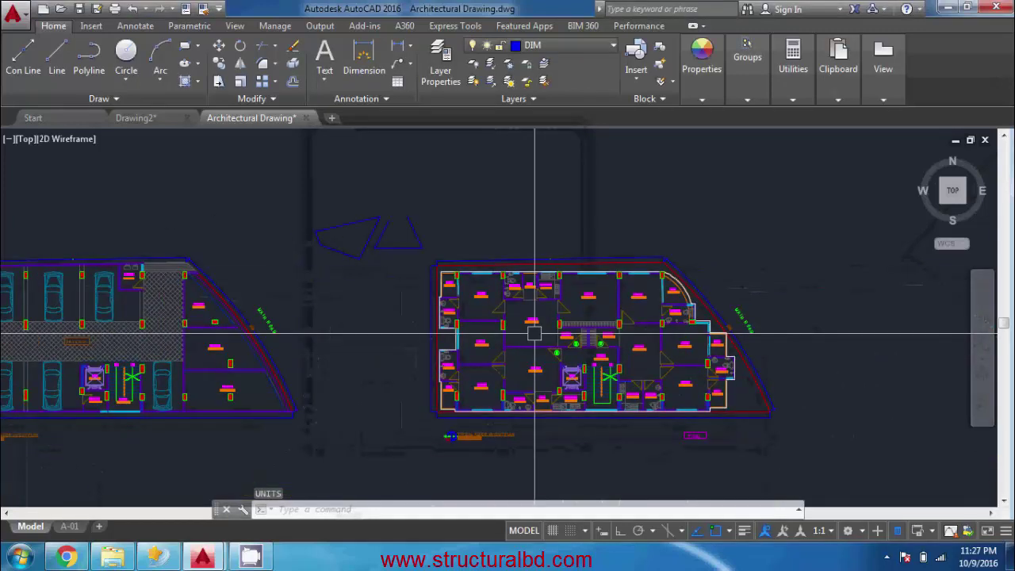
{"action": "type", "text": "sc"}
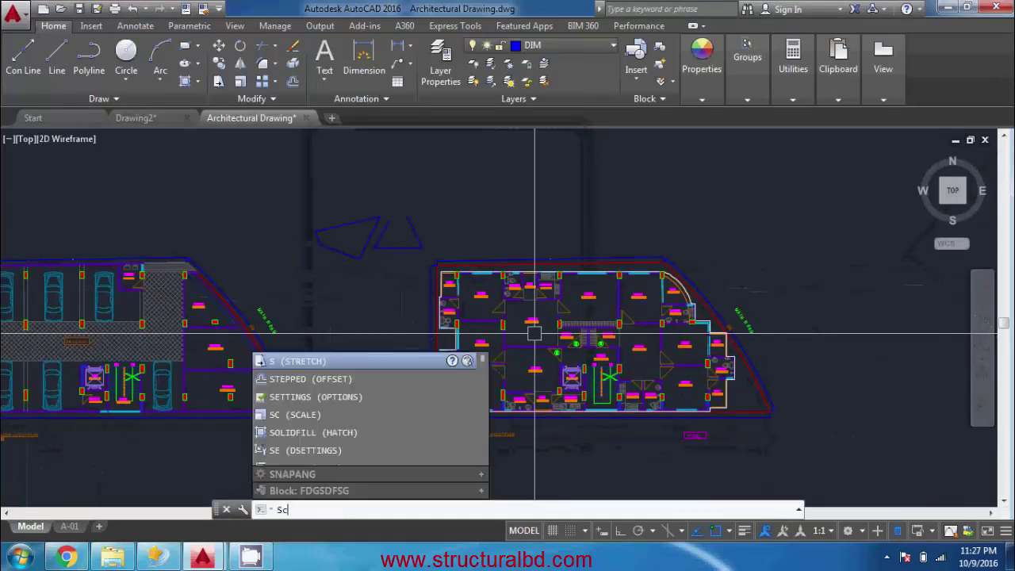
{"action": "key", "text": "Return"}
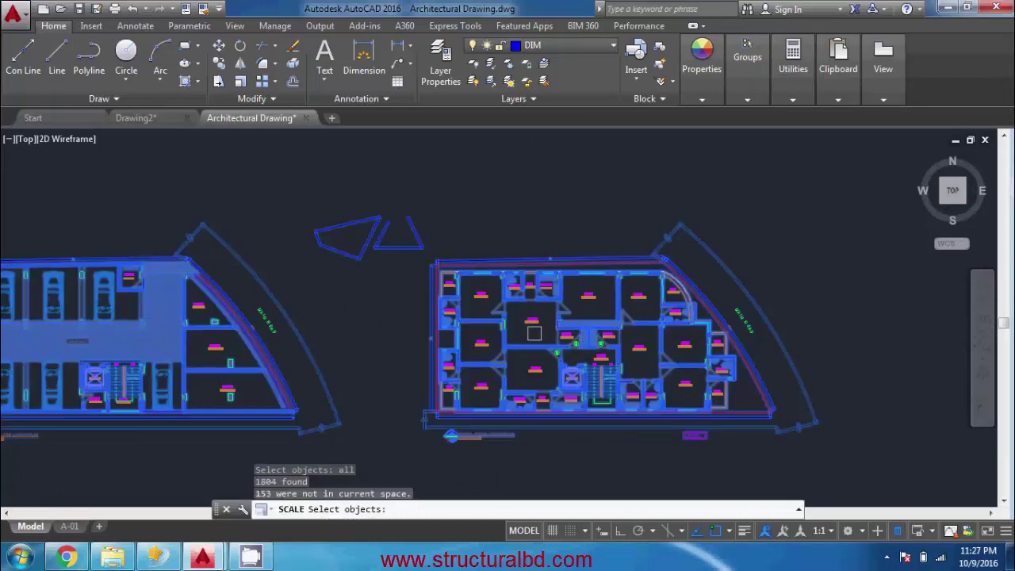
{"action": "middle_click_drag", "start_coordinate": [511, 354], "coordinate": [423, 281]}
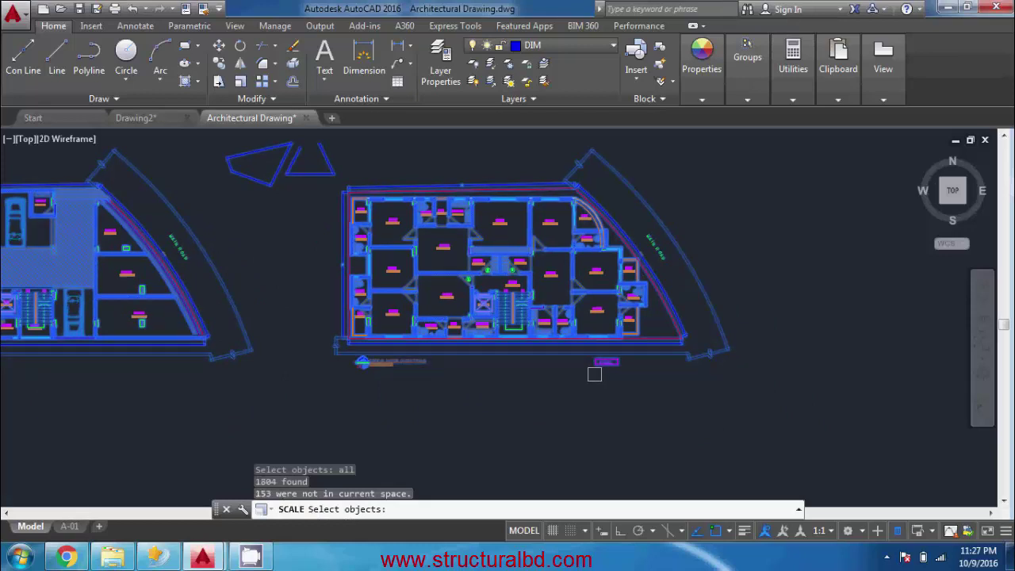
{"action": "key", "text": "Return"}
{"action": "scroll", "coordinate": [624, 352], "scroll_direction": "up", "scroll_amount": 5}
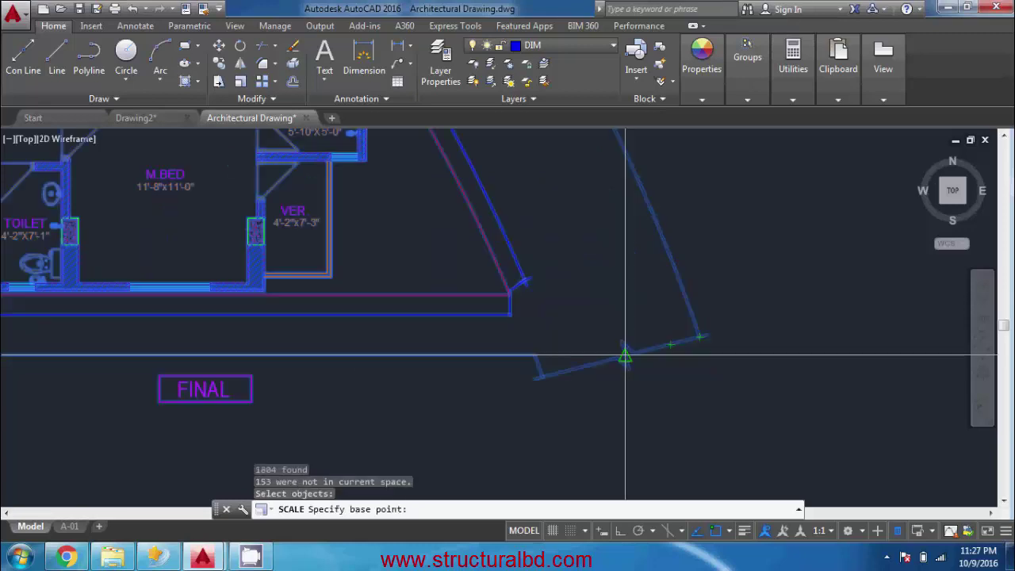
{"action": "scroll", "coordinate": [615, 355], "scroll_direction": "down", "scroll_amount": 2}
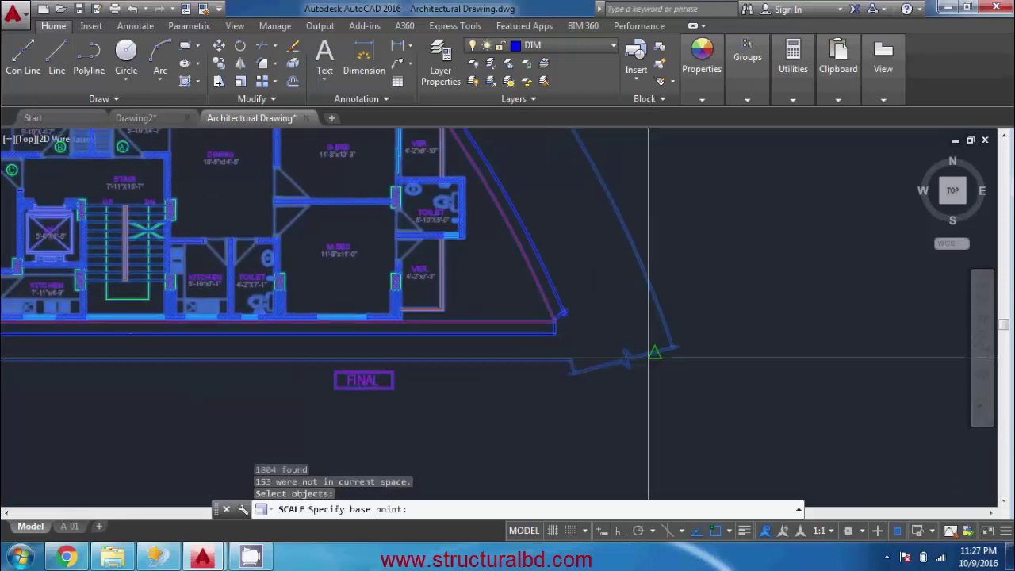
{"action": "scroll", "coordinate": [668, 345], "scroll_direction": "up", "scroll_amount": 3}
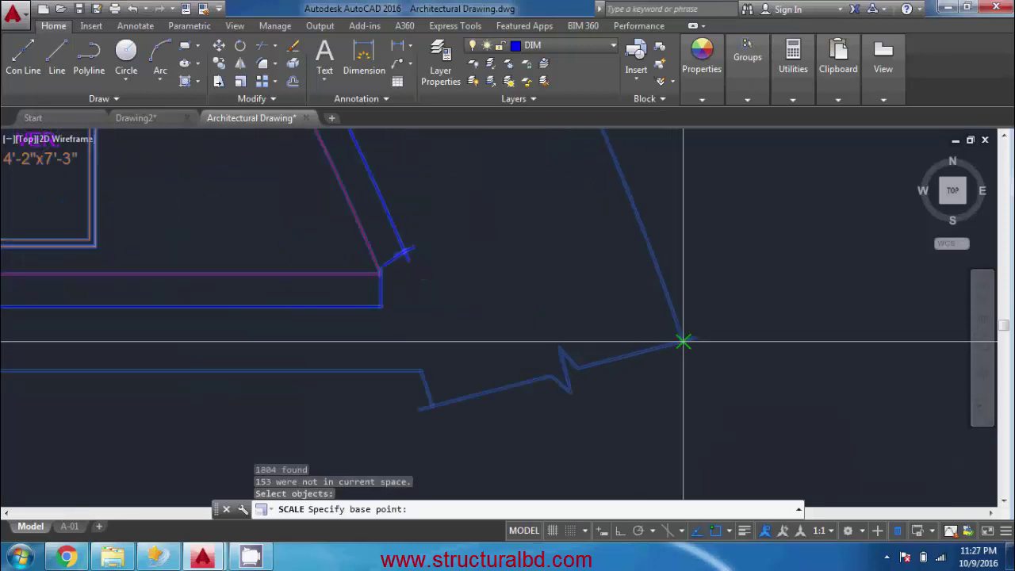
{"action": "left_click", "coordinate": [683, 342]}
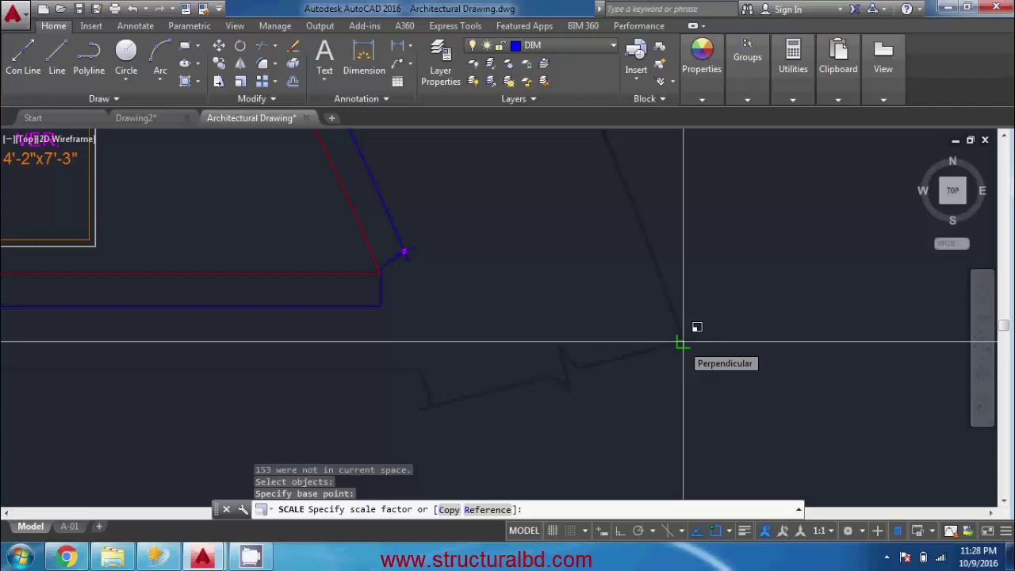
{"action": "type", "text": "'cal"}
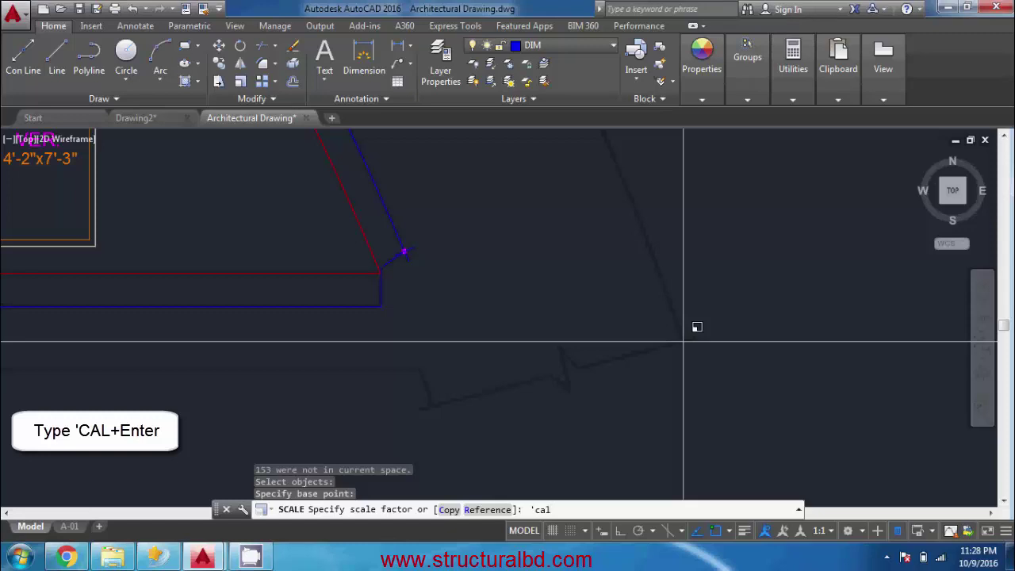
{"action": "key", "text": "Return"}
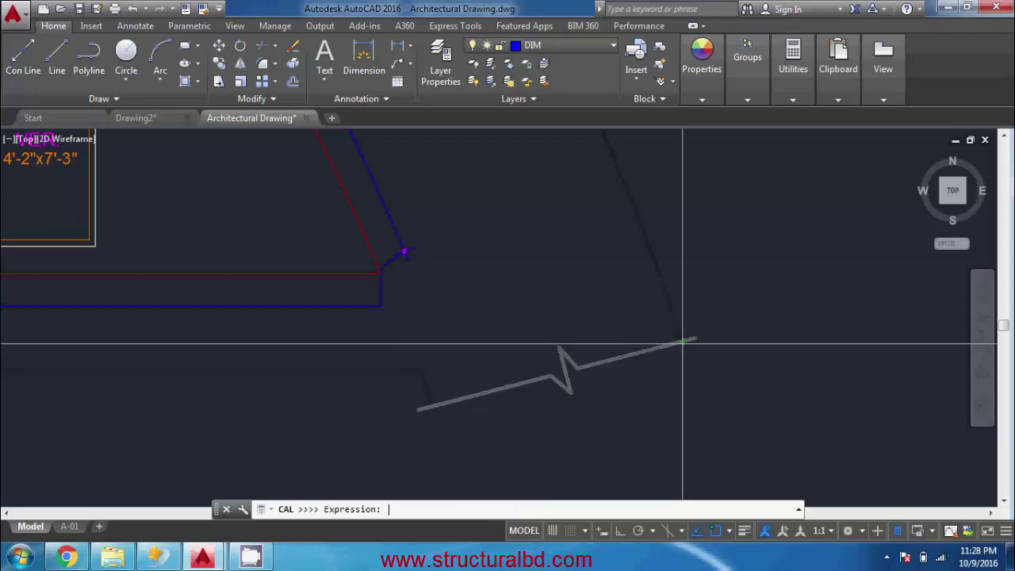
{"action": "type", "text": "1/25.4"}
{"action": "scroll", "coordinate": [683, 343], "scroll_direction": "down", "scroll_amount": 5}
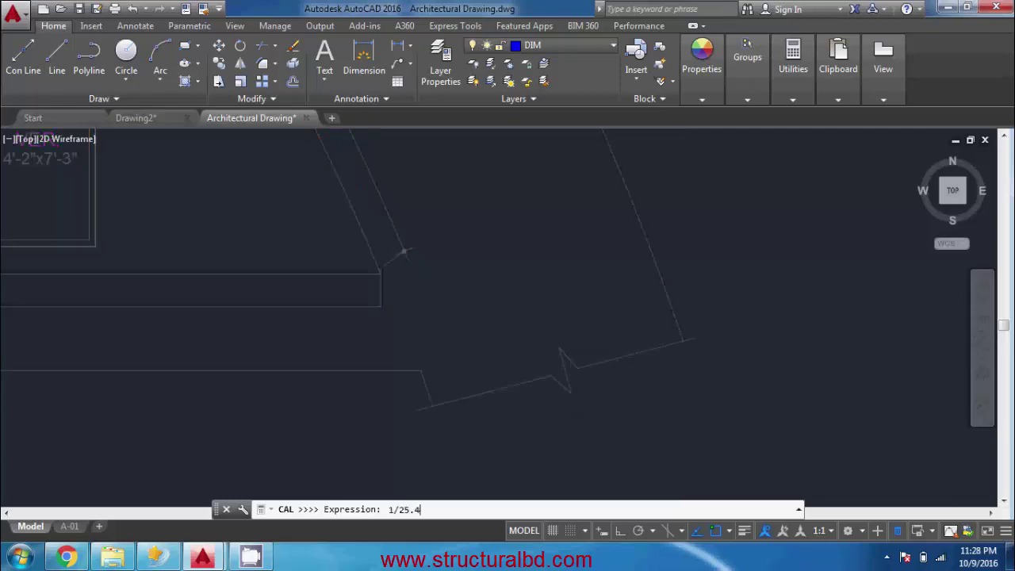
{"action": "key", "text": "Return"}
- Measure the outer wall's thickness beside the upper column between the two C.BED rooms
{"action": "scroll", "coordinate": [678, 307], "scroll_direction": "up", "scroll_amount": 8}
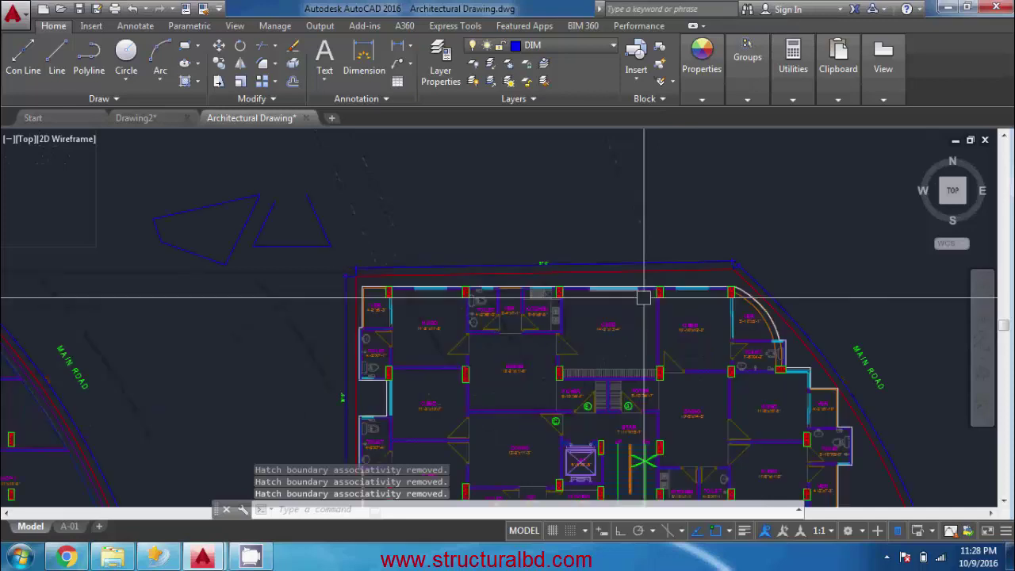
{"action": "scroll", "coordinate": [714, 304], "scroll_direction": "up", "scroll_amount": 4}
{"action": "left_click", "coordinate": [793, 57]}
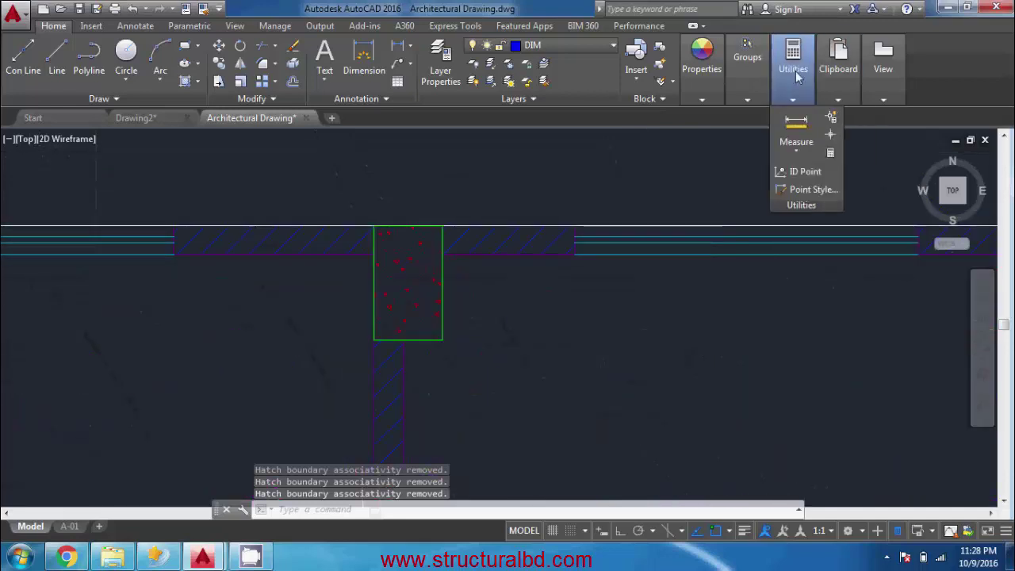
{"action": "left_click", "coordinate": [801, 127]}
{"action": "scroll", "coordinate": [421, 227], "scroll_direction": "up", "scroll_amount": 5}
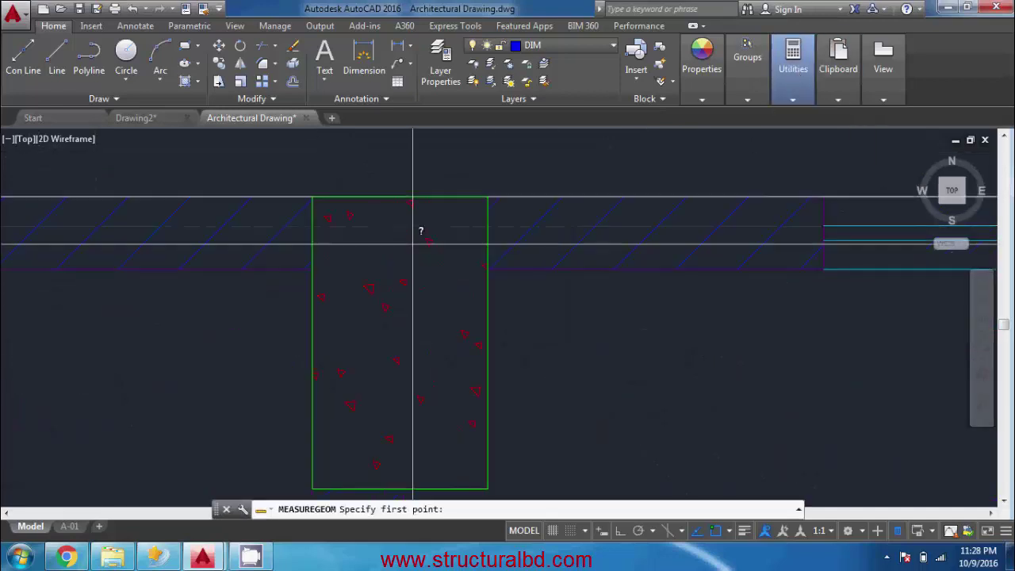
{"action": "left_click", "coordinate": [488, 271]}
{"action": "left_click", "coordinate": [488, 196]}
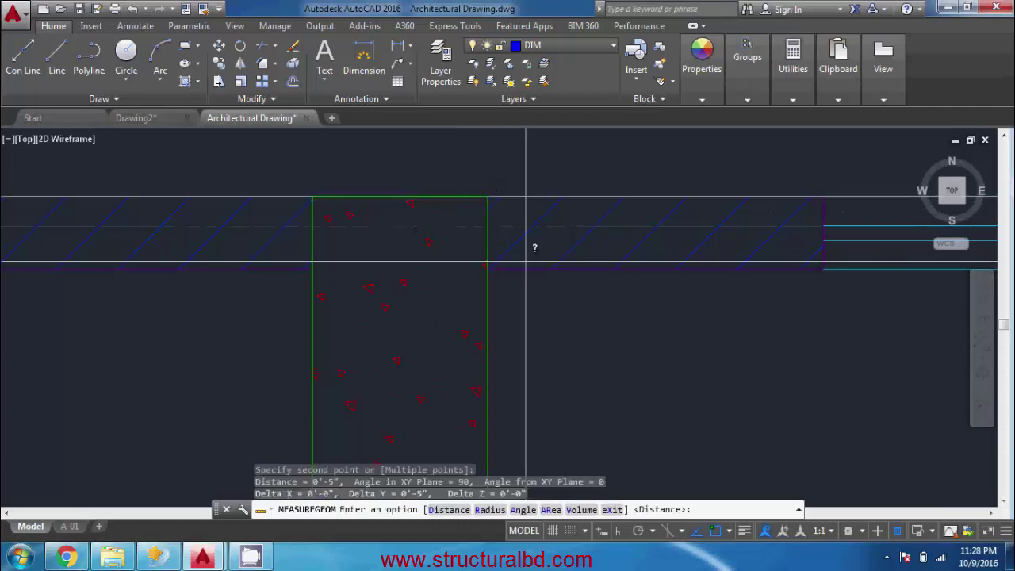
{"action": "scroll", "coordinate": [552, 283], "scroll_direction": "down", "scroll_amount": 5}
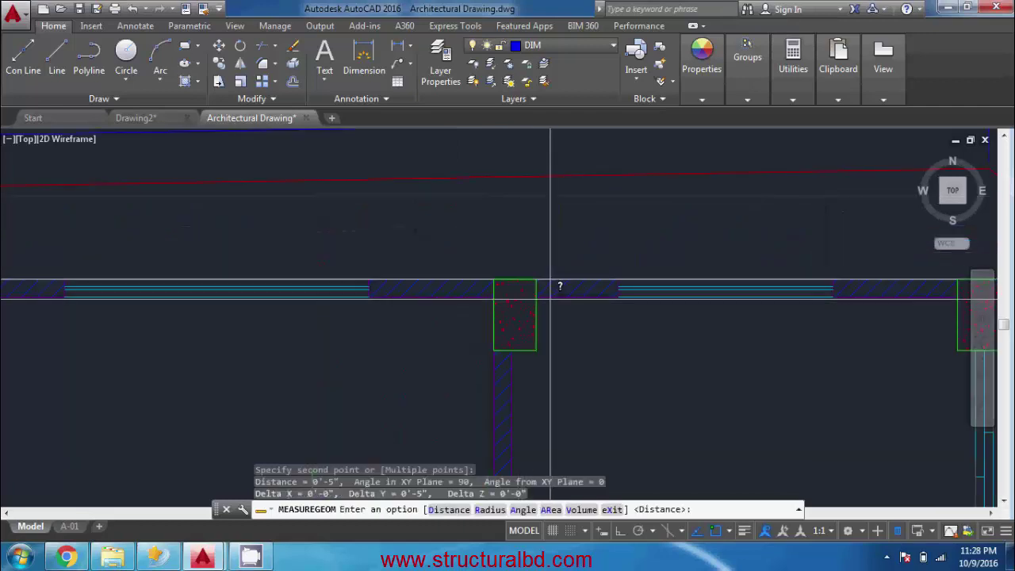
{"action": "key", "text": "Escape"}
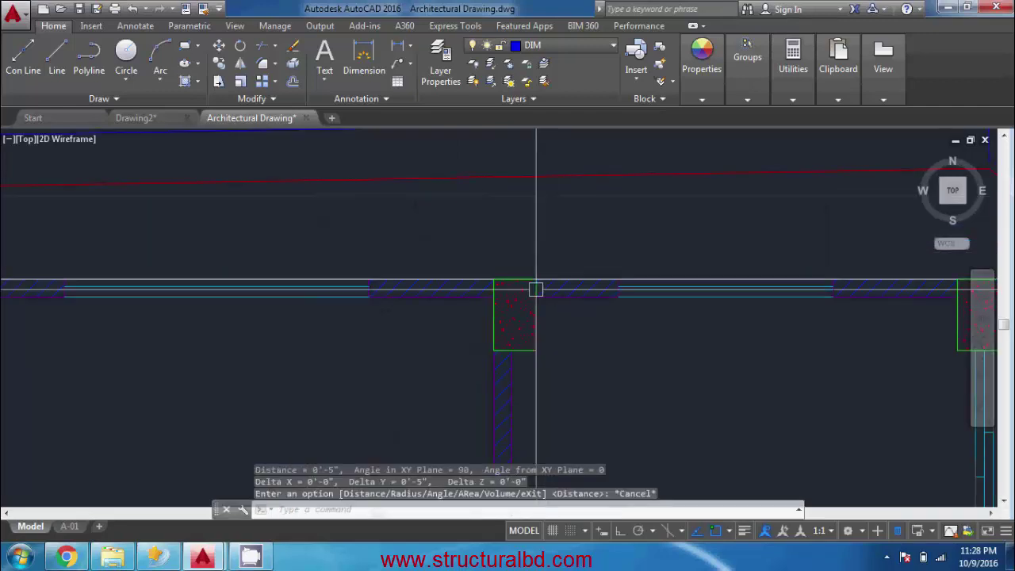
- Open the drawing Plan in MM Setting from the Training Folder
{"action": "left_click", "coordinate": [113, 560]}
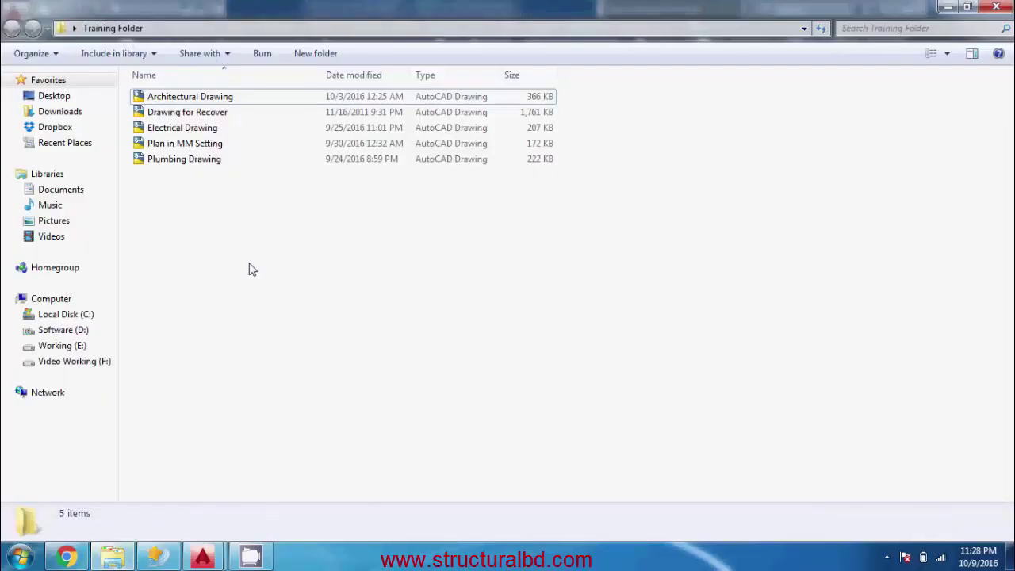
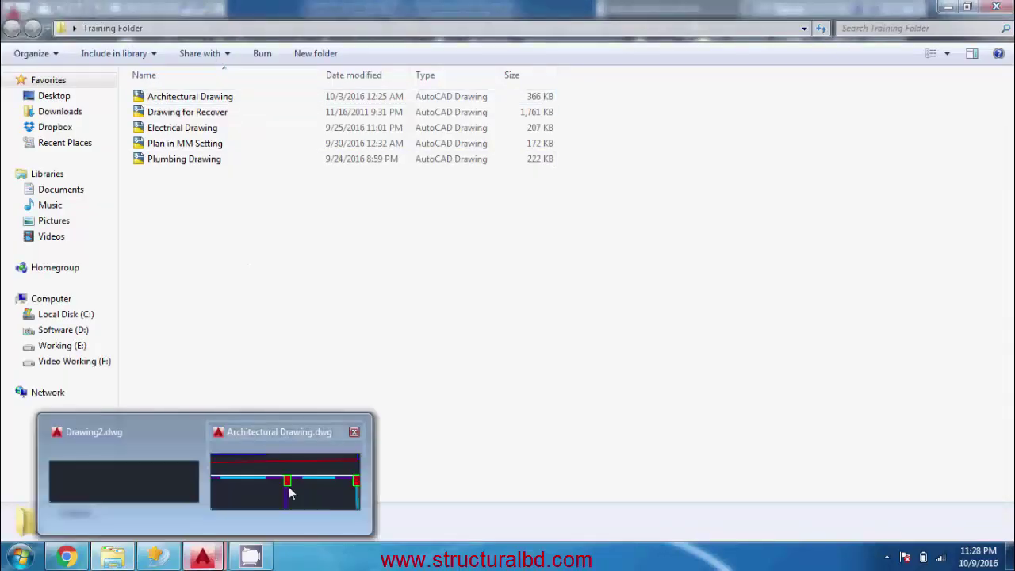
{"action": "left_click", "coordinate": [295, 483]}
{"action": "scroll", "coordinate": [465, 322], "scroll_direction": "down", "scroll_amount": 6}
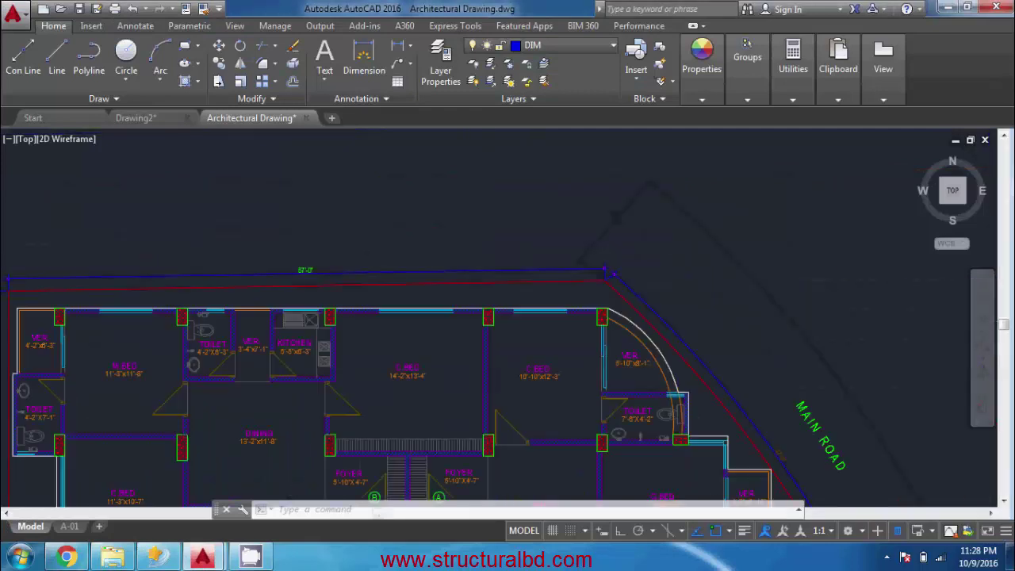
{"action": "scroll", "coordinate": [428, 309], "scroll_direction": "up", "scroll_amount": 3}
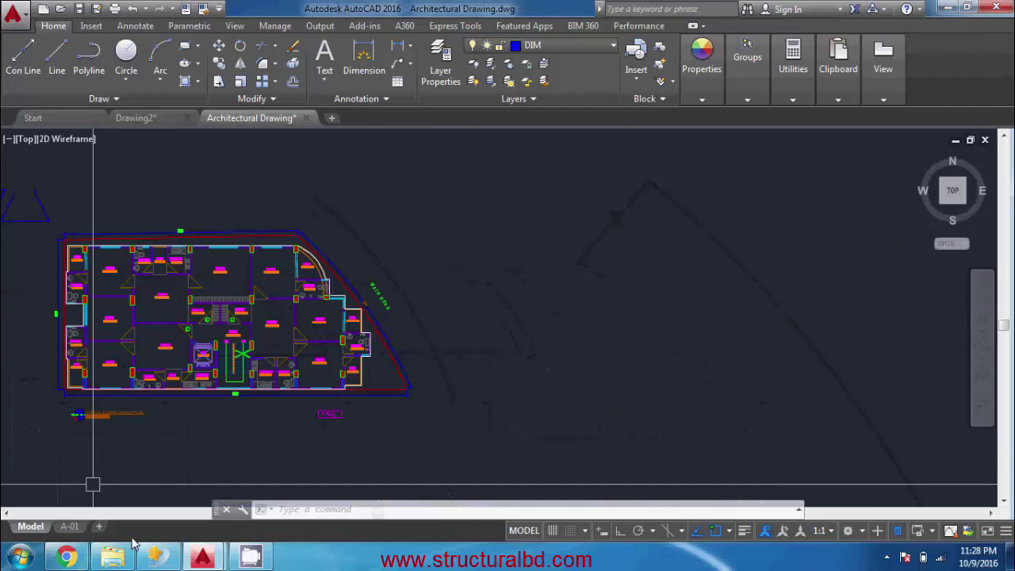
{"action": "left_click", "coordinate": [60, 14]}
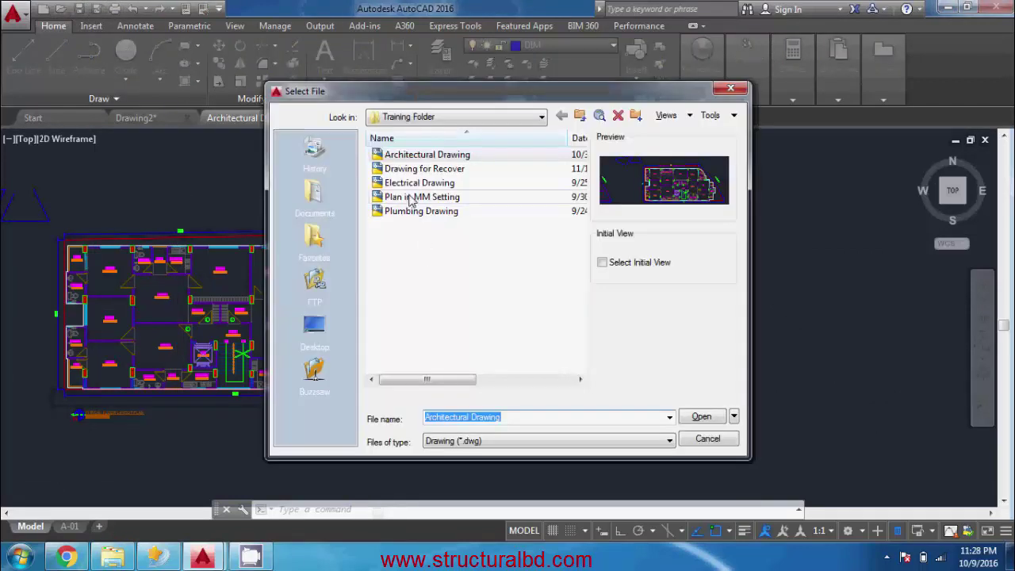
{"action": "left_click", "coordinate": [410, 199]}
{"action": "left_click", "coordinate": [701, 416]}
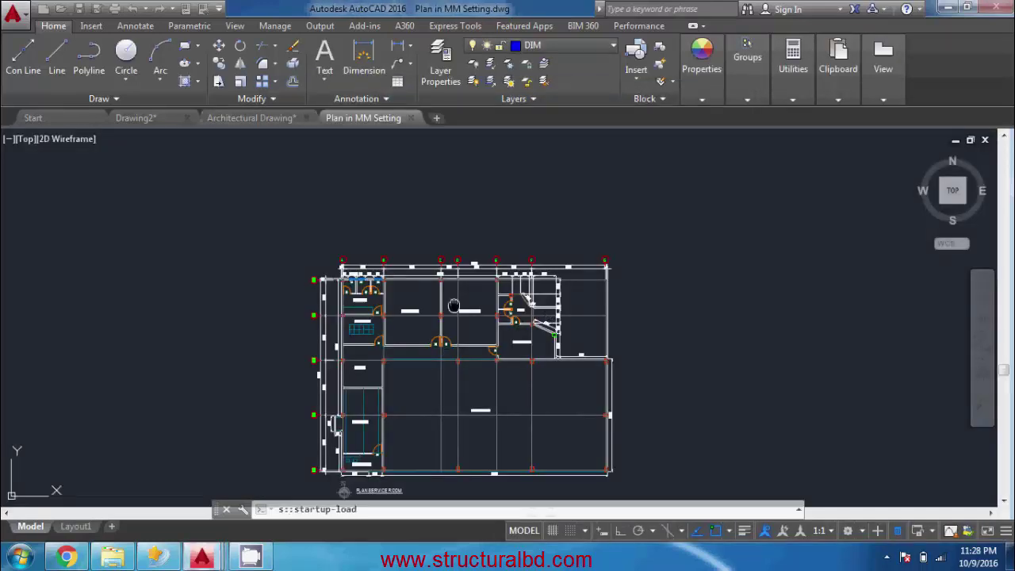
- Copy the entire service room plan in Plan in MM Setting to the clipboard
{"action": "scroll", "coordinate": [454, 305], "scroll_direction": "up", "scroll_amount": 6}
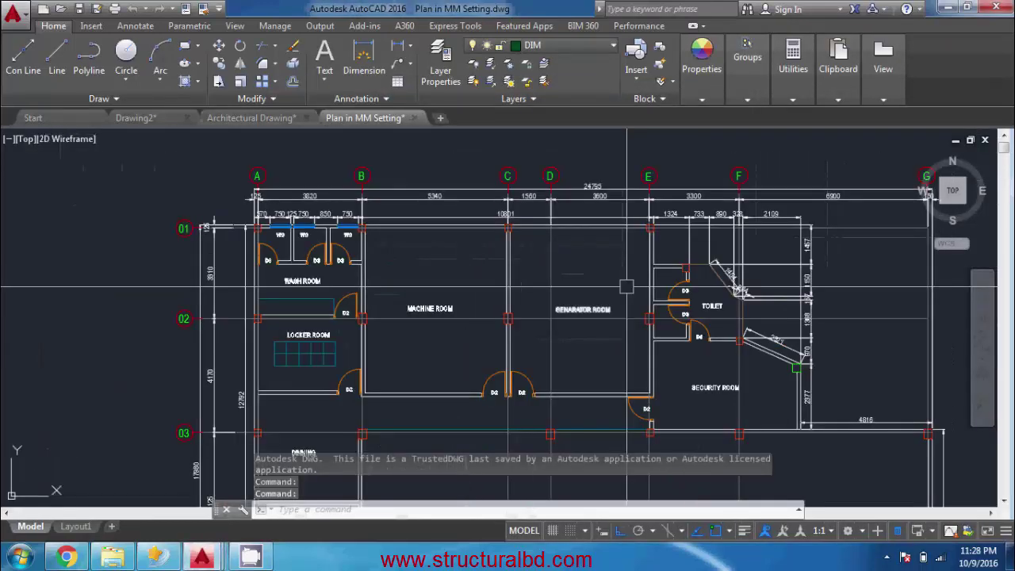
{"action": "scroll", "coordinate": [626, 285], "scroll_direction": "down", "scroll_amount": 5}
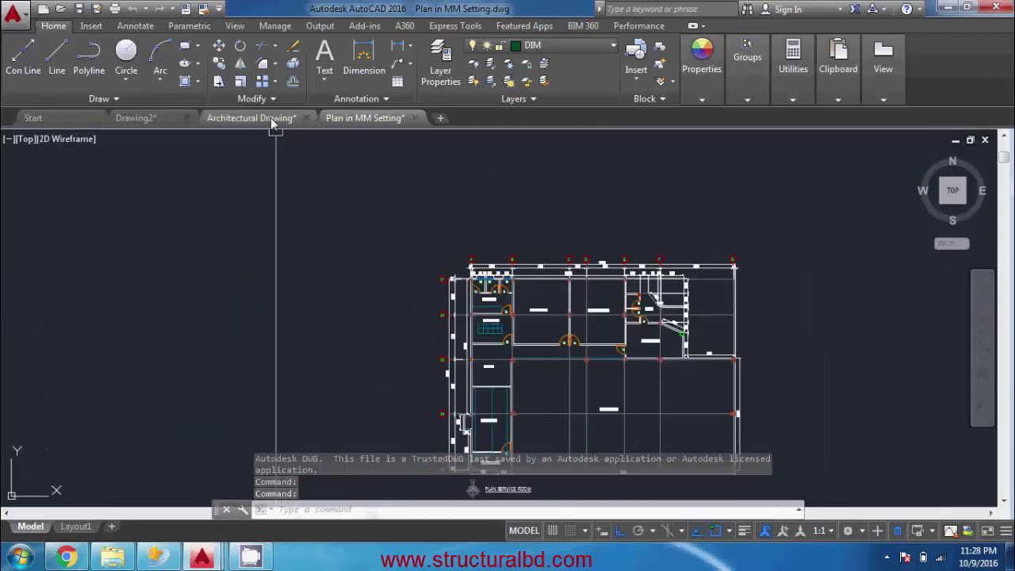
{"action": "left_click", "coordinate": [261, 117]}
{"action": "left_click", "coordinate": [364, 118]}
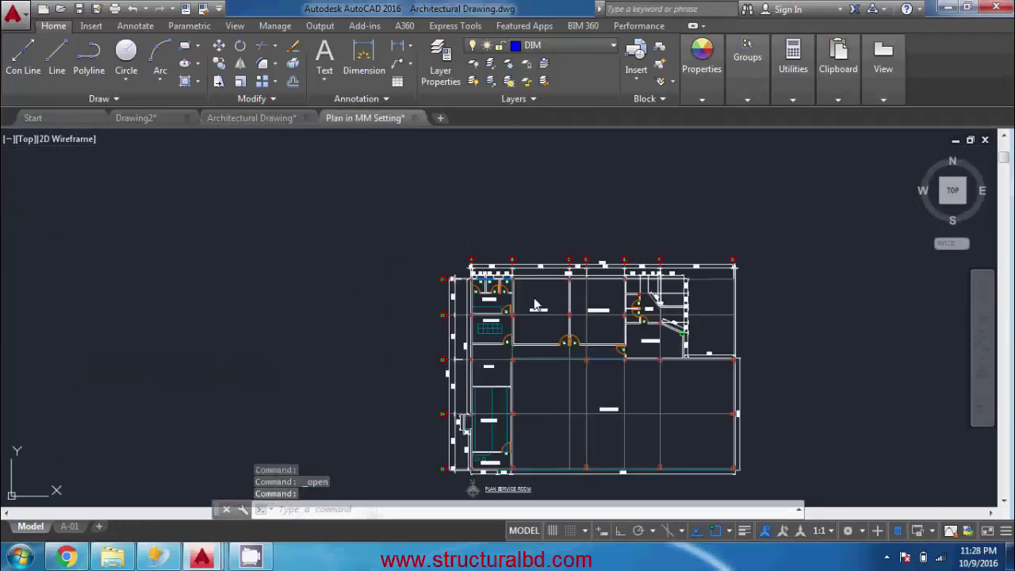
{"action": "scroll", "coordinate": [503, 329], "scroll_direction": "down", "scroll_amount": 4}
{"action": "left_click", "coordinate": [725, 402]}
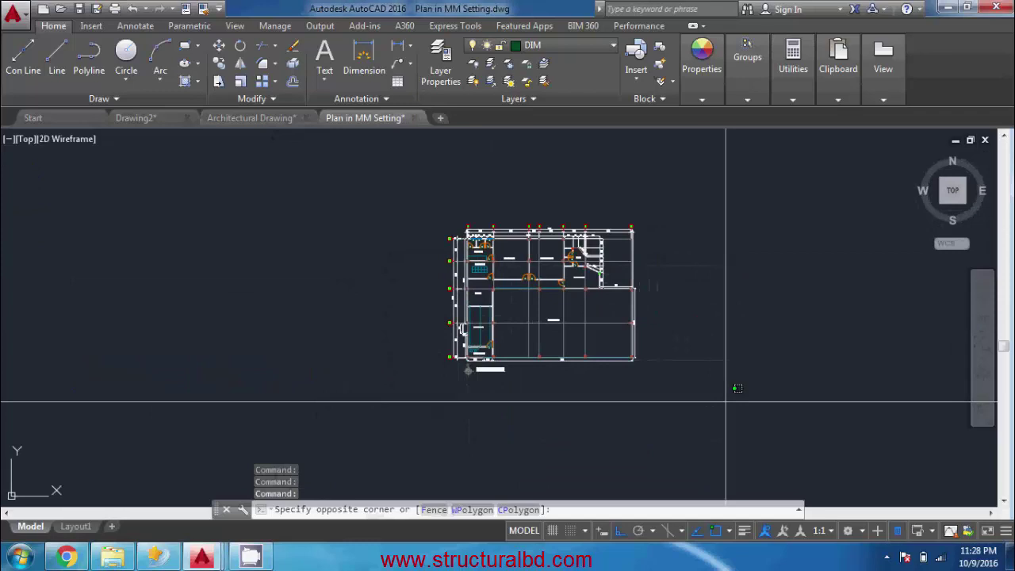
{"action": "left_click", "coordinate": [361, 198]}
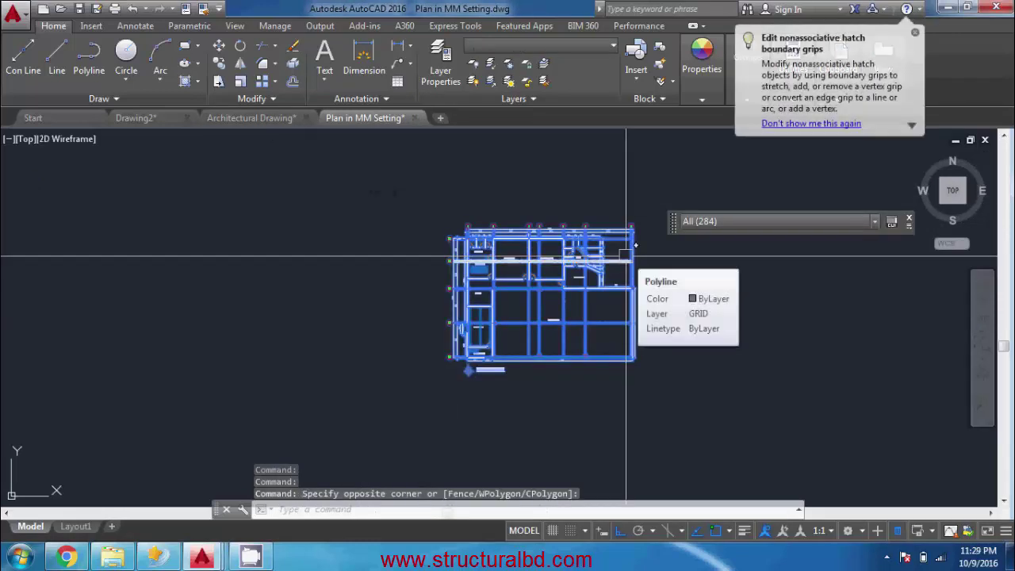
{"action": "key", "text": "ctrl+c"}
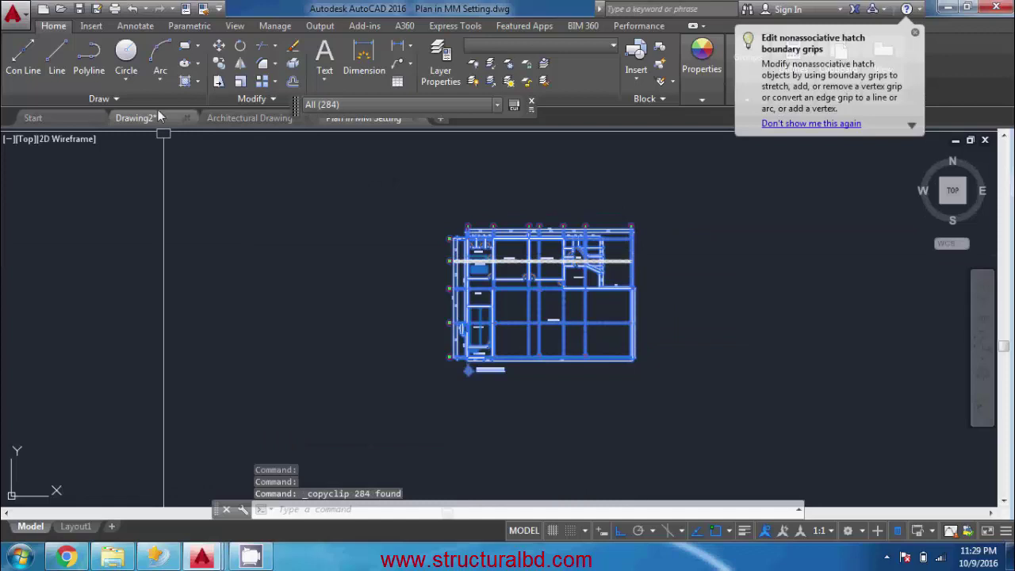
- Paste the copied service room plan into Architectural Drawing, clear of the existing floor plans
{"action": "left_click", "coordinate": [248, 117]}
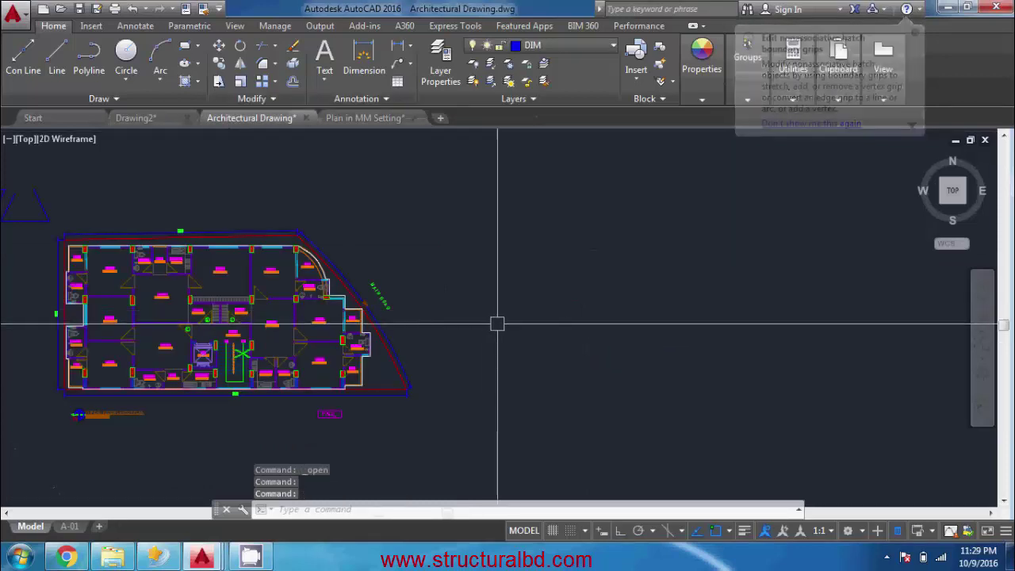
{"action": "key", "text": "ctrl+v"}
{"action": "scroll", "coordinate": [642, 333], "scroll_direction": "down", "scroll_amount": 5}
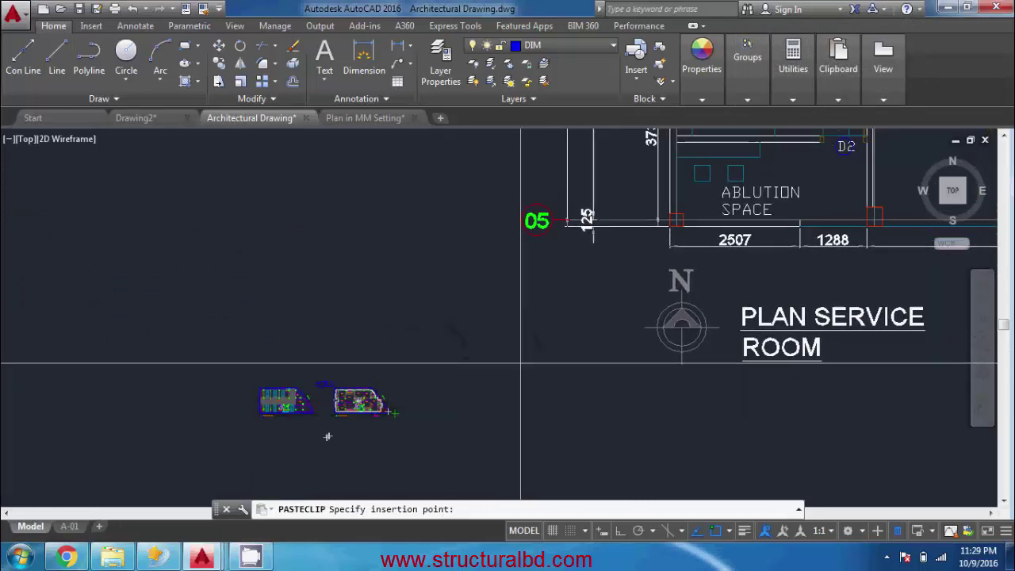
{"action": "scroll", "coordinate": [521, 358], "scroll_direction": "down", "scroll_amount": 3}
{"action": "middle_click_drag", "start_coordinate": [554, 294], "coordinate": [500, 331]}
{"action": "scroll", "coordinate": [501, 332], "scroll_direction": "up", "scroll_amount": 3}
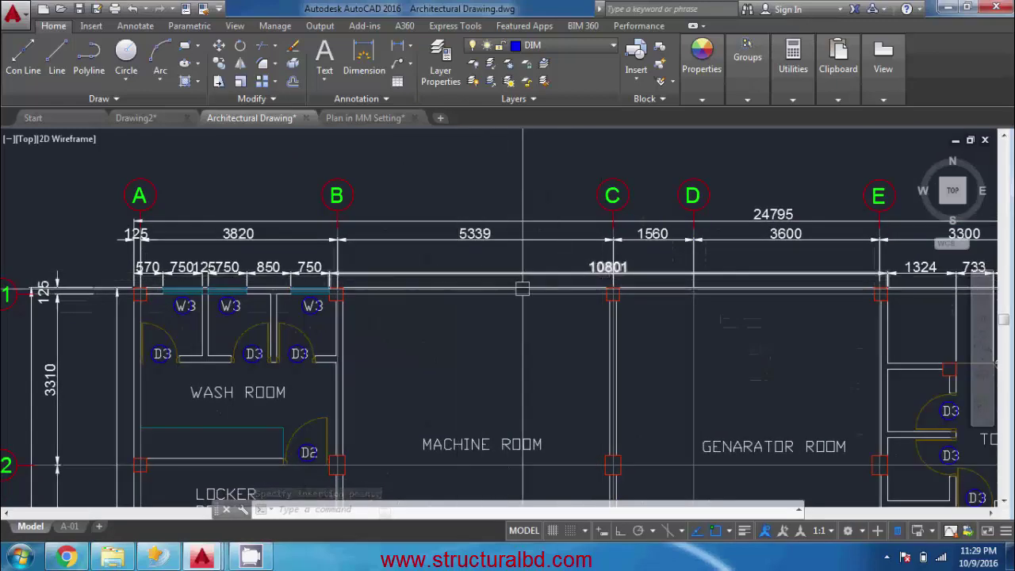
- Scale the whole pasted service room plan by 1/25.4, using the outer corner of its lower-right column as base point
{"action": "scroll", "coordinate": [521, 290], "scroll_direction": "down", "scroll_amount": 6}
{"action": "scroll", "coordinate": [504, 292], "scroll_direction": "down", "scroll_amount": 2}
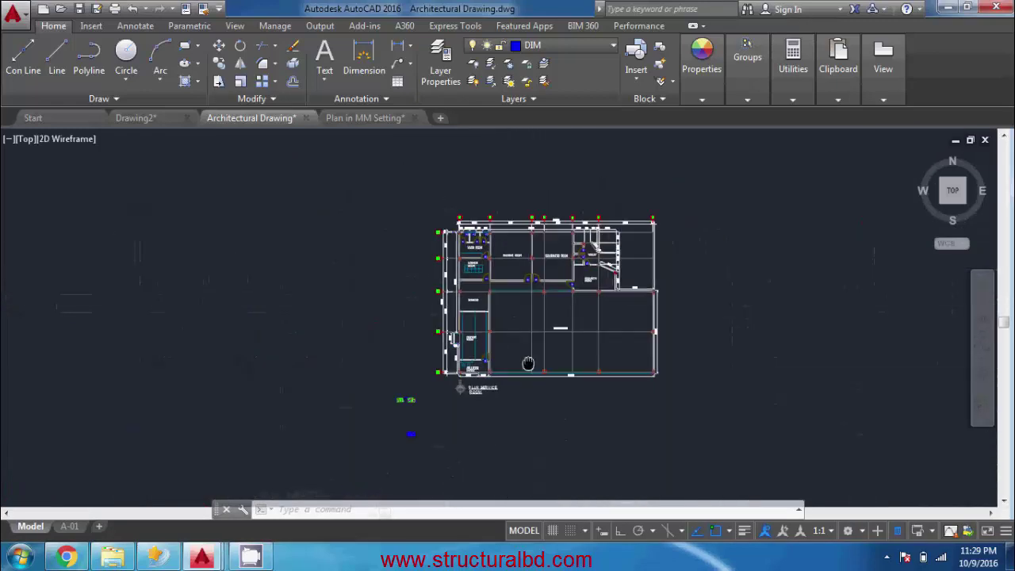
{"action": "scroll", "coordinate": [518, 361], "scroll_direction": "up", "scroll_amount": 5}
{"action": "type", "text": "sc"}
{"action": "key", "text": "Return"}
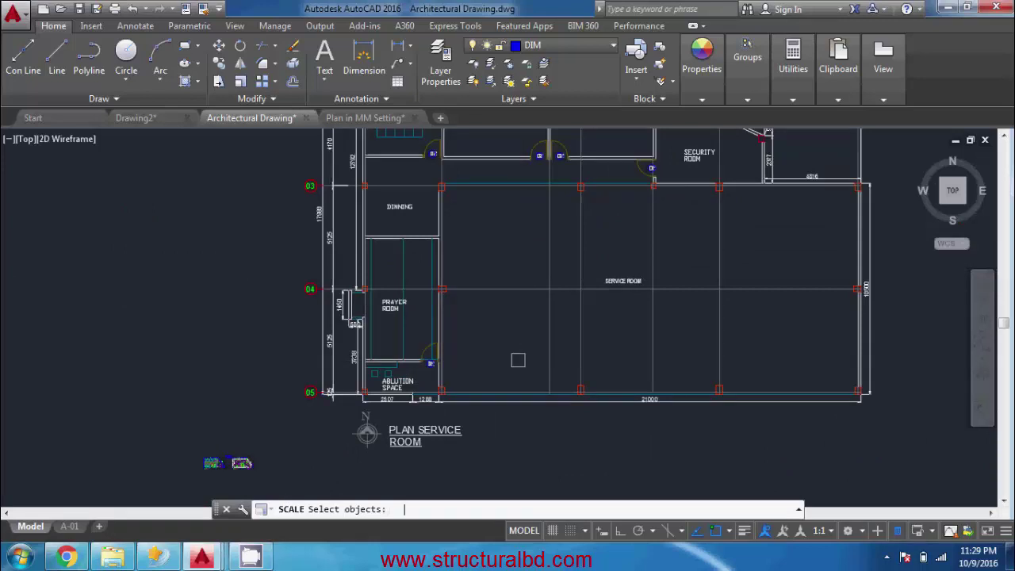
{"action": "scroll", "coordinate": [478, 398], "scroll_direction": "down", "scroll_amount": 4}
{"action": "left_click", "coordinate": [790, 428]}
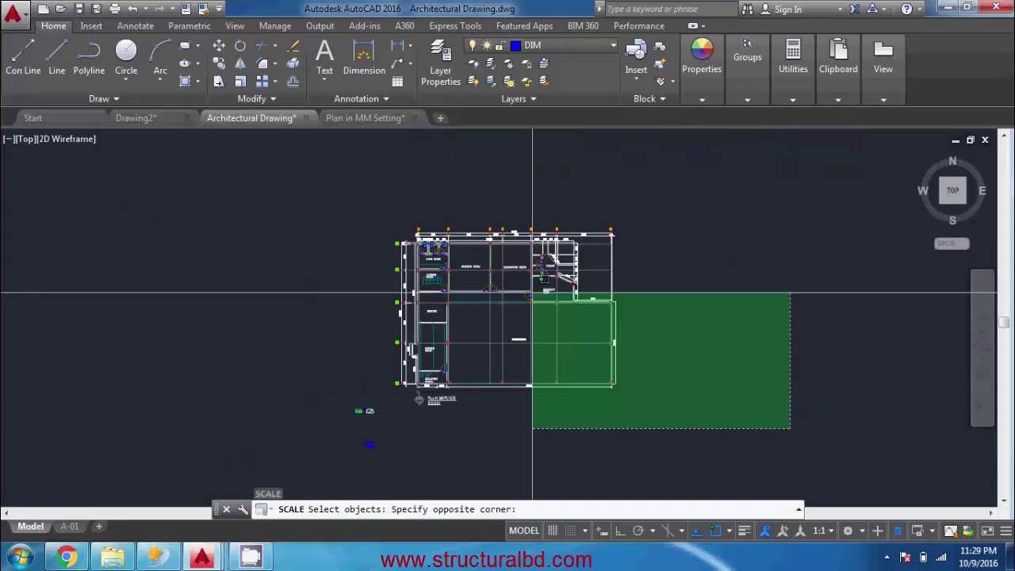
{"action": "left_click", "coordinate": [386, 204]}
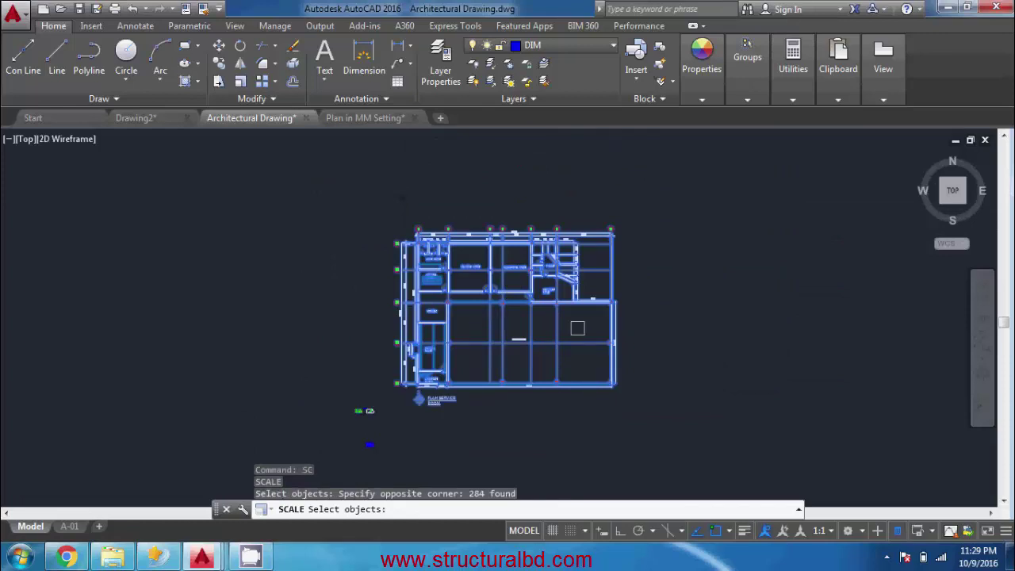
{"action": "key", "text": "Return"}
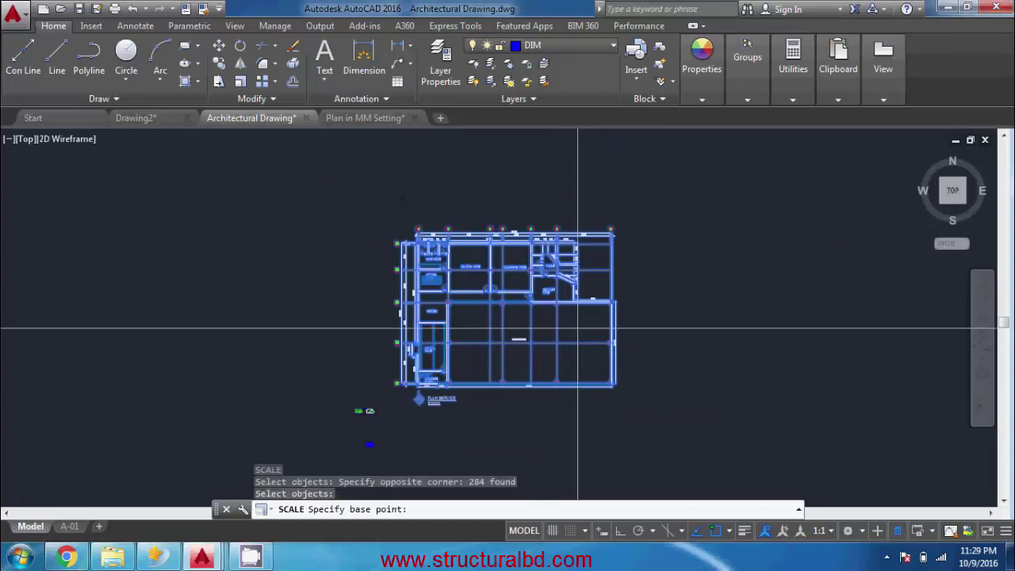
{"action": "scroll", "coordinate": [603, 357], "scroll_direction": "up", "scroll_amount": 10}
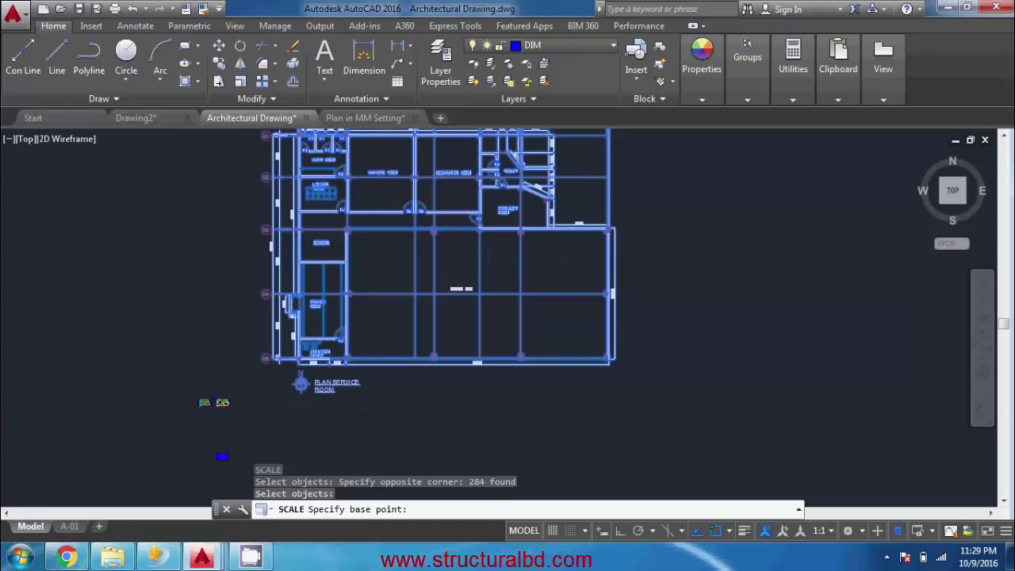
{"action": "scroll", "coordinate": [610, 286], "scroll_direction": "up", "scroll_amount": 2}
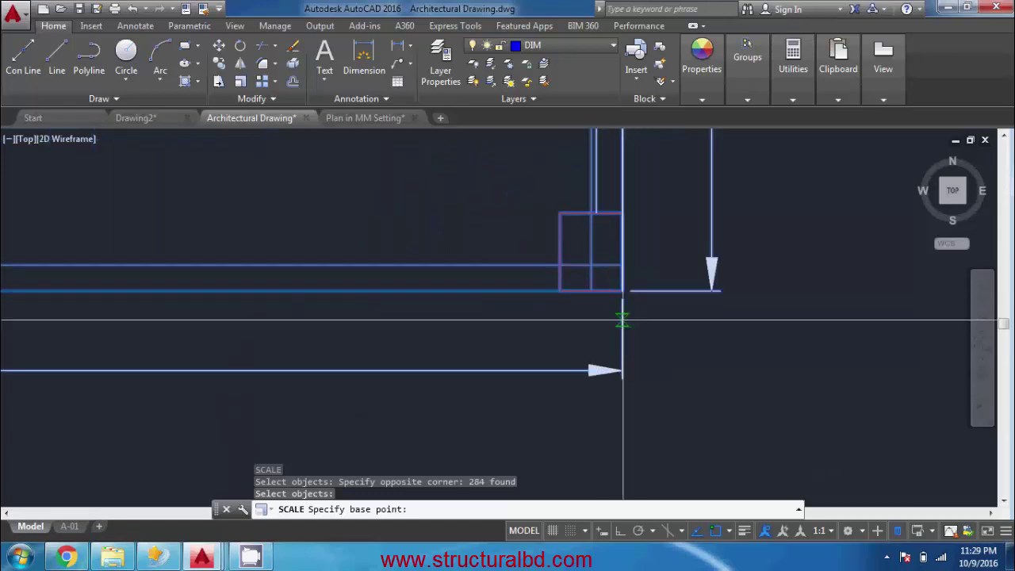
{"action": "left_click", "coordinate": [622, 291]}
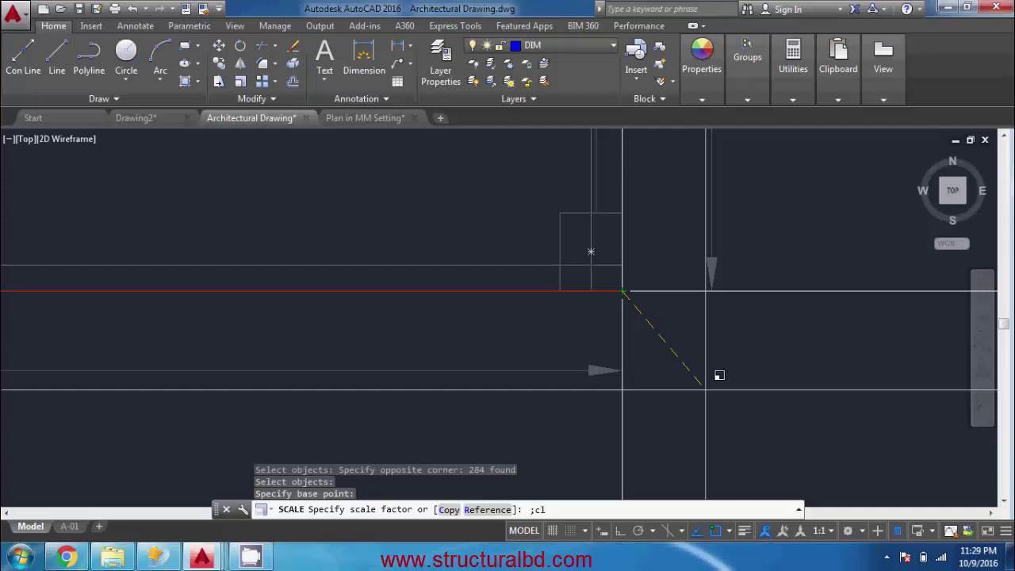
{"action": "key", "text": "Return"}
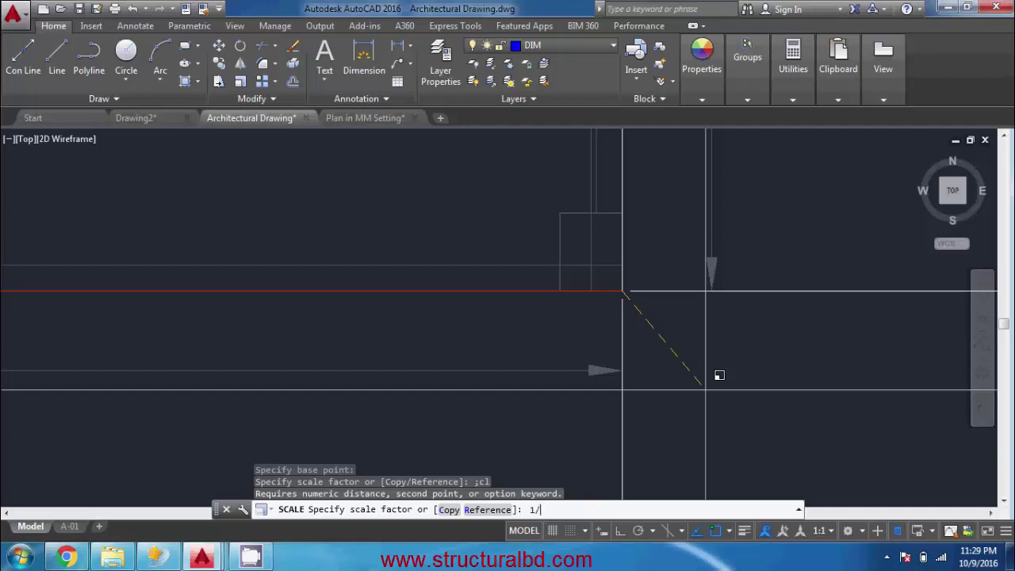
{"action": "key", "text": "Return"}
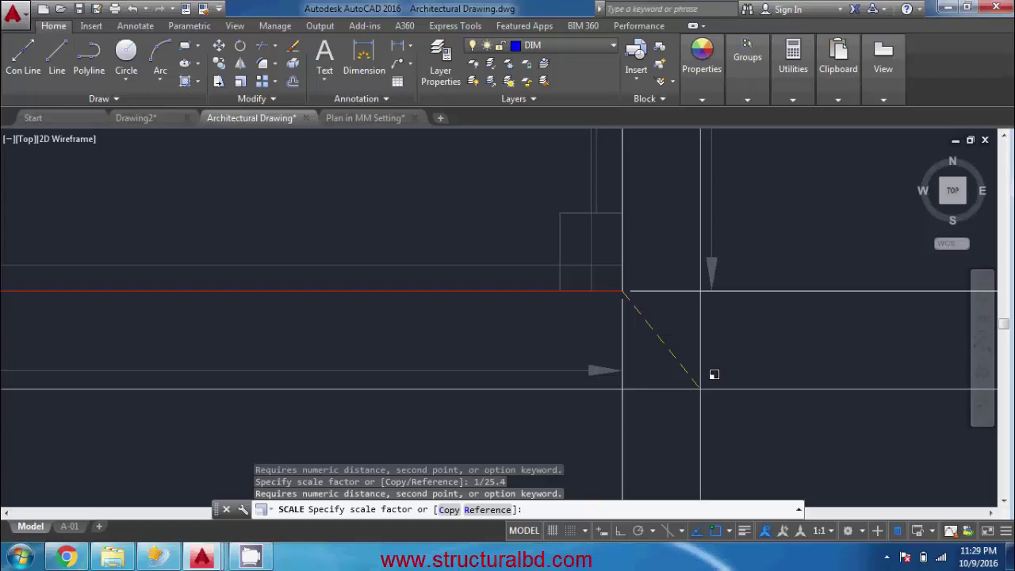
{"action": "left_click", "coordinate": [714, 374]}
- Examine the dimension text and arrows of the scaled plan around the Machine Room and grid lines B to D
{"action": "scroll", "coordinate": [529, 349], "scroll_direction": "down", "scroll_amount": 3}
{"action": "scroll", "coordinate": [476, 238], "scroll_direction": "up", "scroll_amount": 1}
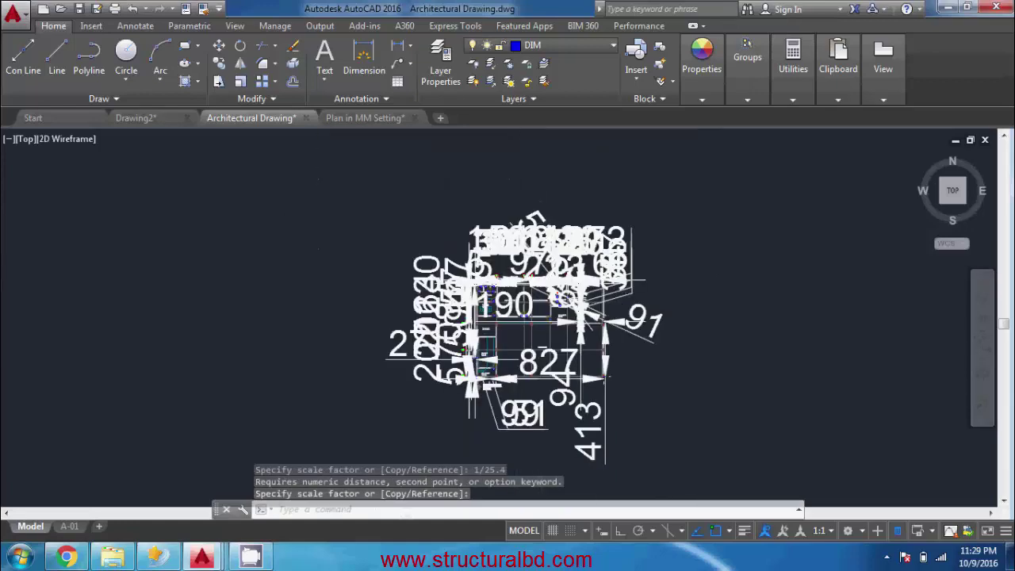
{"action": "scroll", "coordinate": [546, 309], "scroll_direction": "up", "scroll_amount": 5}
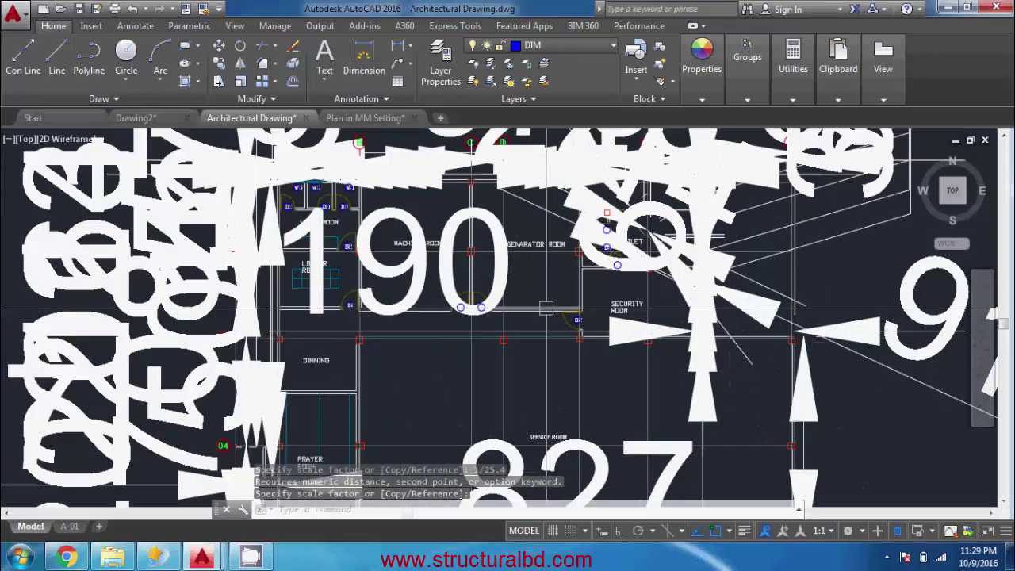
{"action": "scroll", "coordinate": [546, 309], "scroll_direction": "up", "scroll_amount": 2}
{"action": "scroll", "coordinate": [546, 309], "scroll_direction": "down", "scroll_amount": 3}
{"action": "middle_click_drag", "start_coordinate": [444, 331], "coordinate": [478, 410]}
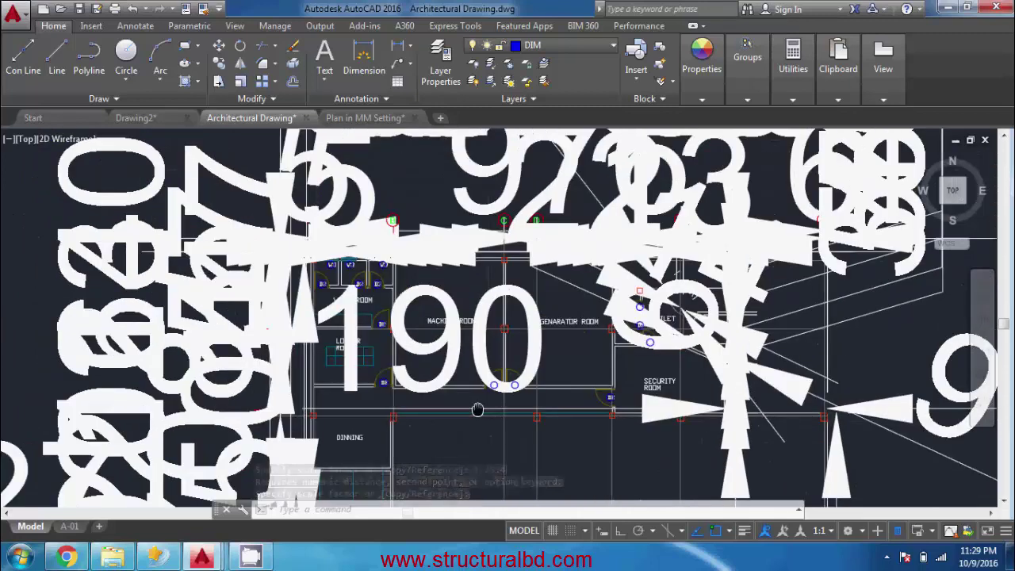
{"action": "scroll", "coordinate": [482, 301], "scroll_direction": "up", "scroll_amount": 4}
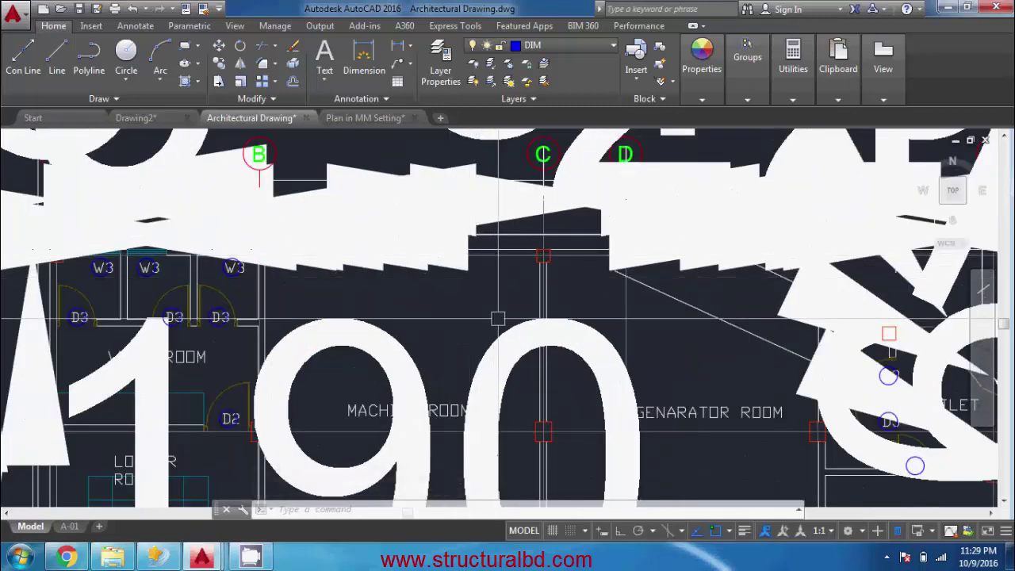
{"action": "left_click", "coordinate": [399, 46]}
{"action": "scroll", "coordinate": [543, 261], "scroll_direction": "up", "scroll_amount": 2}
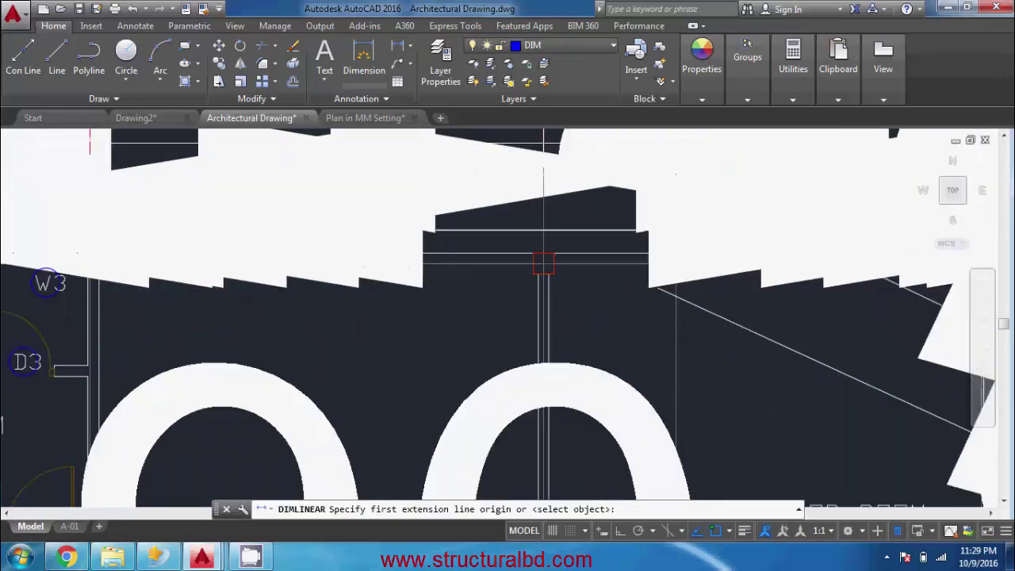
{"action": "scroll", "coordinate": [544, 262], "scroll_direction": "up", "scroll_amount": 2}
{"action": "left_click", "coordinate": [464, 260]}
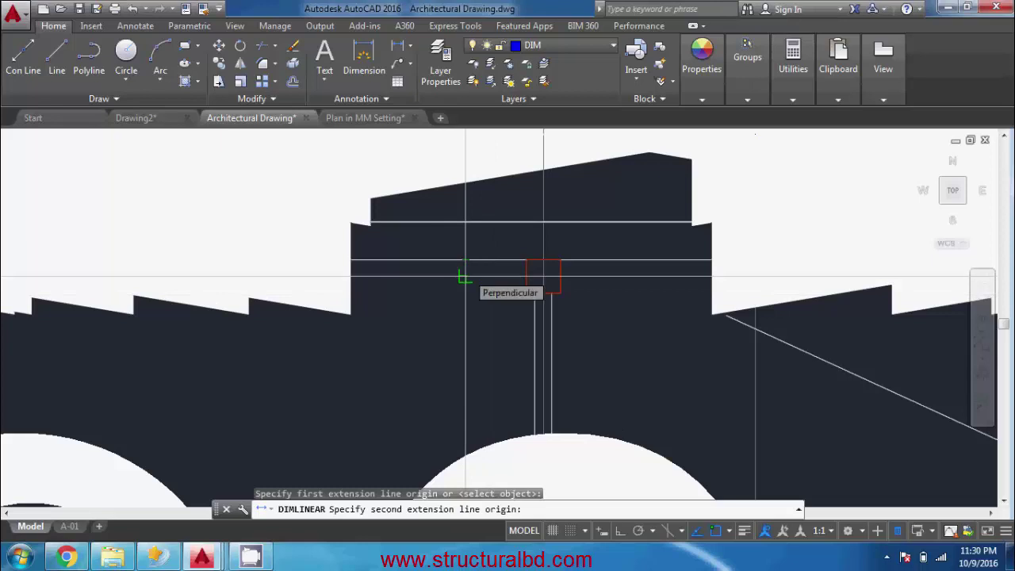
{"action": "key", "text": "Escape"}
- Measure the thickness of the outer wall beside the column on grid line C in the scaled plan
{"action": "left_click", "coordinate": [793, 62]}
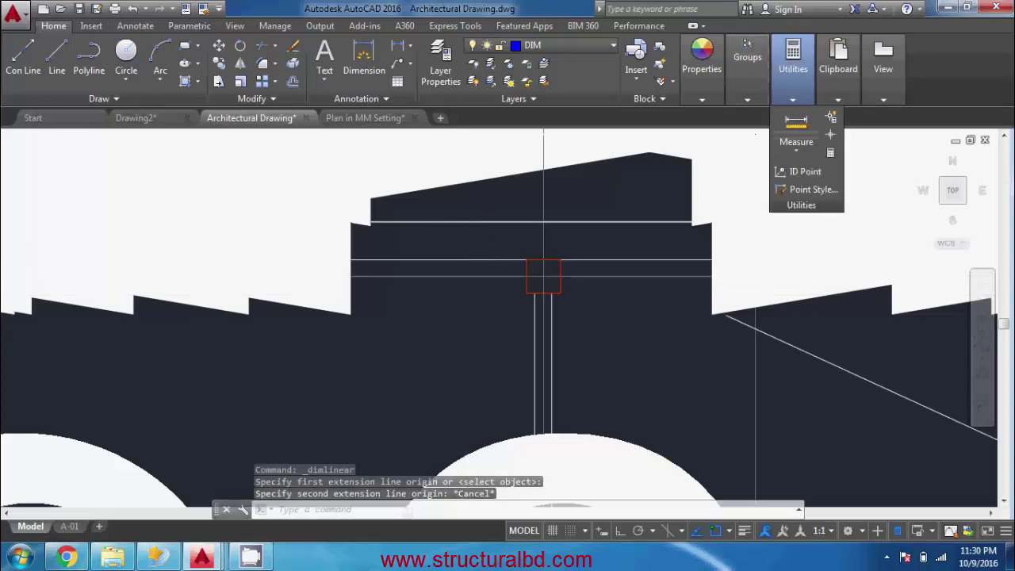
{"action": "left_click", "coordinate": [797, 127]}
{"action": "left_click", "coordinate": [485, 262]}
{"action": "left_click", "coordinate": [484, 280]}
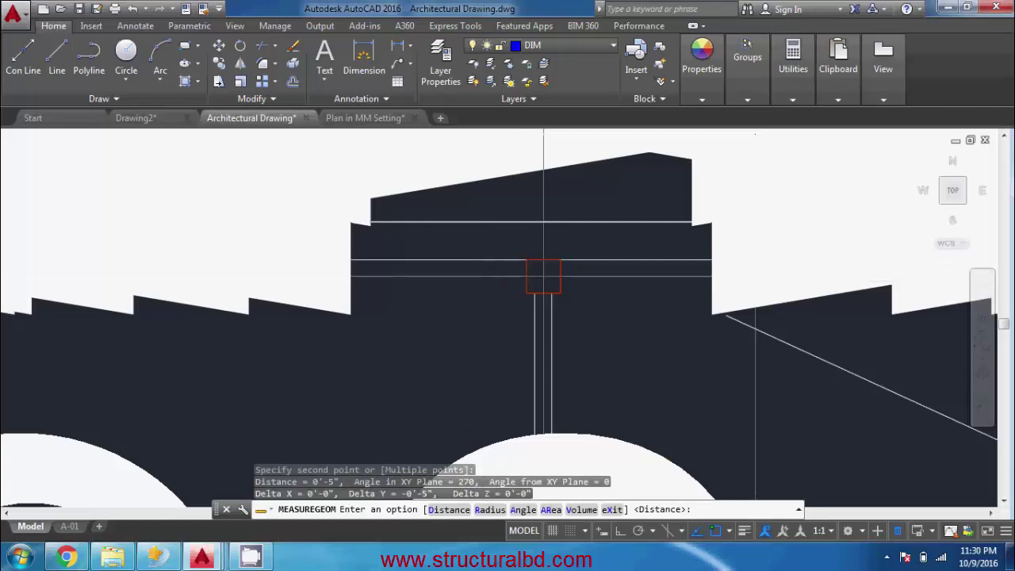
{"action": "key", "text": "Escape"}
{"action": "scroll", "coordinate": [543, 277], "scroll_direction": "down", "scroll_amount": 5}
{"action": "scroll", "coordinate": [543, 276], "scroll_direction": "down", "scroll_amount": 3}
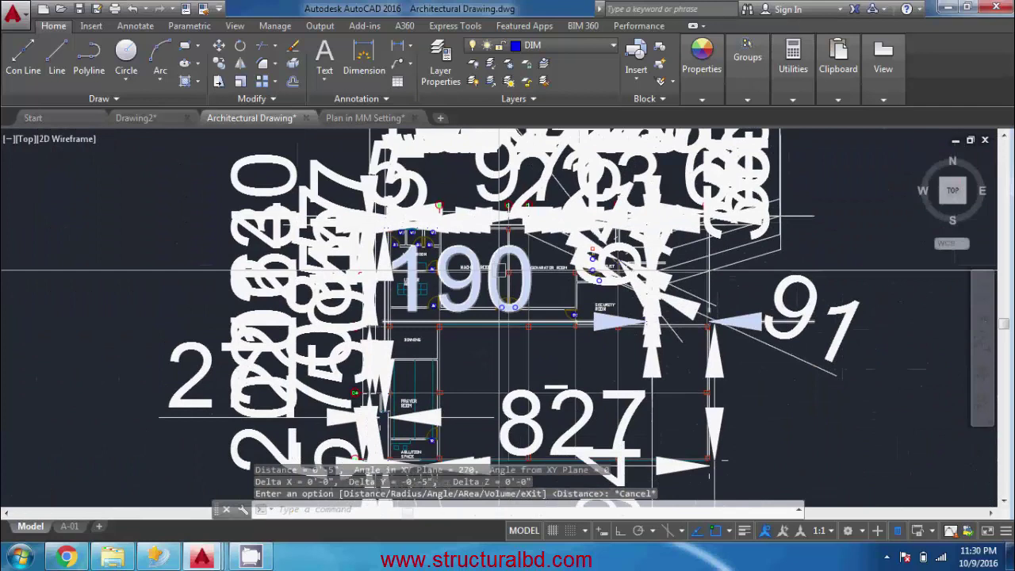
{"action": "mouse_move", "coordinate": [508, 270]}
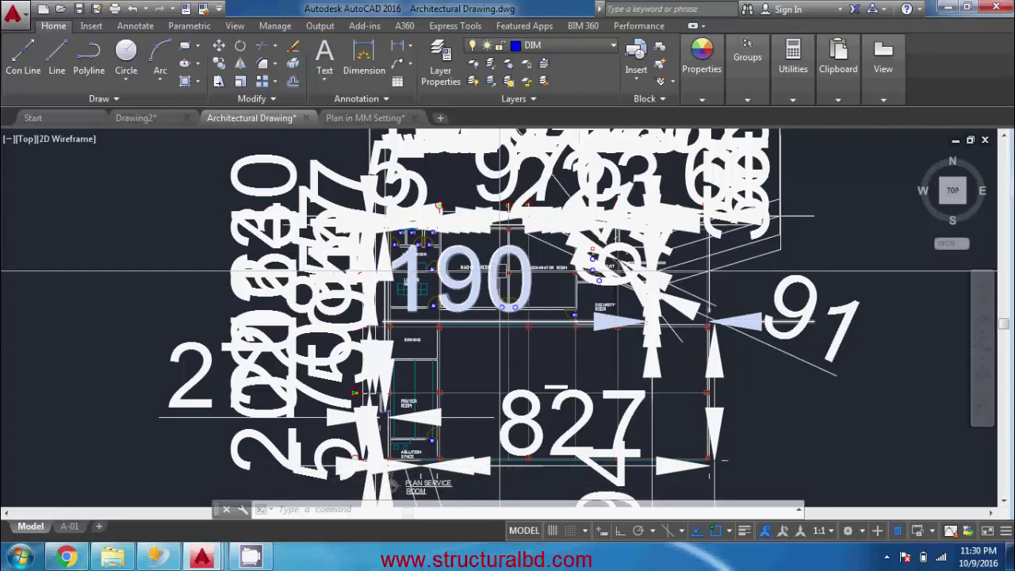
- Pan around the typical floor layout plan and the plan beside it with the Pan command, then leave the command
{"action": "middle_click_drag", "start_coordinate": [440, 270], "coordinate": [464, 288]}
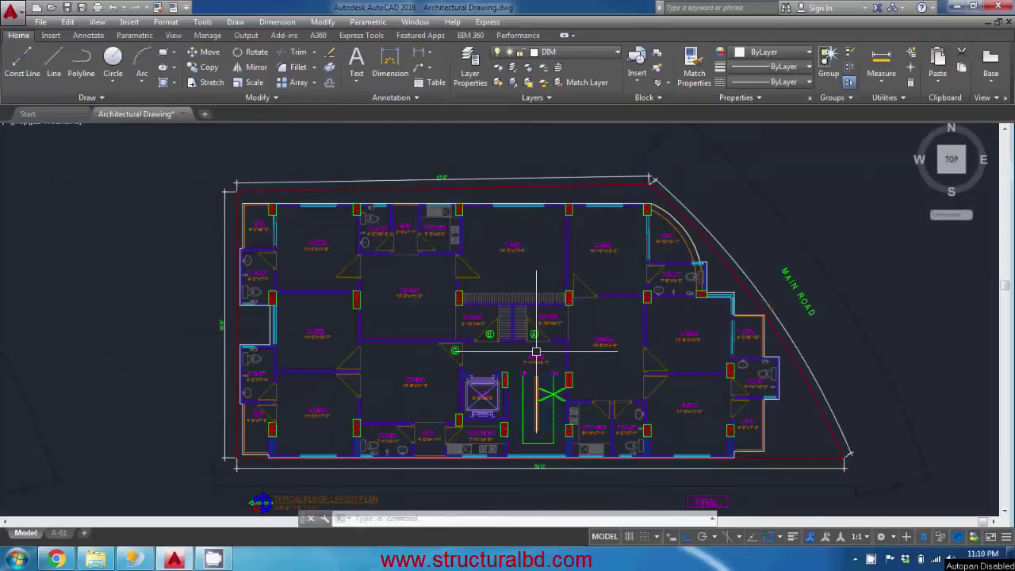
{"action": "middle_click_drag", "start_coordinate": [517, 348], "coordinate": [438, 341]}
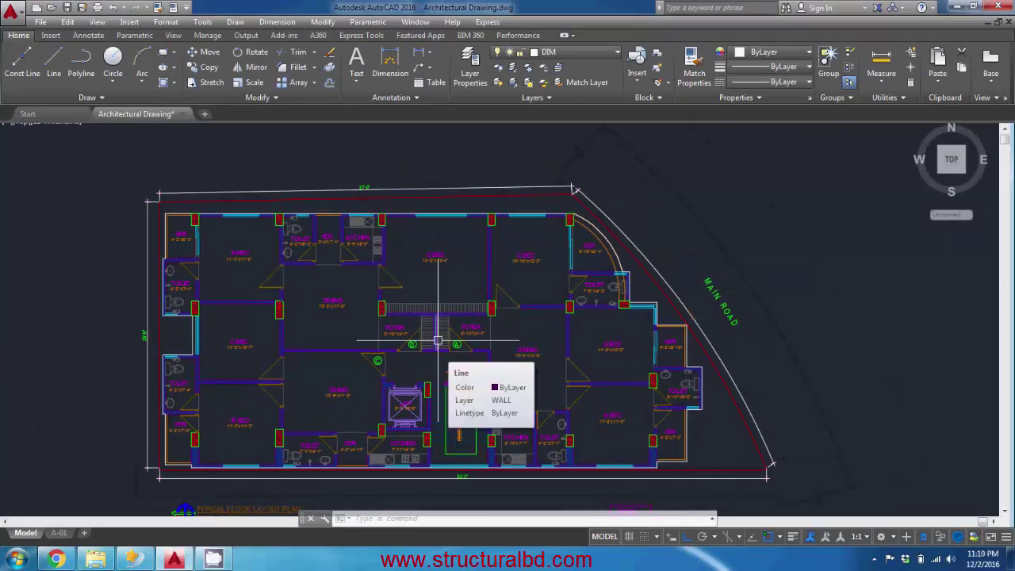
{"action": "type", "text": "p"}
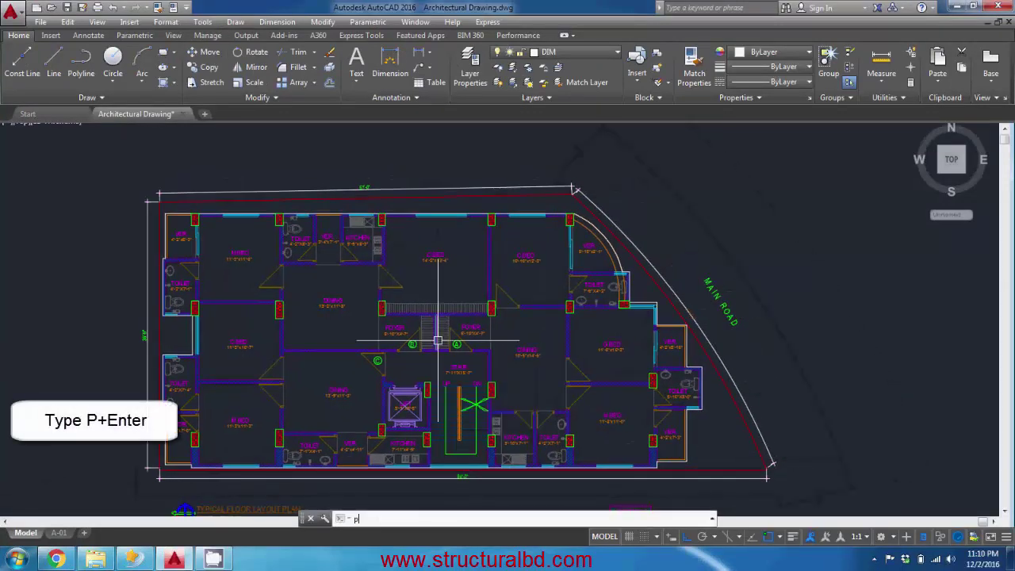
{"action": "key", "text": "Return"}
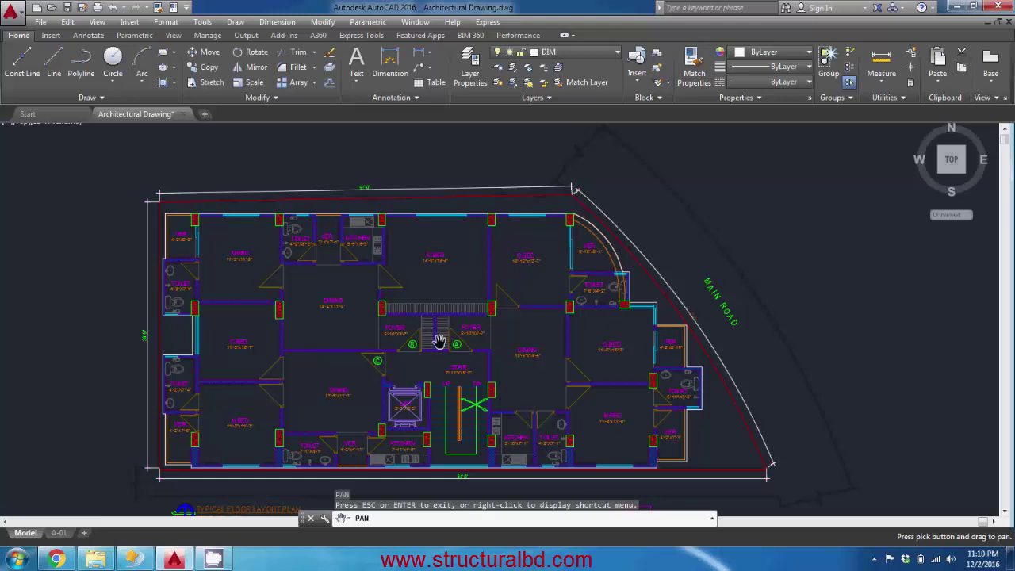
{"action": "left_click_drag", "start_coordinate": [433, 347], "coordinate": [428, 273]}
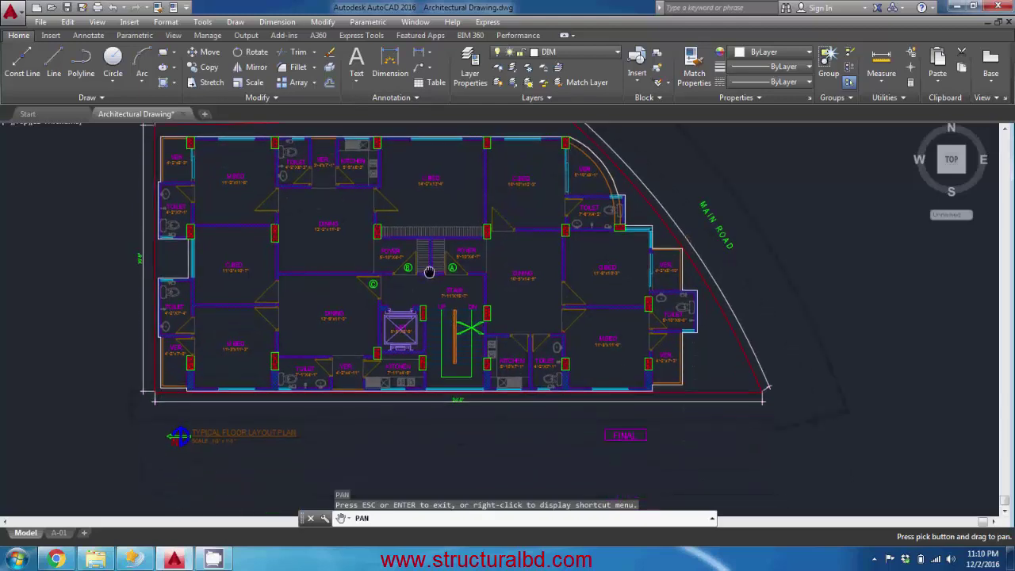
{"action": "left_click_drag", "start_coordinate": [341, 218], "coordinate": [558, 253]}
{"action": "mouse_move", "coordinate": [684, 248]}
{"action": "left_mouse_down"}
{"action": "mouse_move", "coordinate": [465, 243]}
{"action": "mouse_move", "coordinate": [465, 233]}
{"action": "left_mouse_up"}
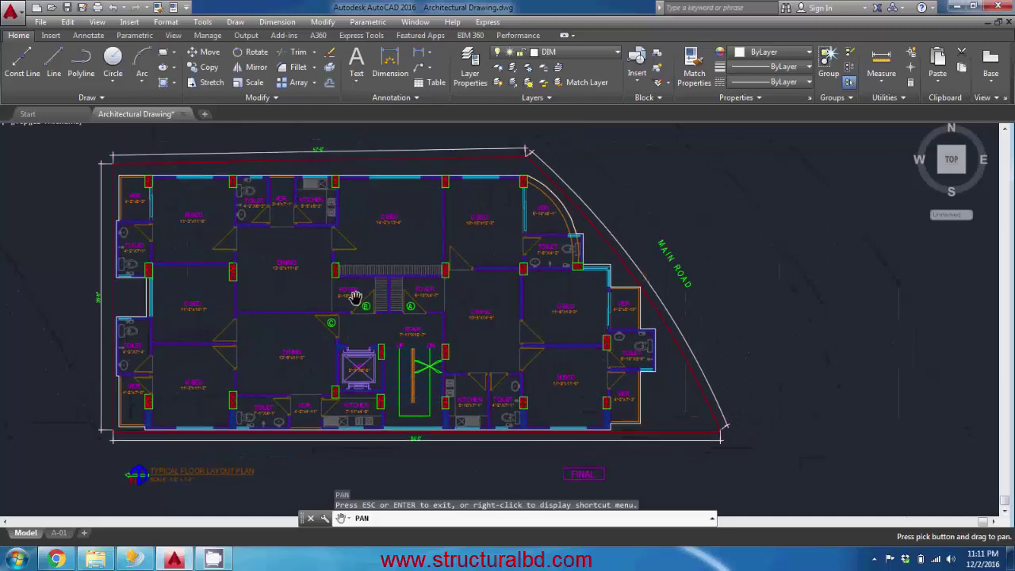
{"action": "left_click_drag", "start_coordinate": [313, 272], "coordinate": [361, 292]}
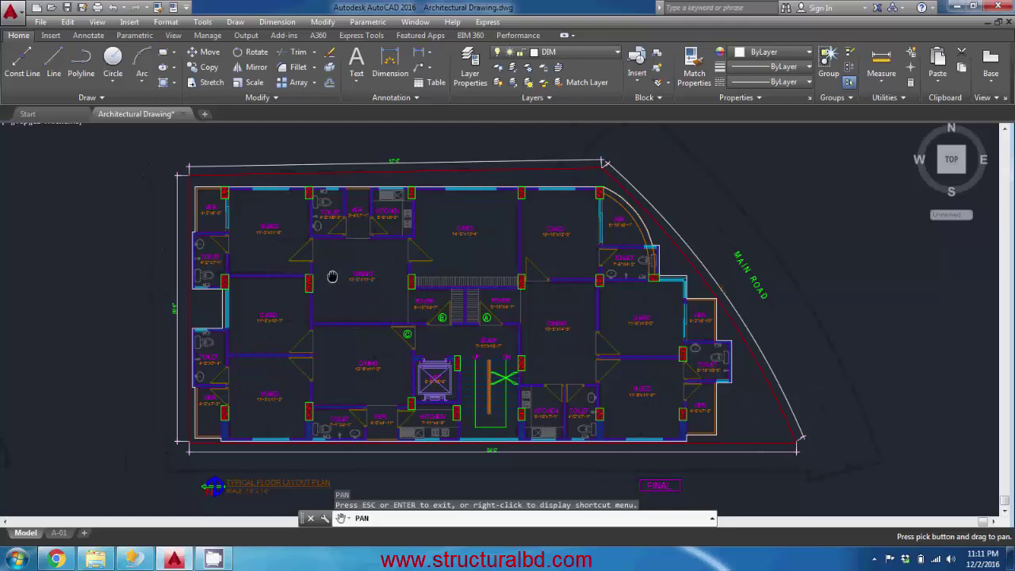
{"action": "left_click_drag", "start_coordinate": [333, 277], "coordinate": [483, 273]}
{"action": "left_click_drag", "start_coordinate": [609, 273], "coordinate": [477, 304]}
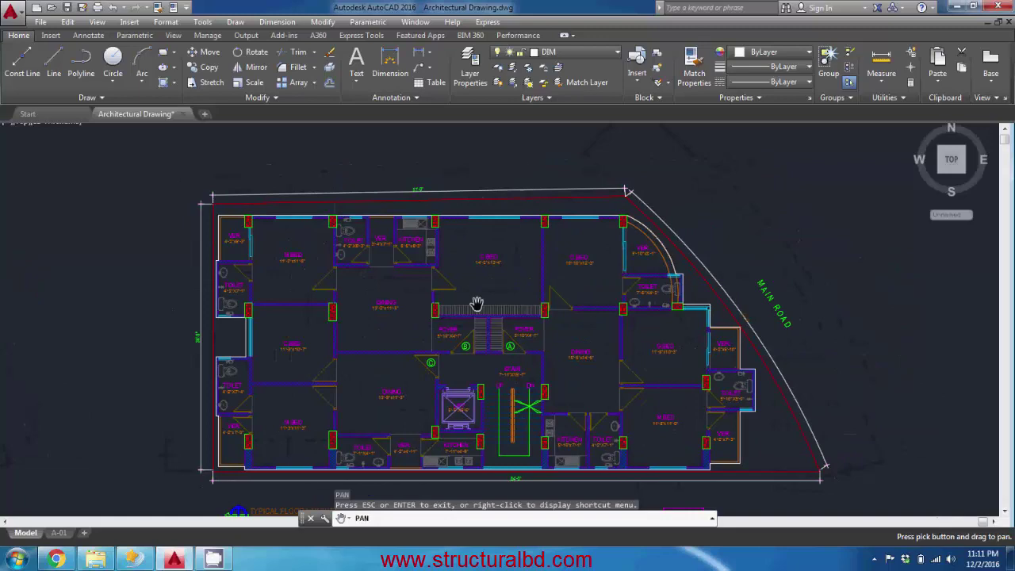
{"action": "mouse_move", "coordinate": [540, 344]}
{"action": "left_mouse_down"}
{"action": "mouse_move", "coordinate": [537, 310]}
{"action": "mouse_move", "coordinate": [471, 247]}
{"action": "left_mouse_up"}
{"action": "left_click_drag", "start_coordinate": [549, 240], "coordinate": [489, 284]}
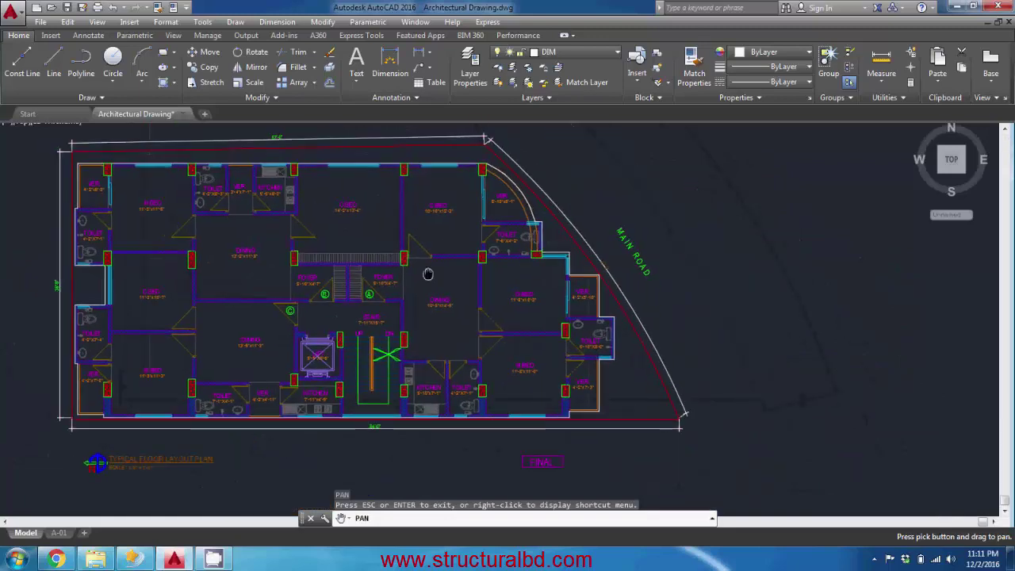
{"action": "left_click_drag", "start_coordinate": [346, 249], "coordinate": [456, 276]}
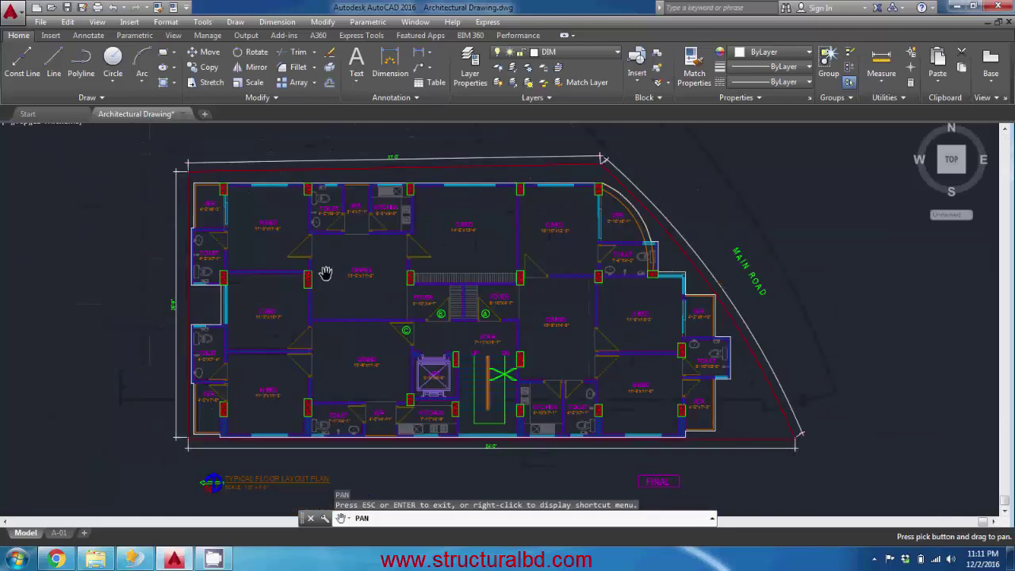
{"action": "left_click_drag", "start_coordinate": [326, 273], "coordinate": [499, 274]}
{"action": "left_click_drag", "start_coordinate": [385, 272], "coordinate": [516, 286]}
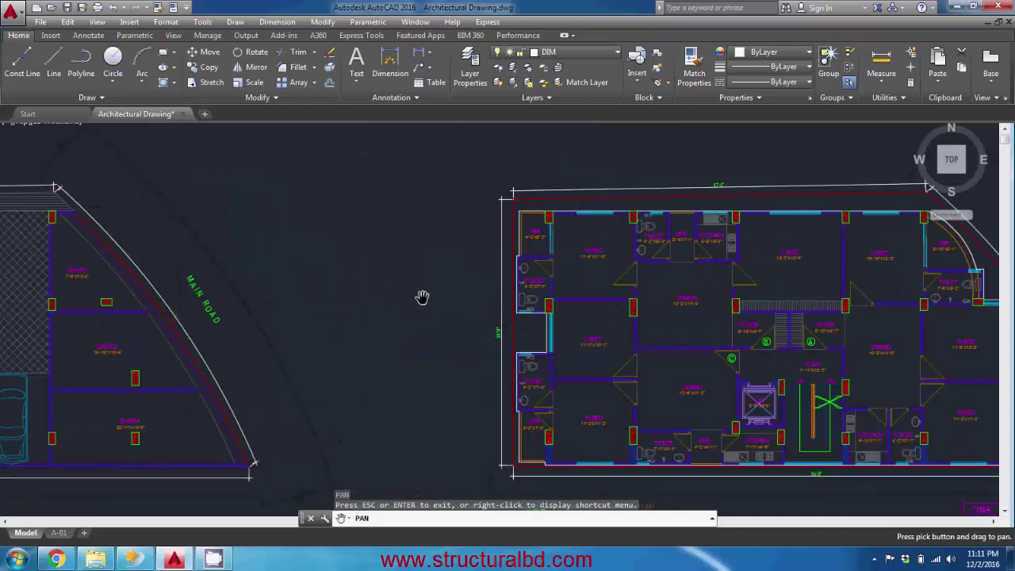
{"action": "left_click_drag", "start_coordinate": [714, 316], "coordinate": [491, 306]}
{"action": "mouse_move", "coordinate": [656, 288]}
{"action": "left_mouse_down"}
{"action": "mouse_move", "coordinate": [522, 306]}
{"action": "mouse_move", "coordinate": [369, 256]}
{"action": "left_mouse_up"}
{"action": "left_click_drag", "start_coordinate": [309, 301], "coordinate": [441, 237]}
{"action": "left_click_drag", "start_coordinate": [386, 198], "coordinate": [504, 280]}
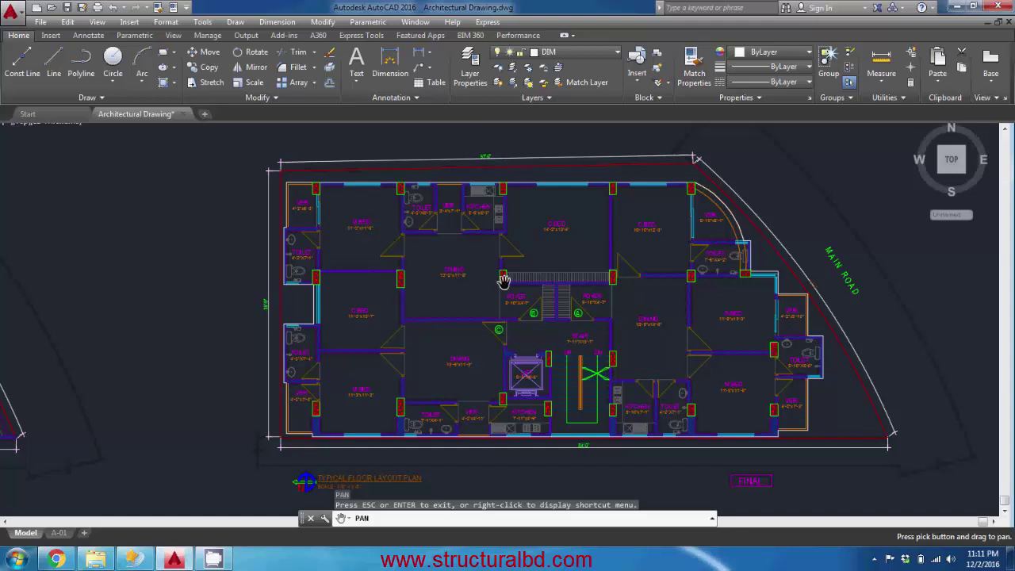
{"action": "key", "text": "Escape"}
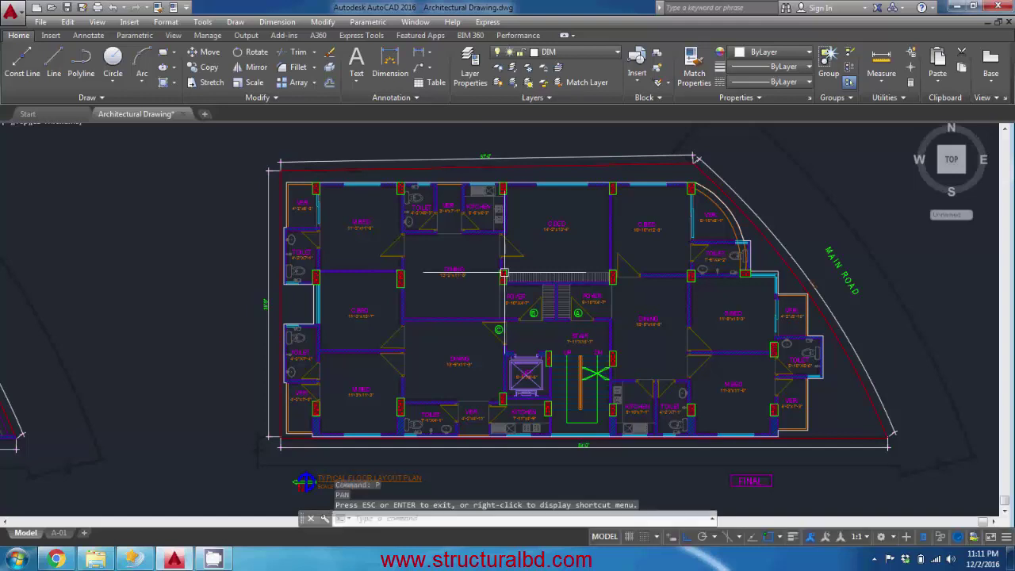
- Start the Pan command and cancel it, then repeat it and leave through its Exit option
{"action": "mouse_move", "coordinate": [504, 274]}
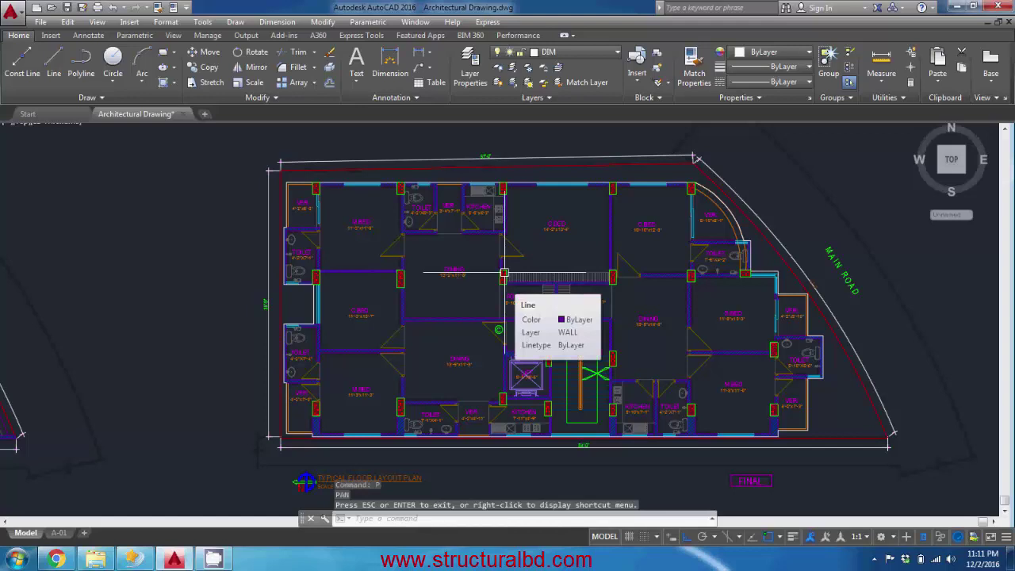
{"action": "type", "text": "p"}
{"action": "key", "text": "Return"}
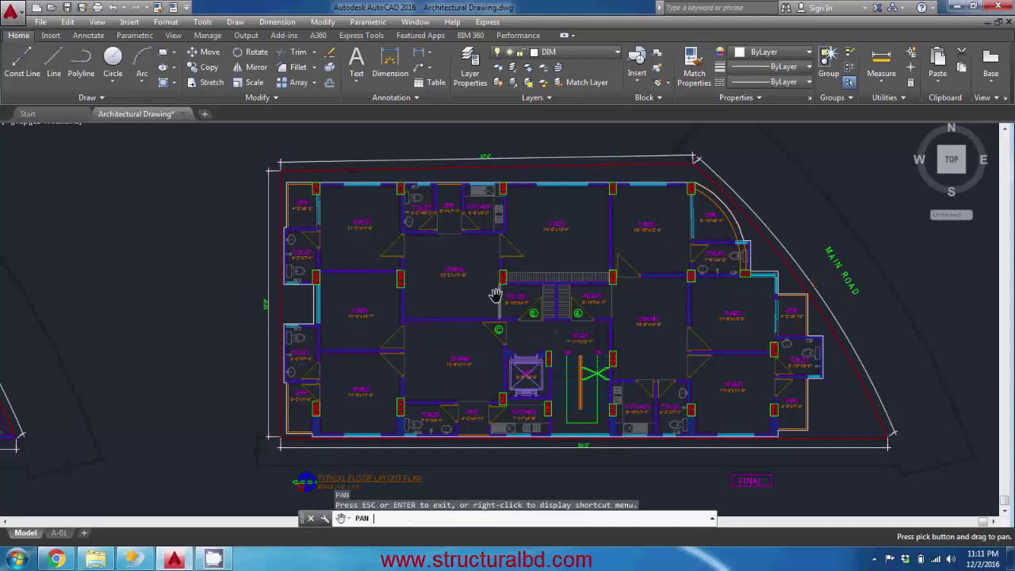
{"action": "key", "text": "Escape"}
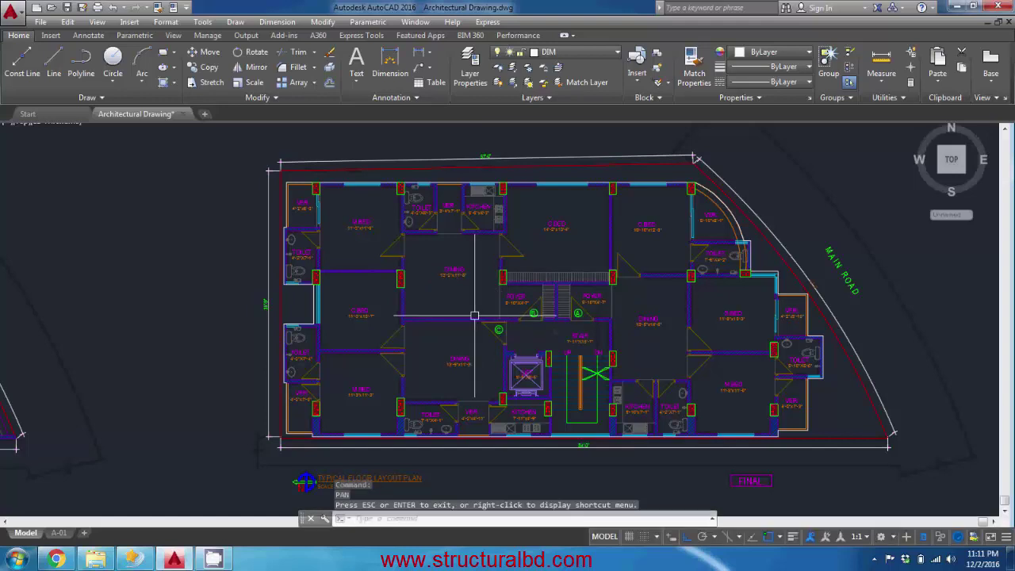
{"action": "key", "text": "Return"}
{"action": "right_click", "coordinate": [470, 253]}
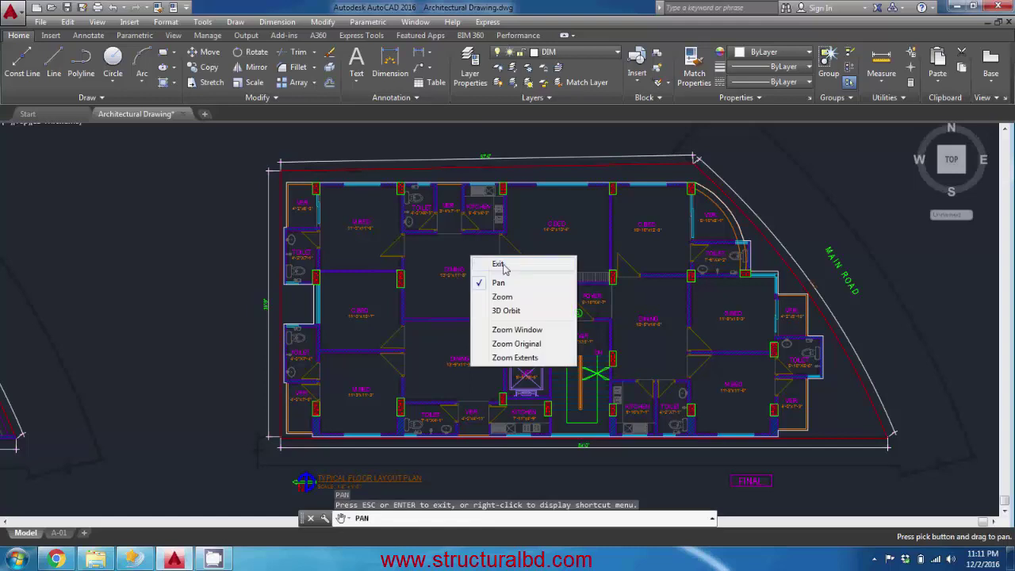
{"action": "left_click", "coordinate": [498, 265]}
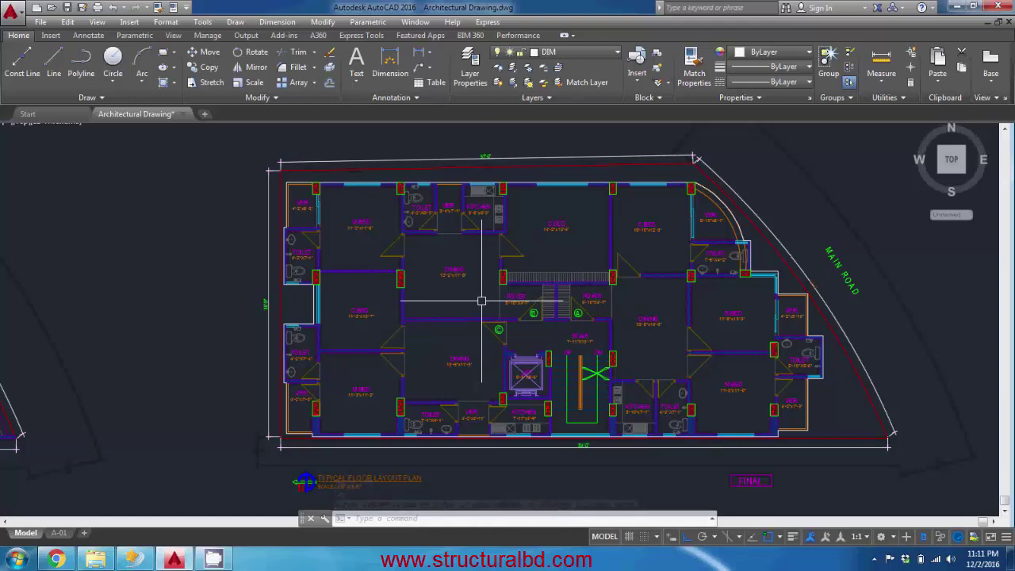
- Repeat the Pan command twice, cancelling it each time without moving the plan
{"action": "key", "text": "Return"}
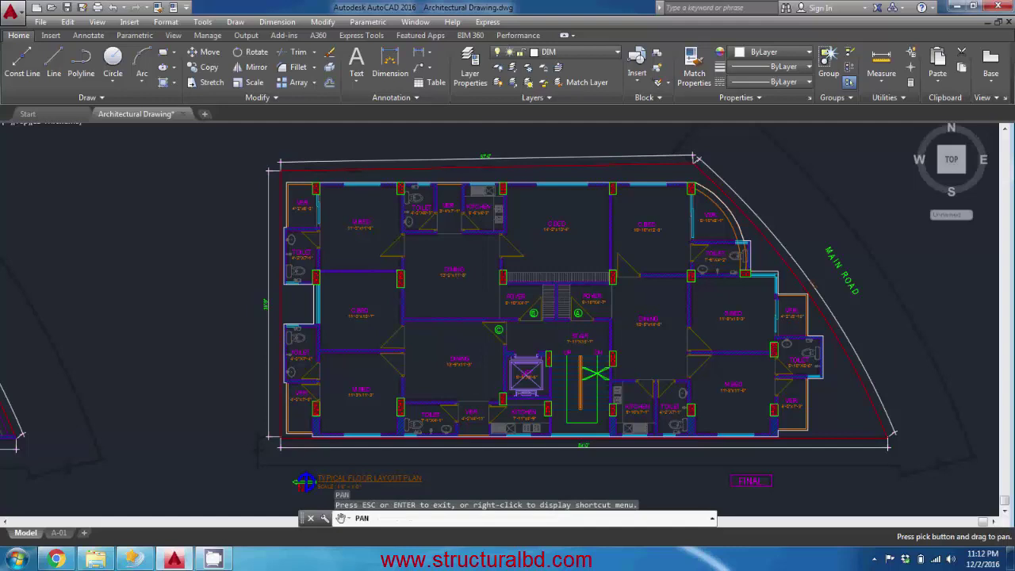
{"action": "key", "text": "Escape"}
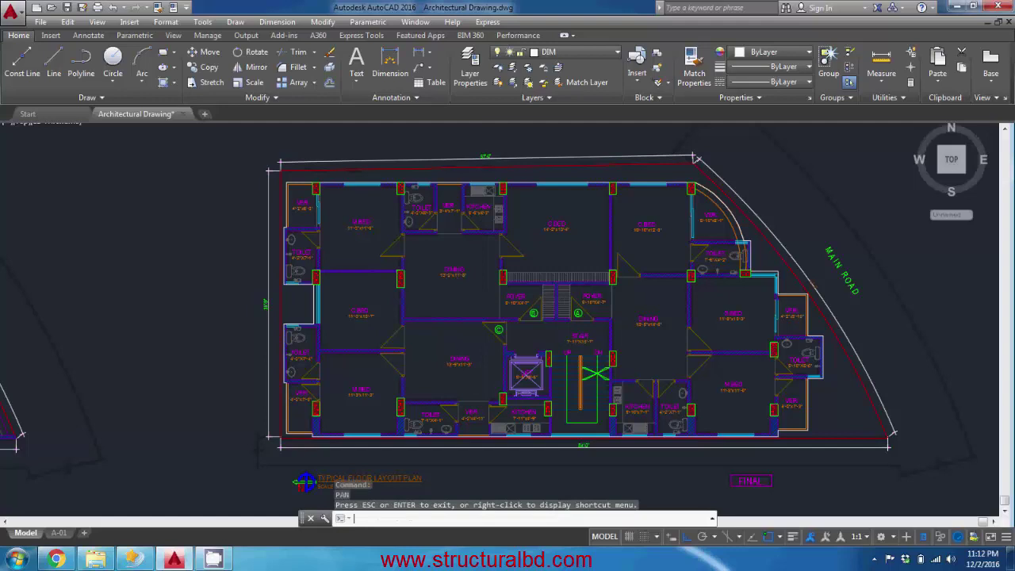
{"action": "right_click", "coordinate": [463, 341]}
{"action": "left_click", "coordinate": [476, 351]}
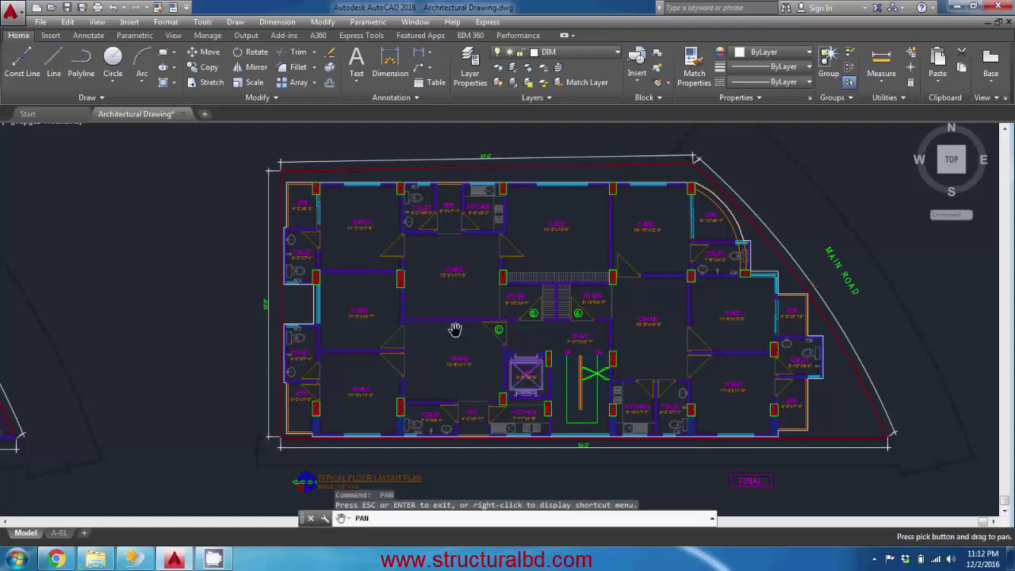
{"action": "key", "text": "Escape"}
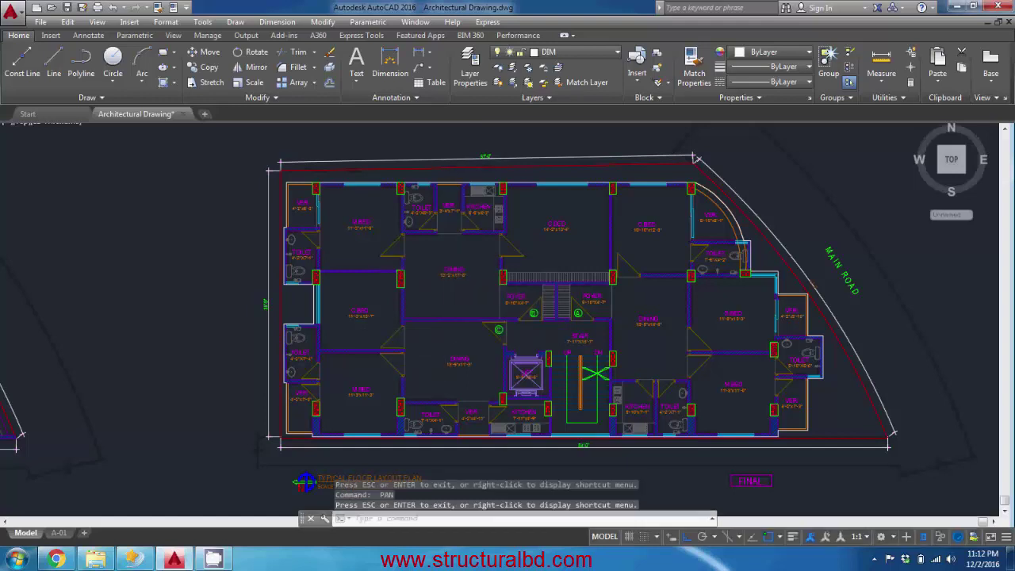
- Repeat the last Pan command, shift the typical floor layout plan slightly sideways, and exit panning
{"action": "right_click", "coordinate": [457, 266]}
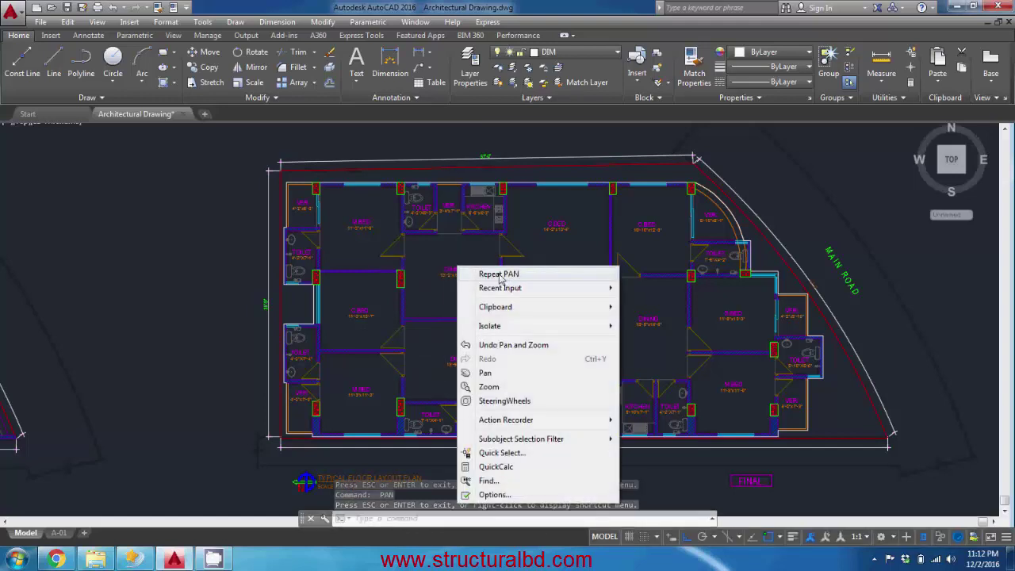
{"action": "left_click", "coordinate": [507, 274]}
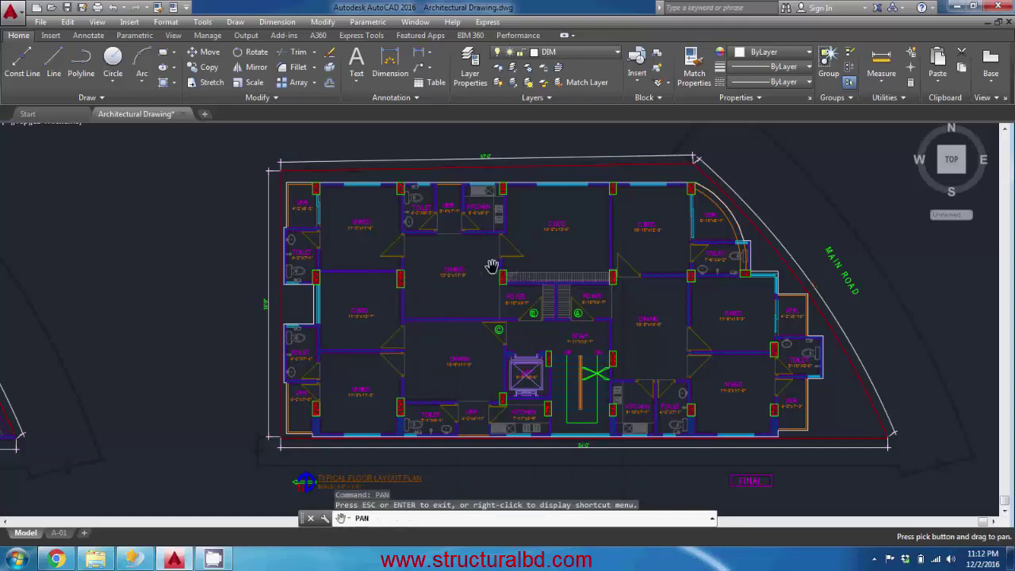
{"action": "left_click_drag", "start_coordinate": [483, 307], "coordinate": [417, 317]}
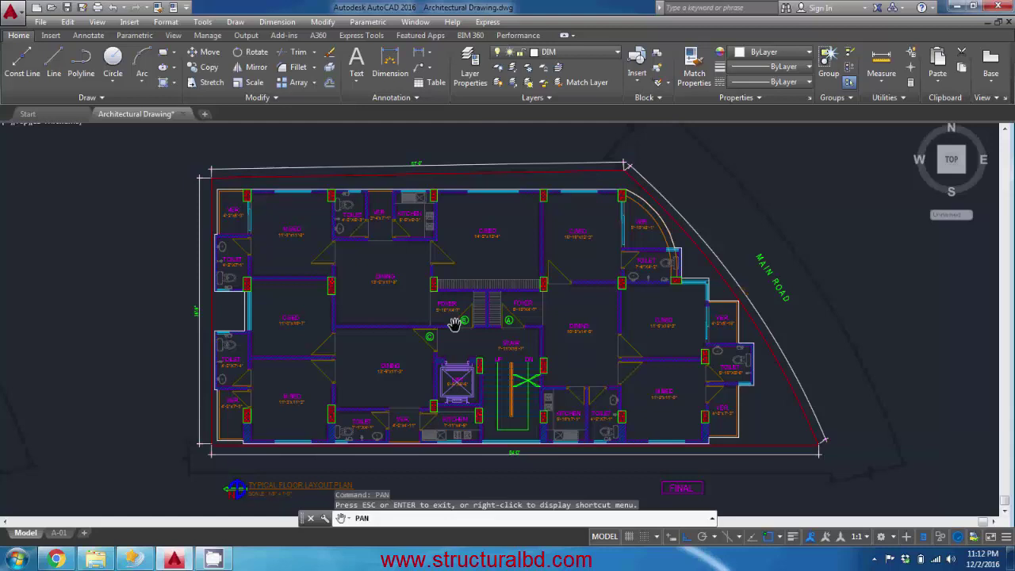
{"action": "key", "text": "Escape"}
- Pan the typical floor layout plan back and forth without starting a command, leaving the whole plan in view
{"action": "mouse_move", "coordinate": [476, 315]}
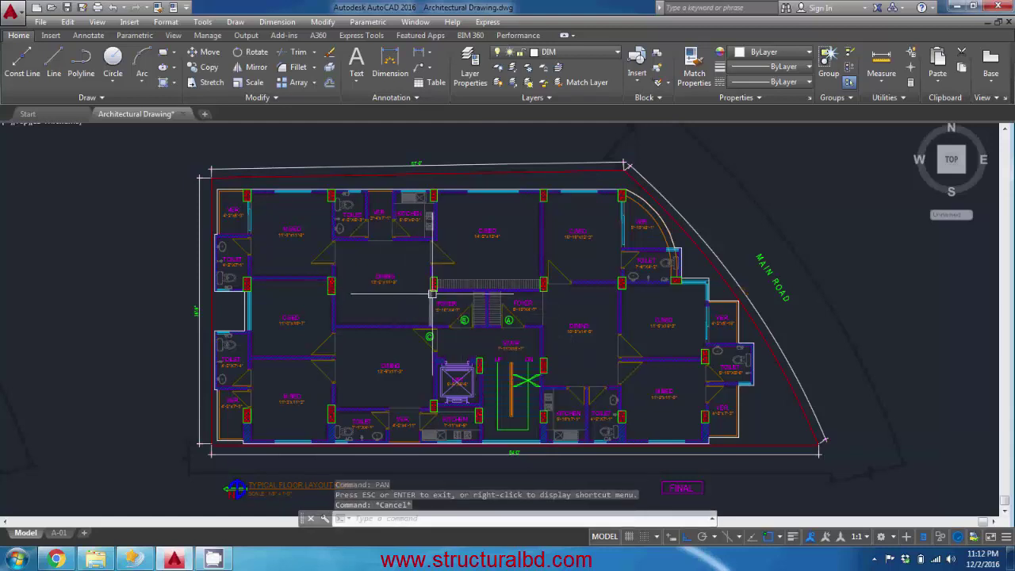
{"action": "mouse_move", "coordinate": [476, 341]}
{"action": "middle_mouse_down"}
{"action": "mouse_move", "coordinate": [465, 290]}
{"action": "mouse_move", "coordinate": [470, 358]}
{"action": "mouse_move", "coordinate": [319, 301]}
{"action": "mouse_move", "coordinate": [522, 310]}
{"action": "middle_mouse_up"}
{"action": "middle_click_drag", "start_coordinate": [575, 235], "coordinate": [399, 204]}
{"action": "middle_click_drag", "start_coordinate": [324, 244], "coordinate": [487, 266]}
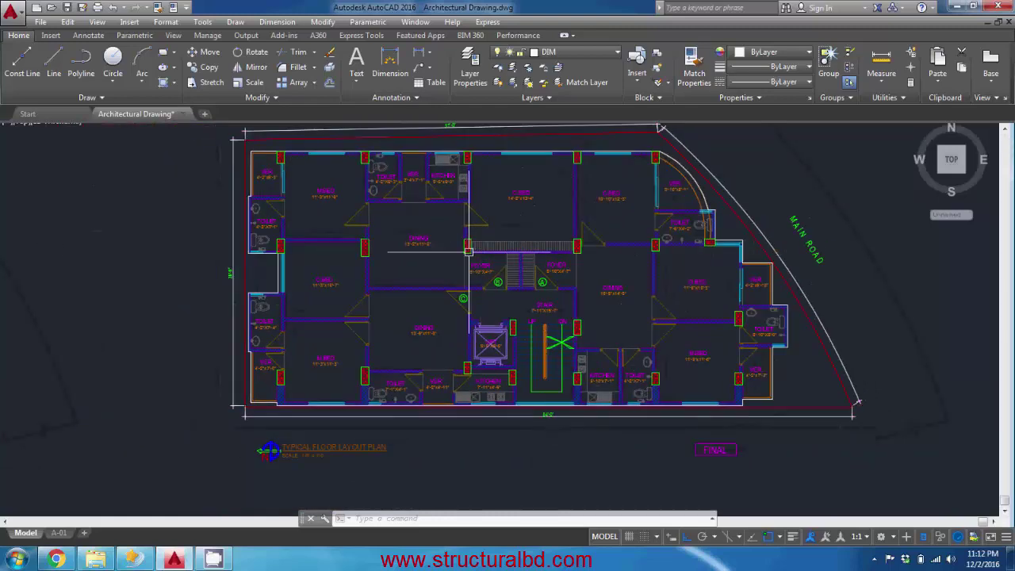
{"action": "mouse_move", "coordinate": [410, 250]}
{"action": "middle_mouse_down"}
{"action": "mouse_move", "coordinate": [450, 270]}
{"action": "mouse_move", "coordinate": [381, 214]}
{"action": "mouse_move", "coordinate": [254, 208]}
{"action": "mouse_move", "coordinate": [286, 242]}
{"action": "mouse_move", "coordinate": [448, 290]}
{"action": "mouse_move", "coordinate": [519, 273]}
{"action": "middle_mouse_up"}
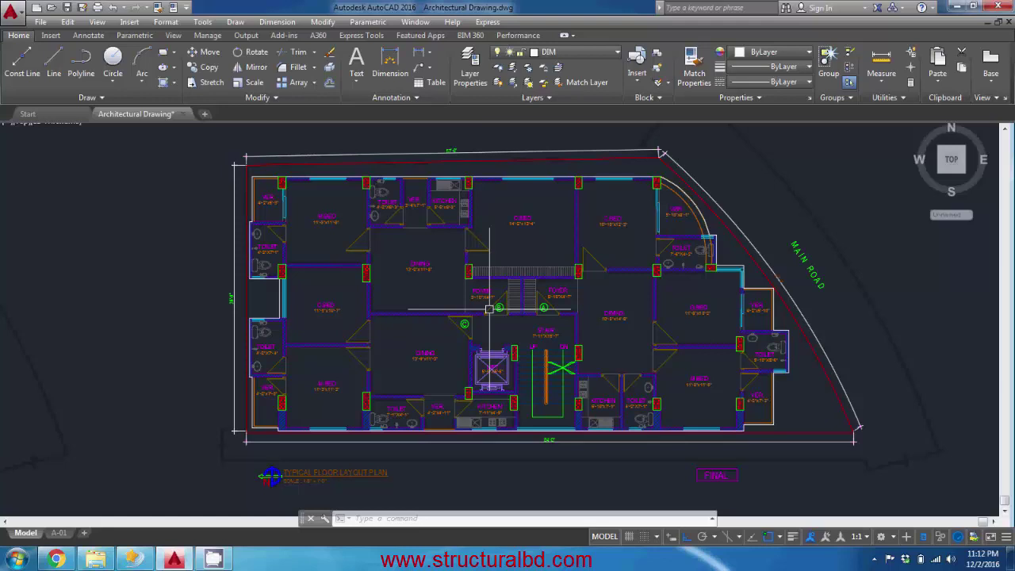
- Open the program options, make sure scroll bars are displayed in the drawing window, and accept the display settings
{"action": "type", "text": "op"}
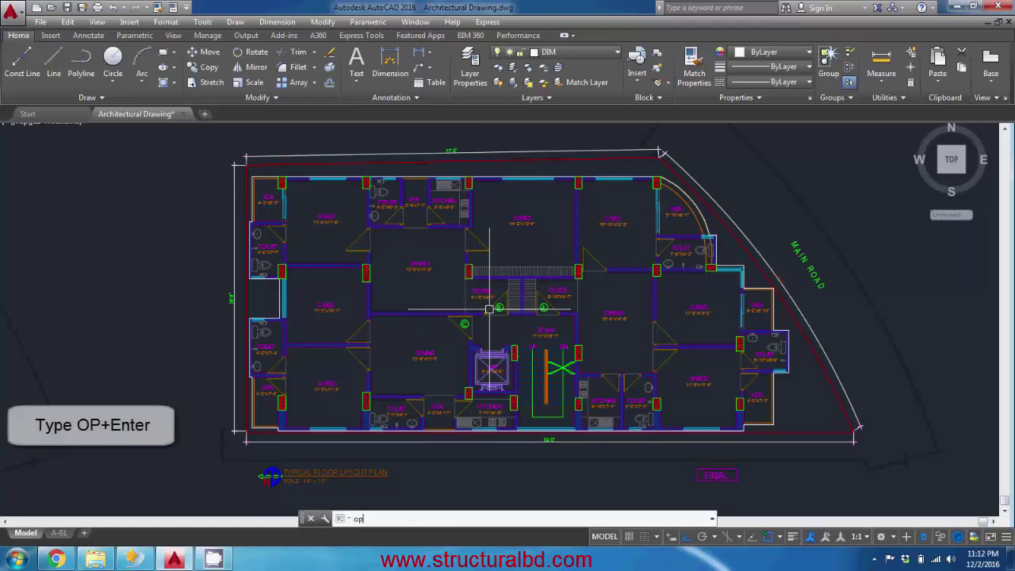
{"action": "key", "text": "Return"}
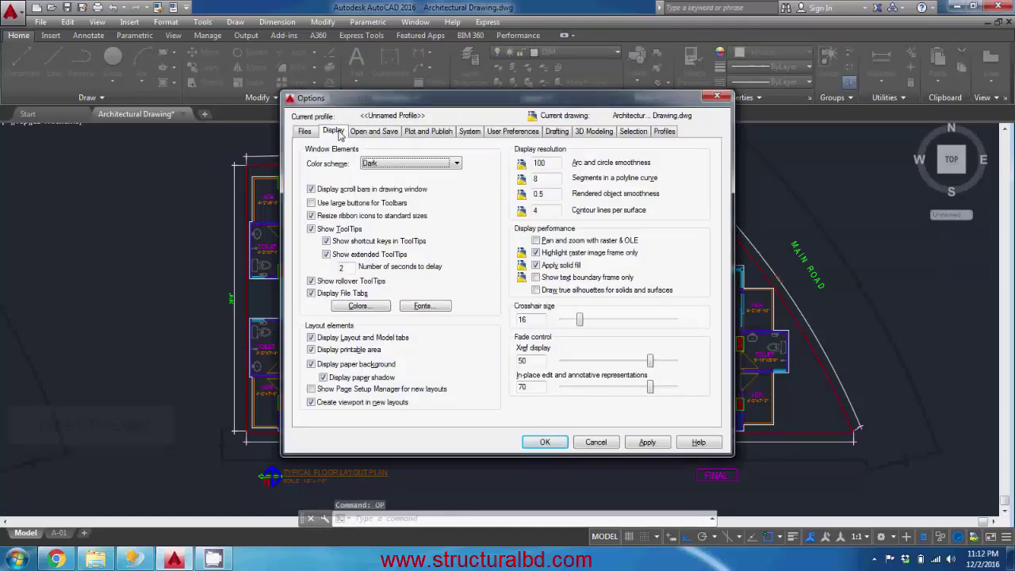
{"action": "left_click", "coordinate": [321, 190]}
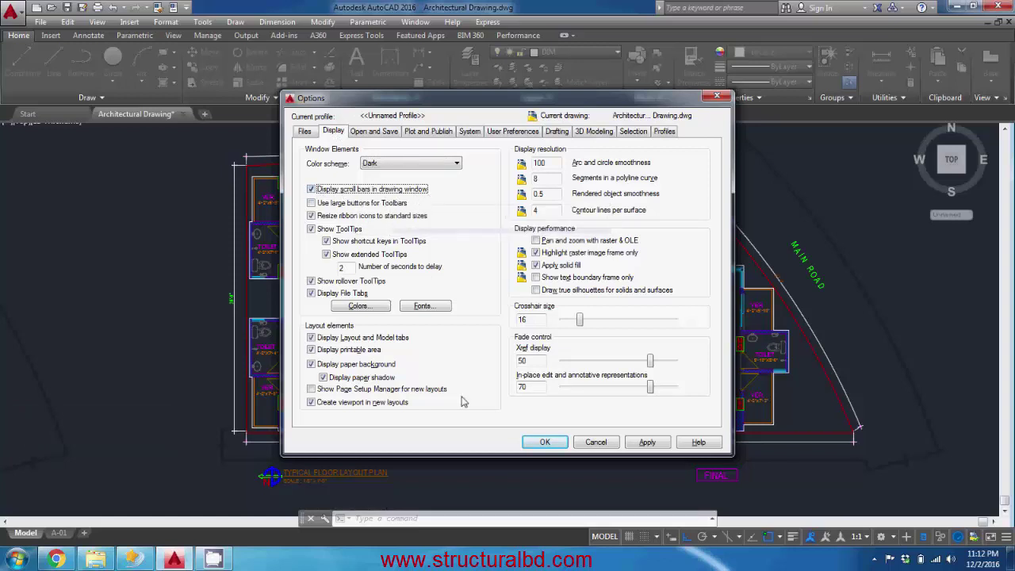
{"action": "left_click", "coordinate": [545, 441]}
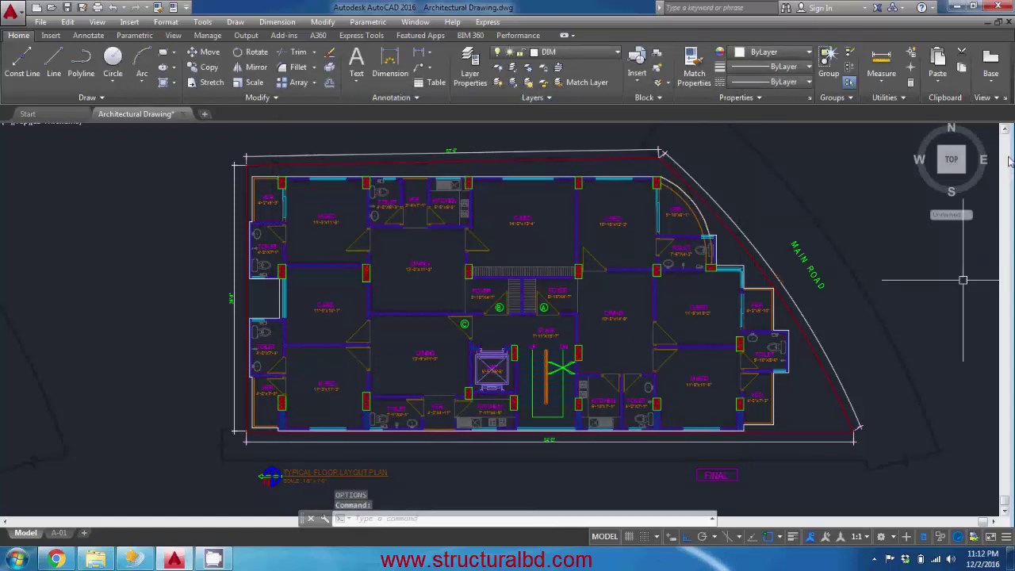
- Scroll the typical floor layout plan up and down with the vertical scroll bar, and pan a closer view around the stair area
{"action": "left_click_drag", "start_coordinate": [1006, 503], "coordinate": [1005, 326]}
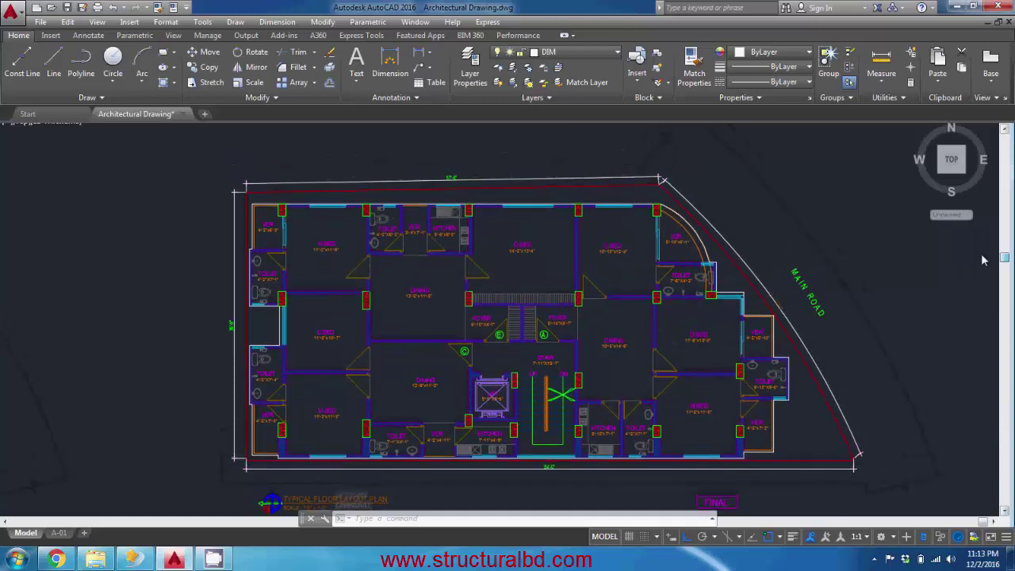
{"action": "scroll", "coordinate": [1001, 251], "scroll_direction": "up", "scroll_amount": 2}
{"action": "mouse_move", "coordinate": [1005, 270]}
{"action": "left_mouse_down"}
{"action": "mouse_move", "coordinate": [1007, 137]}
{"action": "mouse_move", "coordinate": [1009, 463]}
{"action": "mouse_move", "coordinate": [1005, 298]}
{"action": "left_mouse_up"}
{"action": "middle_click_drag", "start_coordinate": [387, 312], "coordinate": [595, 288]}
{"action": "middle_click_drag", "start_coordinate": [532, 346], "coordinate": [554, 335]}
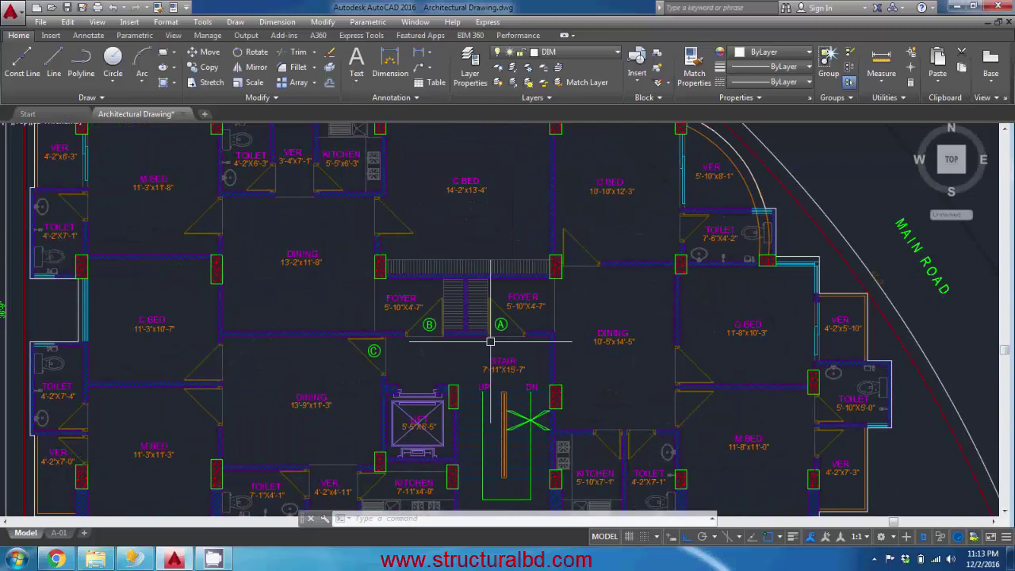
{"action": "middle_click_drag", "start_coordinate": [490, 341], "coordinate": [539, 276]}
{"action": "key", "text": "Escape"}
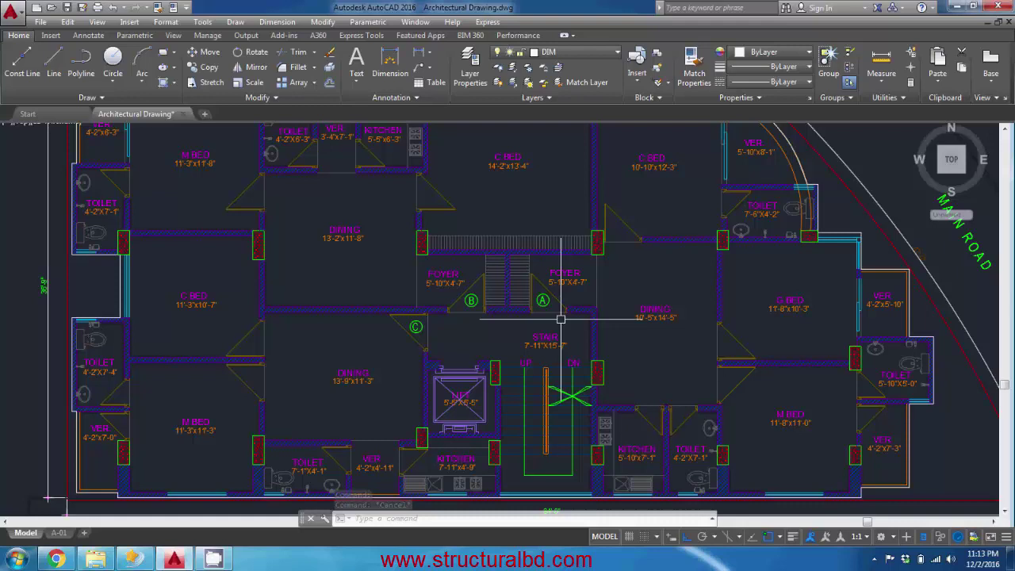
- Start the Zoom command in real-time mode, zoom the typical floor layout plan in and out several times, and exit
{"action": "type", "text": "z"}
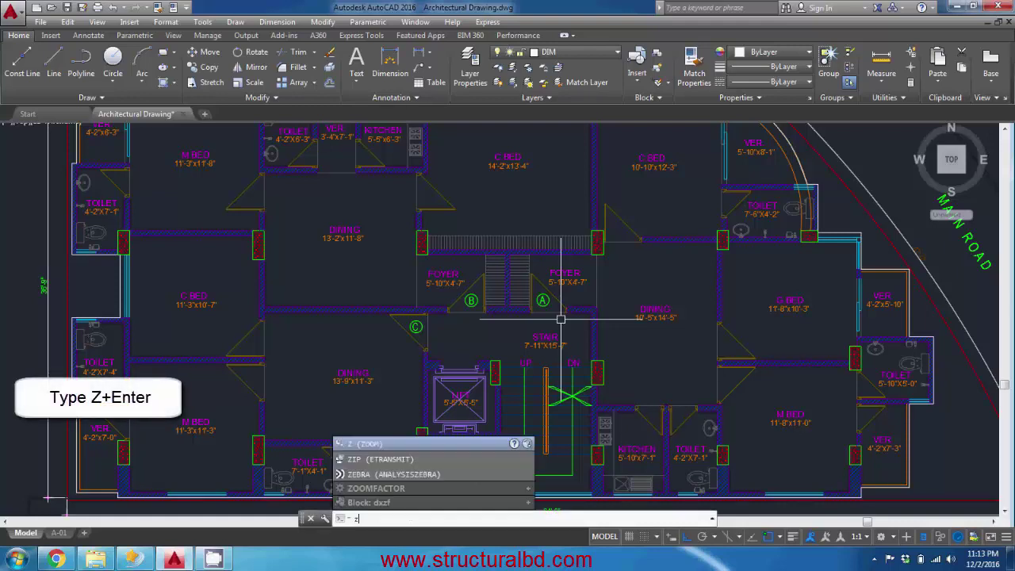
{"action": "key", "text": "Return"}
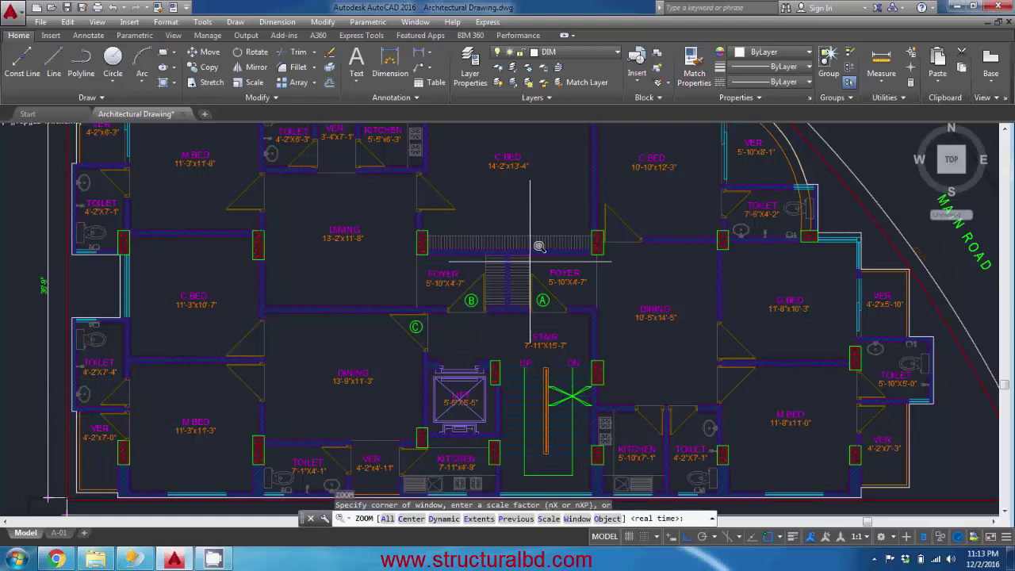
{"action": "key", "text": "Return"}
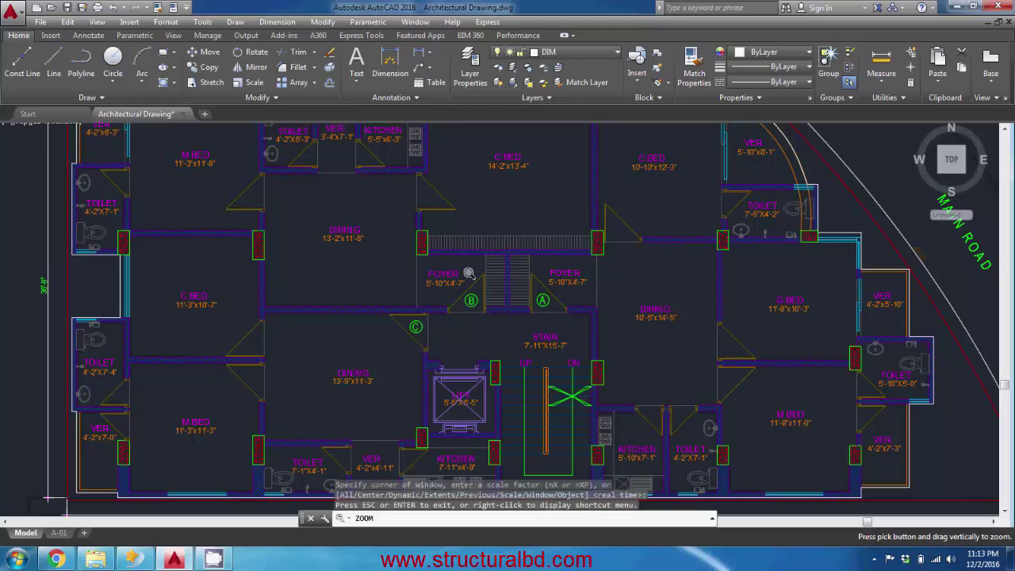
{"action": "left_click_drag", "start_coordinate": [440, 251], "coordinate": [500, 311]}
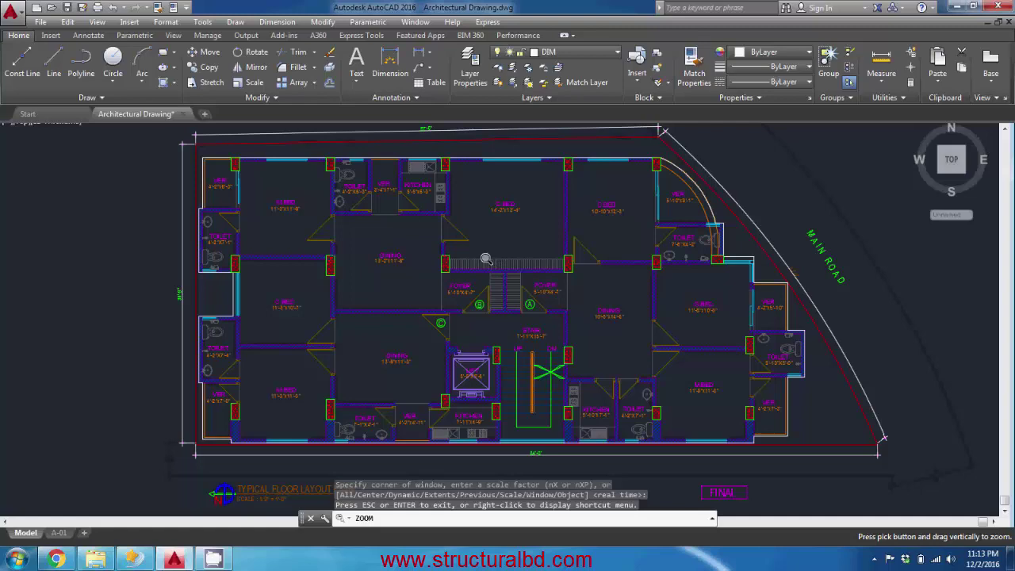
{"action": "left_click_drag", "start_coordinate": [489, 288], "coordinate": [471, 157]}
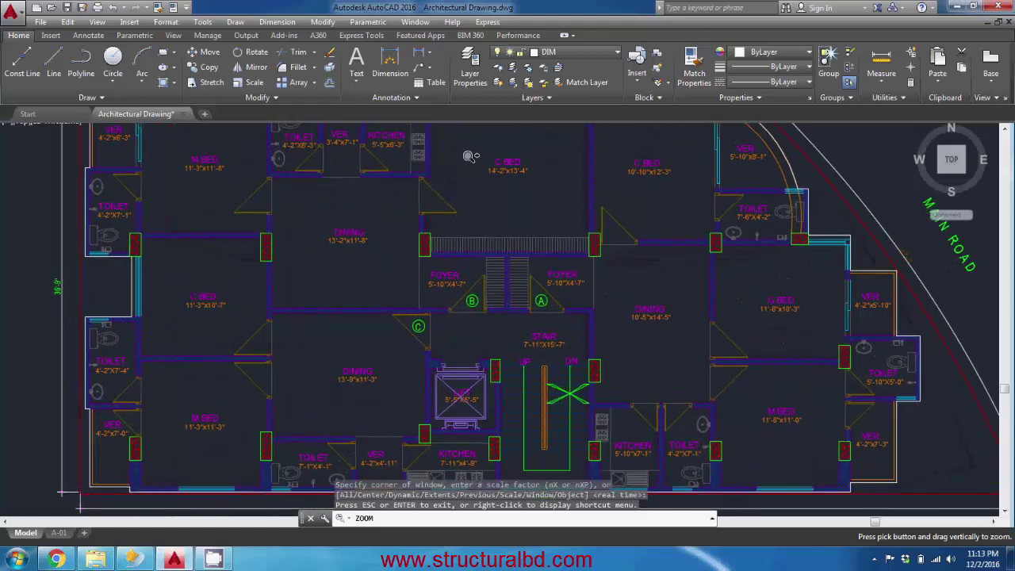
{"action": "left_click_drag", "start_coordinate": [224, 280], "coordinate": [224, 303]}
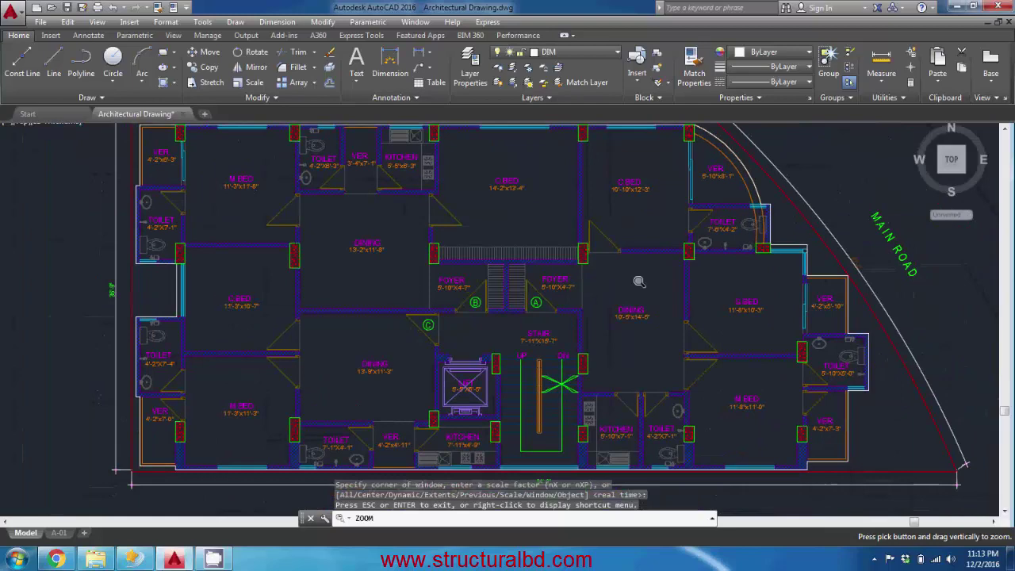
{"action": "left_click_drag", "start_coordinate": [664, 308], "coordinate": [638, 173]}
{"action": "left_click_drag", "start_coordinate": [518, 311], "coordinate": [533, 415]}
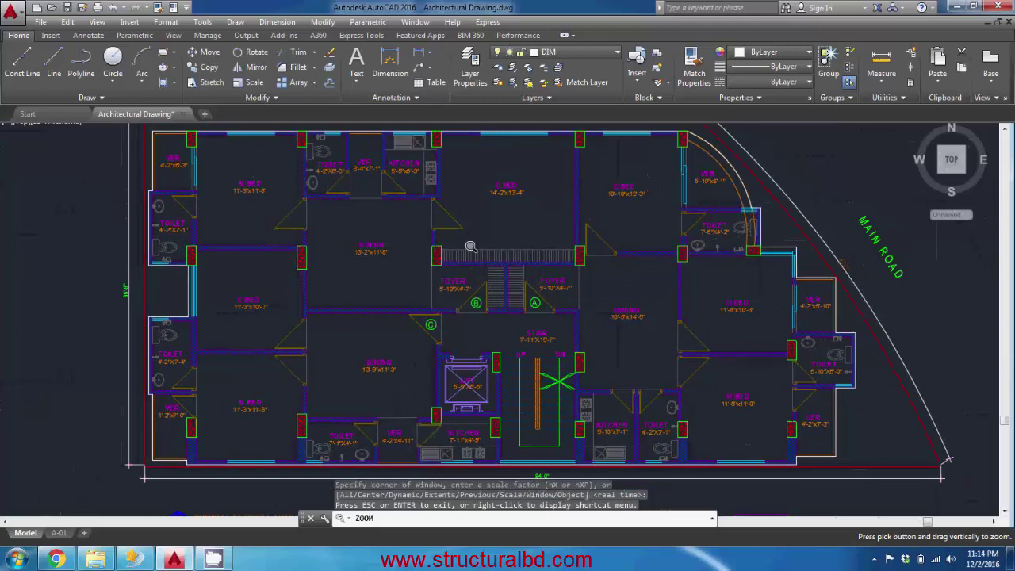
{"action": "key", "text": "Escape"}
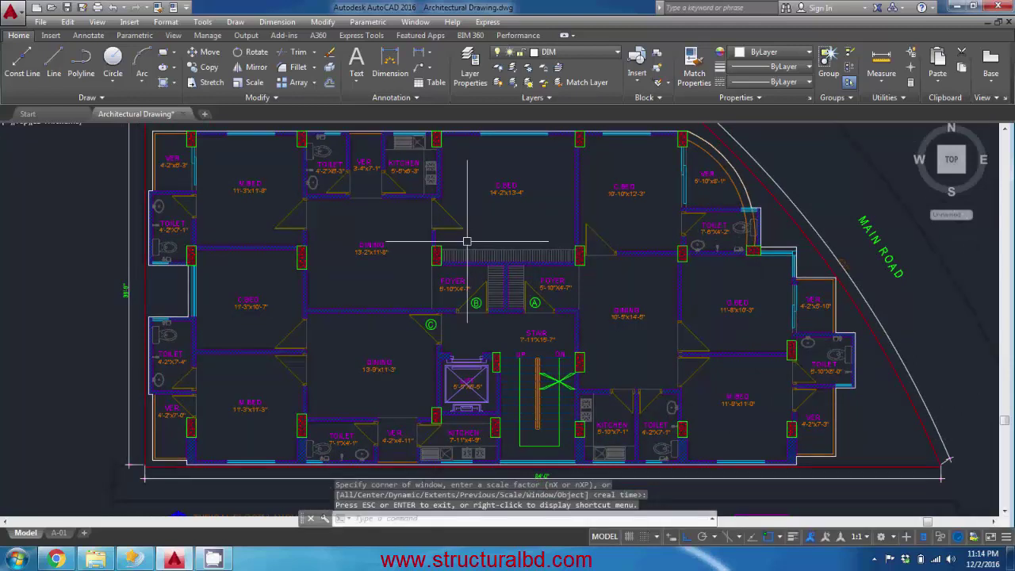
- Repeat the Zoom command with the Extents option to fit the whole drawing in the view
{"action": "key", "text": "Return"}
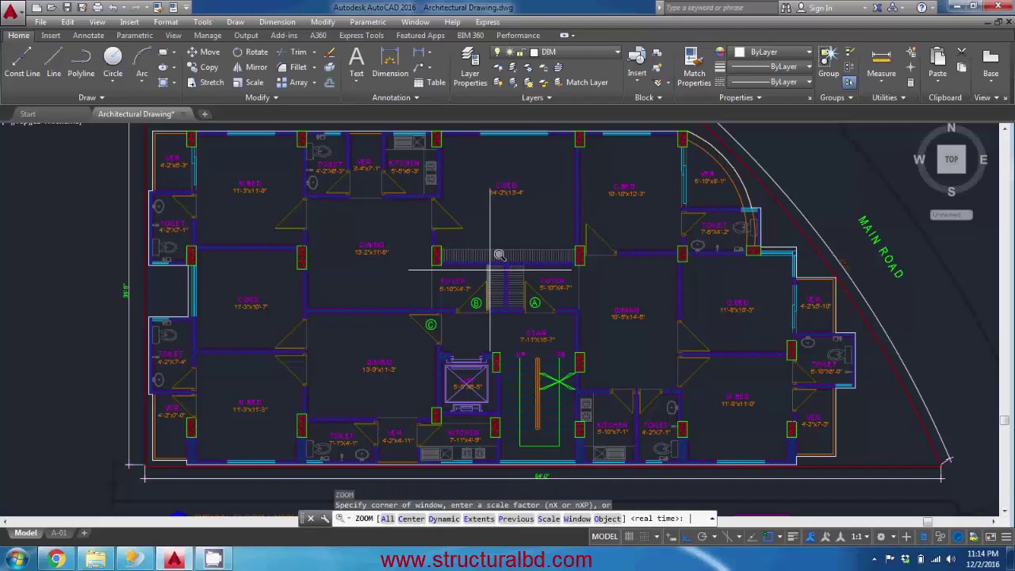
{"action": "type", "text": "e"}
{"action": "key", "text": "Return"}
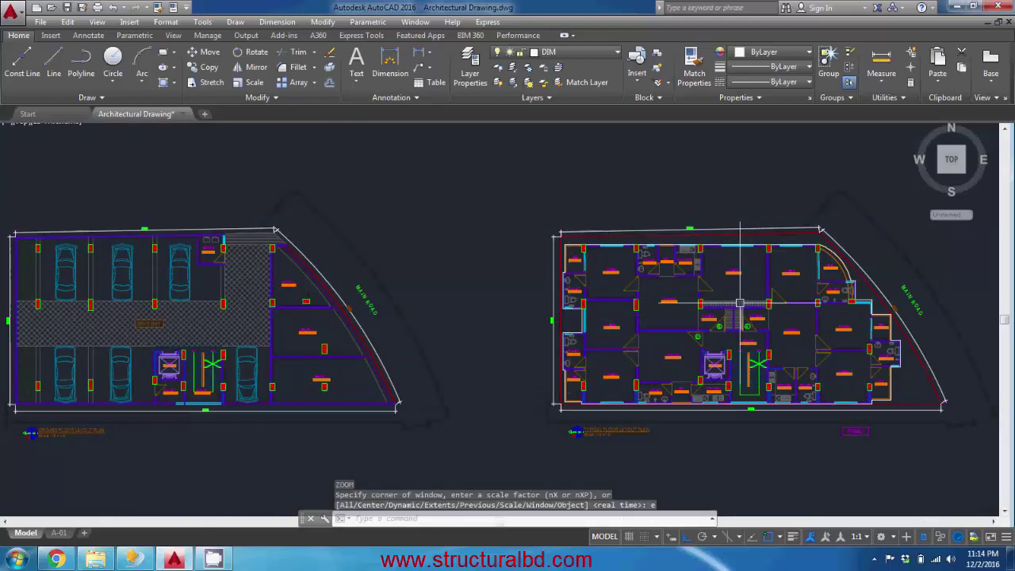
- Zoom with the Window option onto the M.BED label of the 11'-3"x11'-8" room in the typical floor layout plan
{"action": "middle_click_drag", "start_coordinate": [720, 317], "coordinate": [585, 283]}
{"action": "key", "text": "Return"}
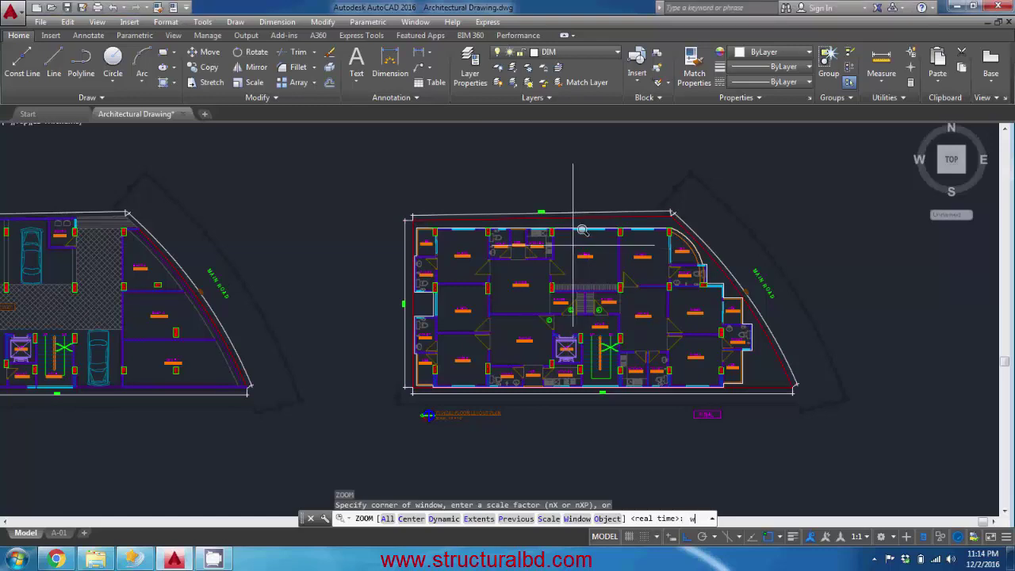
{"action": "key", "text": "Return"}
{"action": "scroll", "coordinate": [575, 242], "scroll_direction": "up", "scroll_amount": 5}
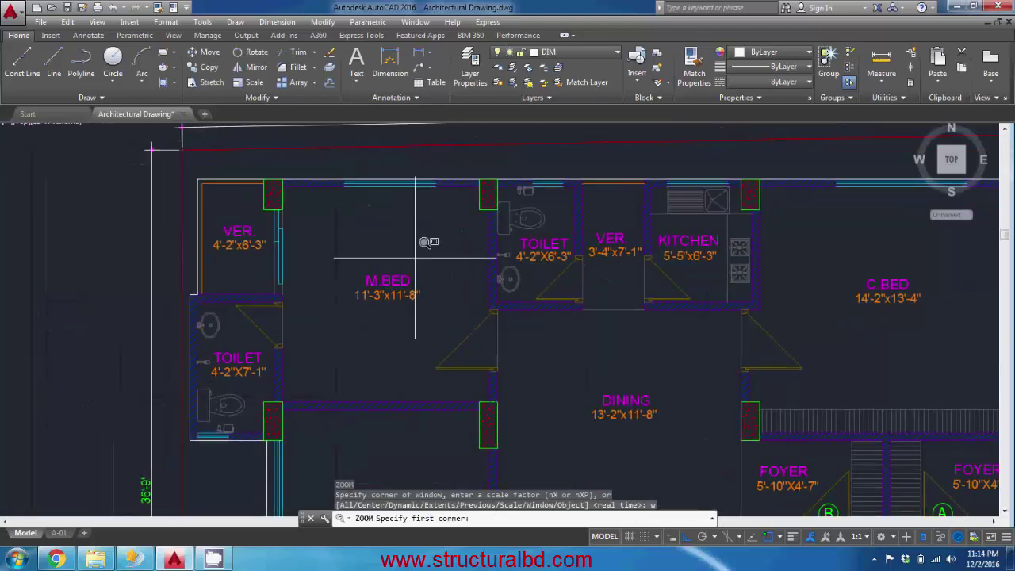
{"action": "scroll", "coordinate": [341, 234], "scroll_direction": "up", "scroll_amount": 4}
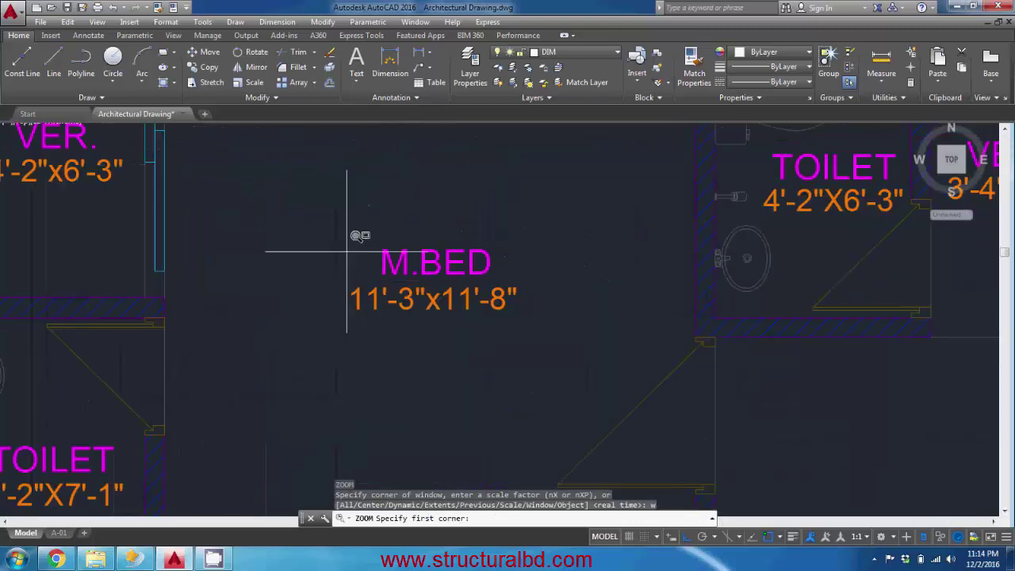
{"action": "left_click", "coordinate": [321, 212]}
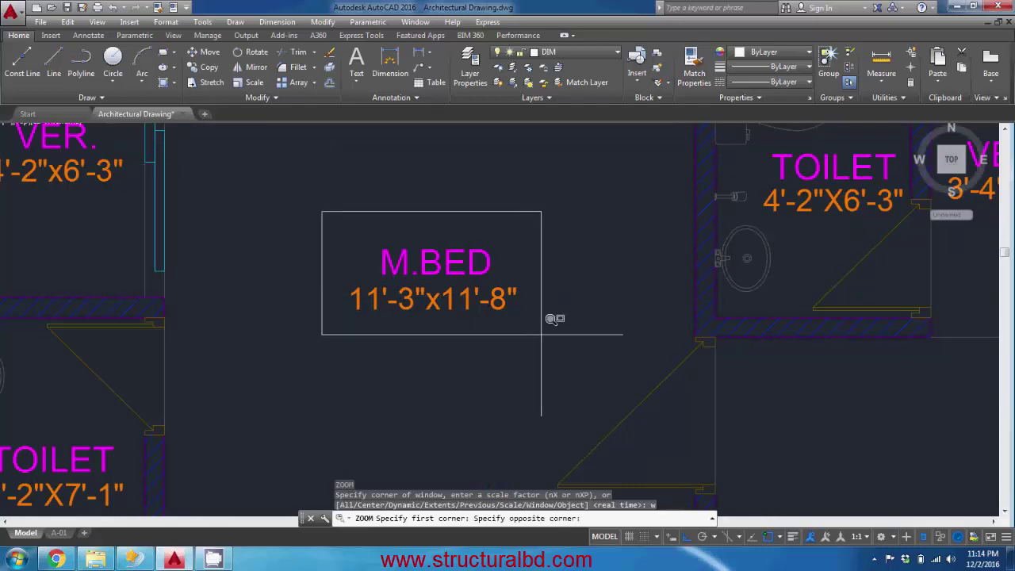
{"action": "left_click", "coordinate": [540, 341]}
- Zoom by a corner-to-corner window onto the column between the 4'-2"x6'-3" veranda and the adjoining master bedroom
{"action": "scroll", "coordinate": [389, 281], "scroll_direction": "down", "scroll_amount": 5}
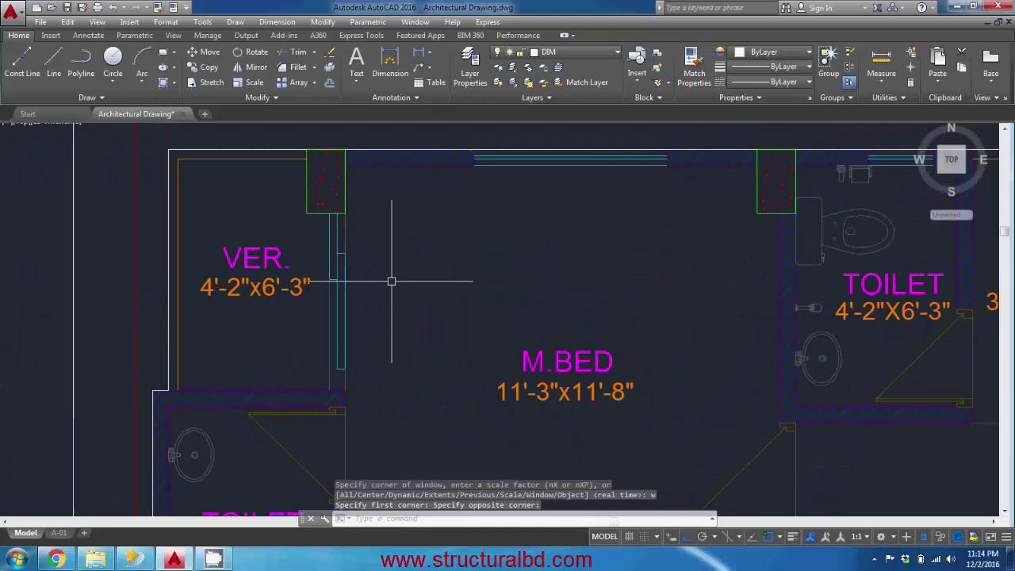
{"action": "scroll", "coordinate": [212, 127], "scroll_direction": "up", "scroll_amount": 4}
{"action": "scroll", "coordinate": [507, 324], "scroll_direction": "up", "scroll_amount": 3}
{"action": "middle_click_drag", "start_coordinate": [555, 243], "coordinate": [510, 373]}
{"action": "type", "text": "z"}
{"action": "key", "text": "Return"}
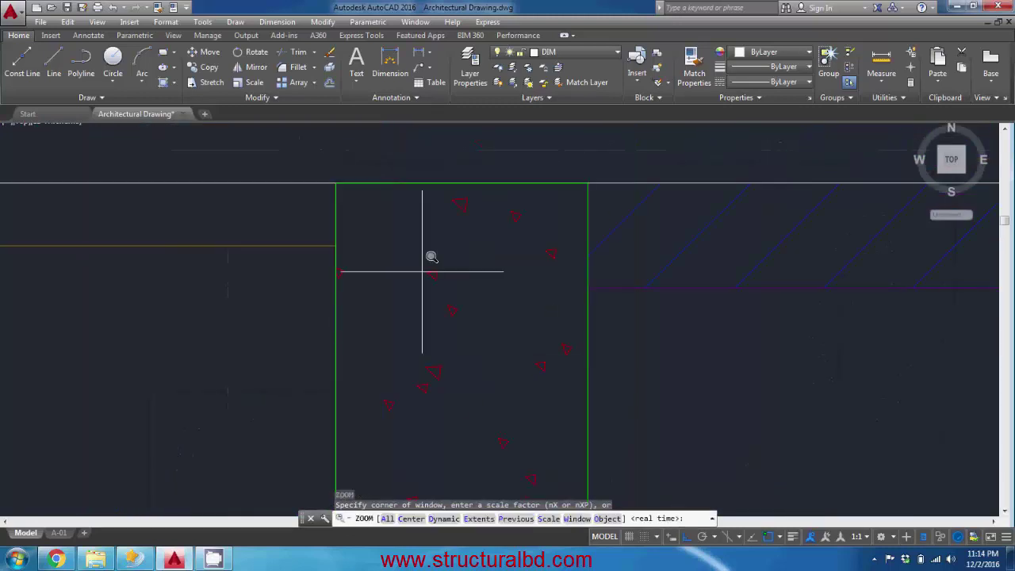
{"action": "left_click", "coordinate": [290, 158]}
{"action": "scroll", "coordinate": [290, 159], "scroll_direction": "down", "scroll_amount": 4}
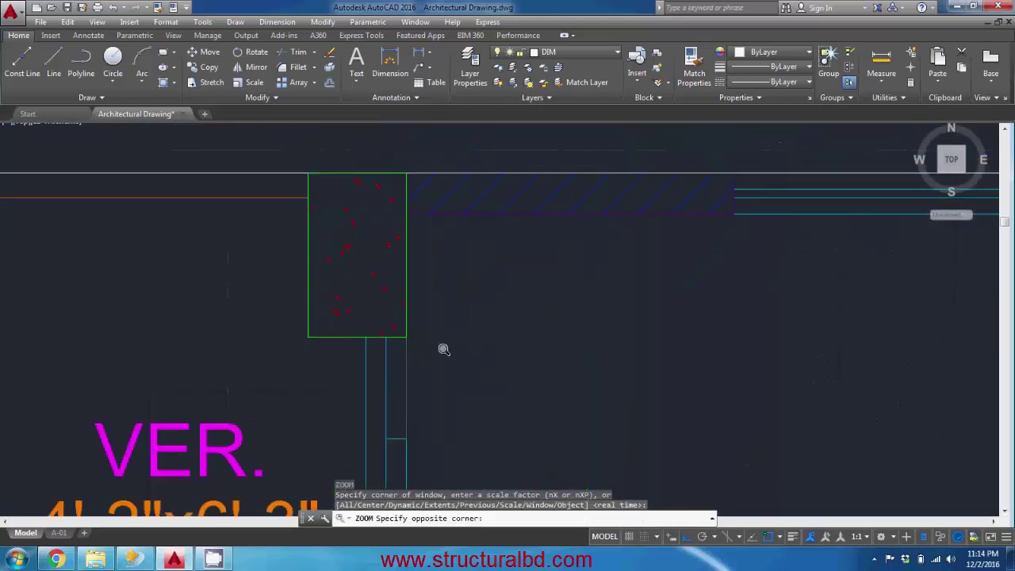
{"action": "scroll", "coordinate": [468, 262], "scroll_direction": "up", "scroll_amount": 4}
{"action": "left_click", "coordinate": [547, 187]}
- Zoom by a window onto the small red hatch triangle near the column's upper edge
{"action": "type", "text": "z"}
{"action": "key", "text": "Return"}
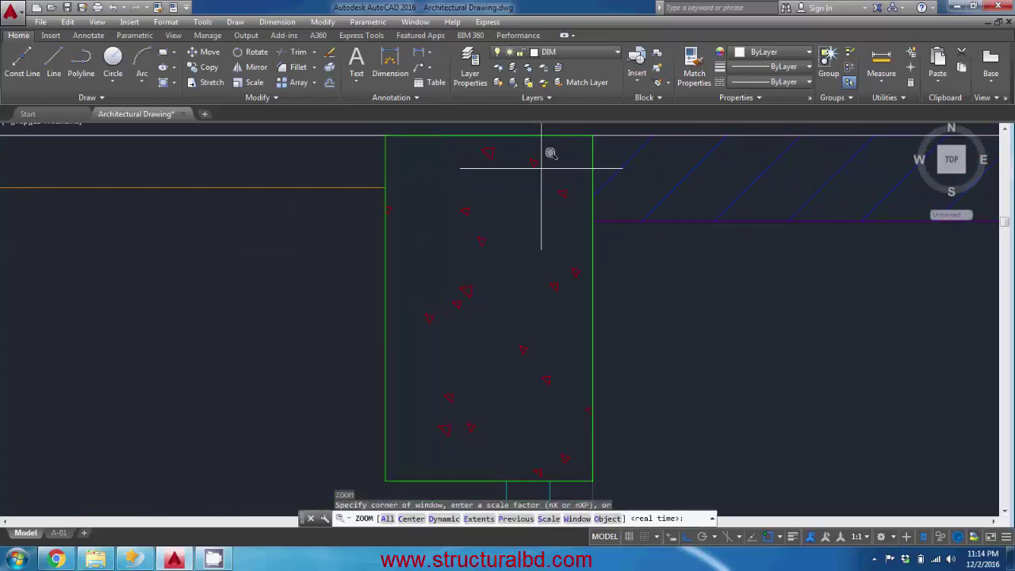
{"action": "left_click", "coordinate": [471, 145]}
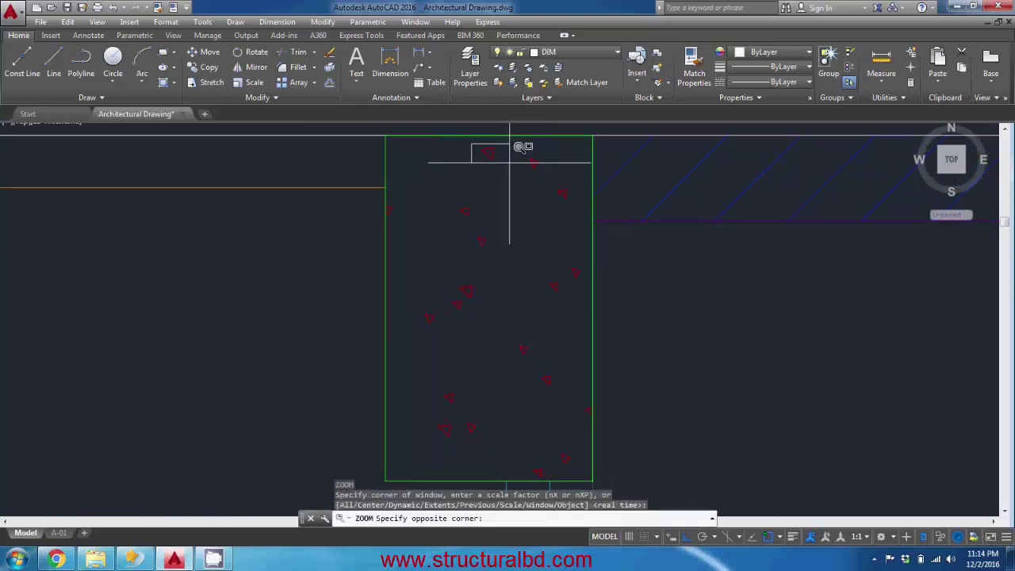
{"action": "left_click", "coordinate": [504, 154]}
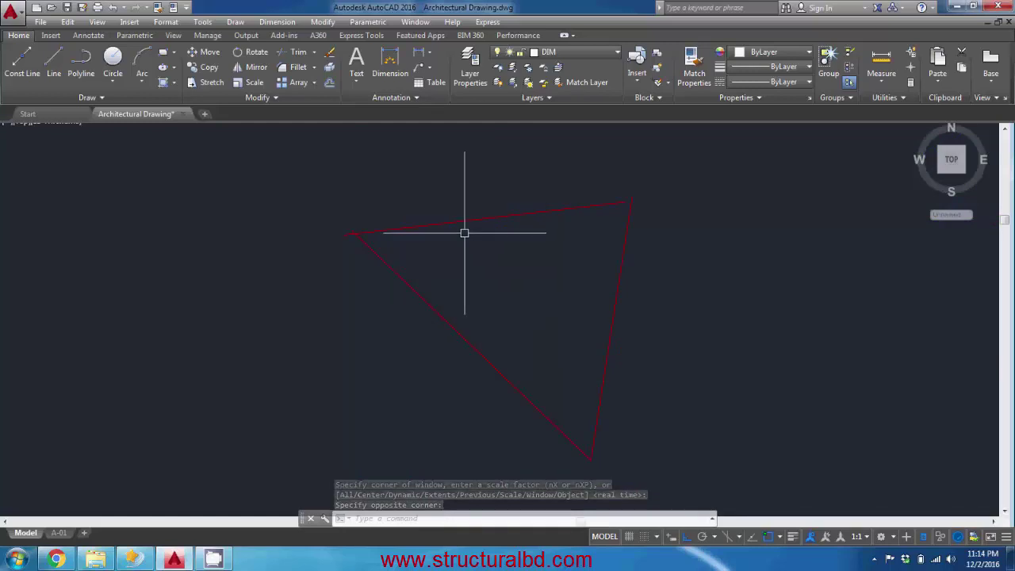
{"action": "key", "text": "Escape"}
- Zoom out from the column without a command, inspect the door beside the dining room, and return to the whole typical floor plan
{"action": "scroll", "coordinate": [472, 235], "scroll_direction": "up", "scroll_amount": 5}
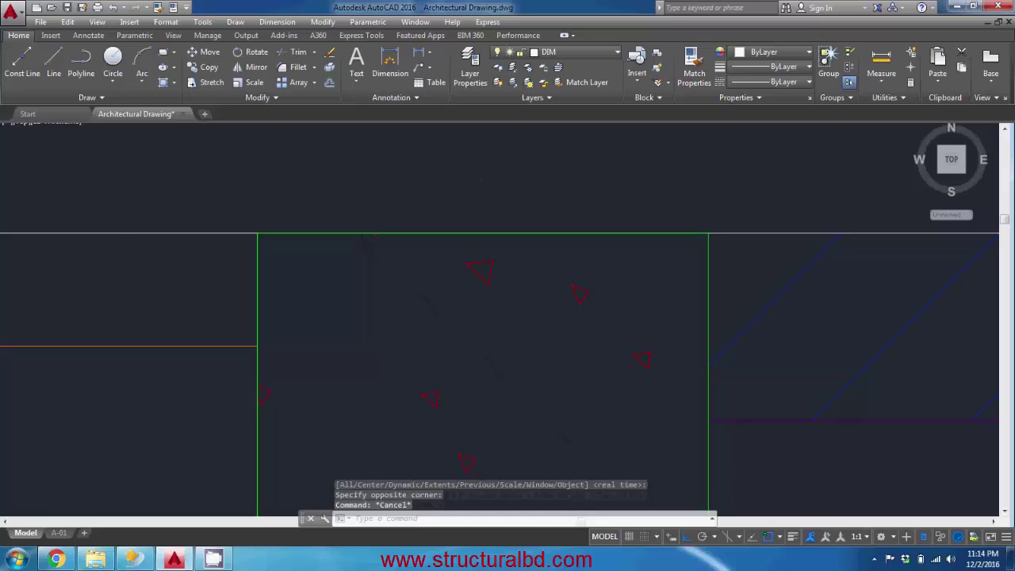
{"action": "scroll", "coordinate": [486, 287], "scroll_direction": "down", "scroll_amount": 5}
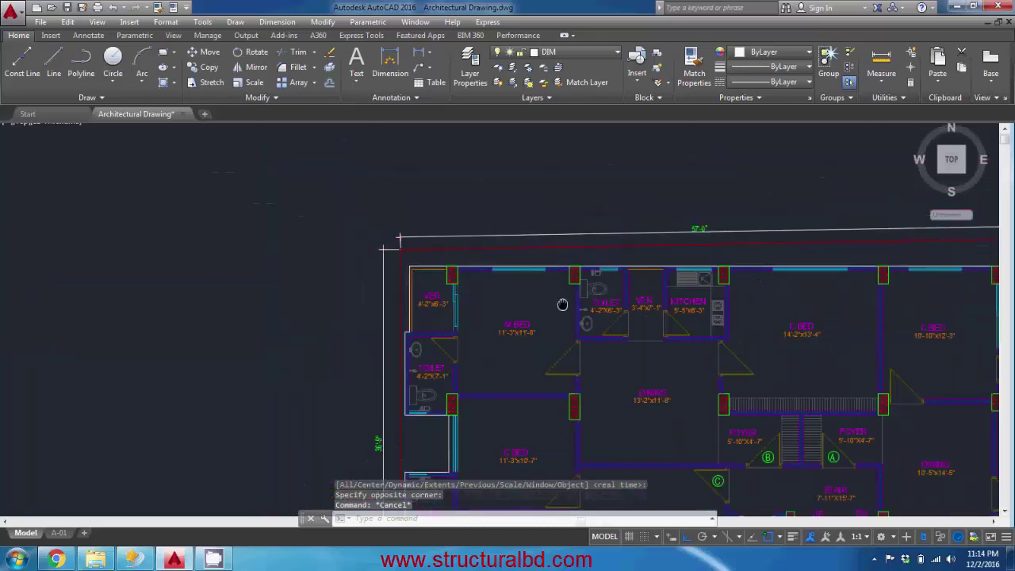
{"action": "scroll", "coordinate": [508, 289], "scroll_direction": "up", "scroll_amount": 2}
{"action": "scroll", "coordinate": [516, 291], "scroll_direction": "up", "scroll_amount": 5}
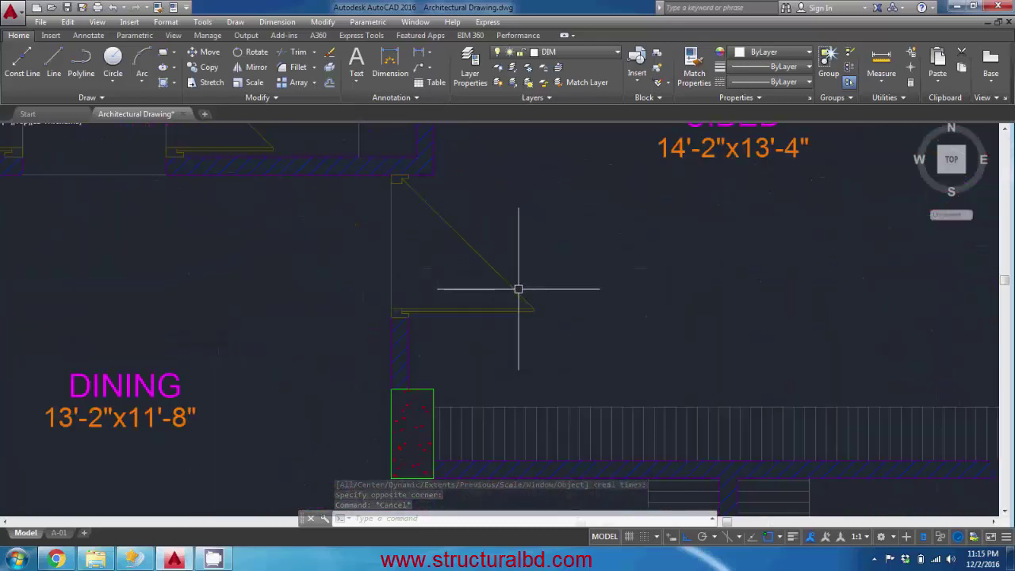
{"action": "scroll", "coordinate": [497, 286], "scroll_direction": "down", "scroll_amount": 7}
{"action": "scroll", "coordinate": [494, 290], "scroll_direction": "up", "scroll_amount": 3}
{"action": "scroll", "coordinate": [547, 317], "scroll_direction": "down", "scroll_amount": 4}
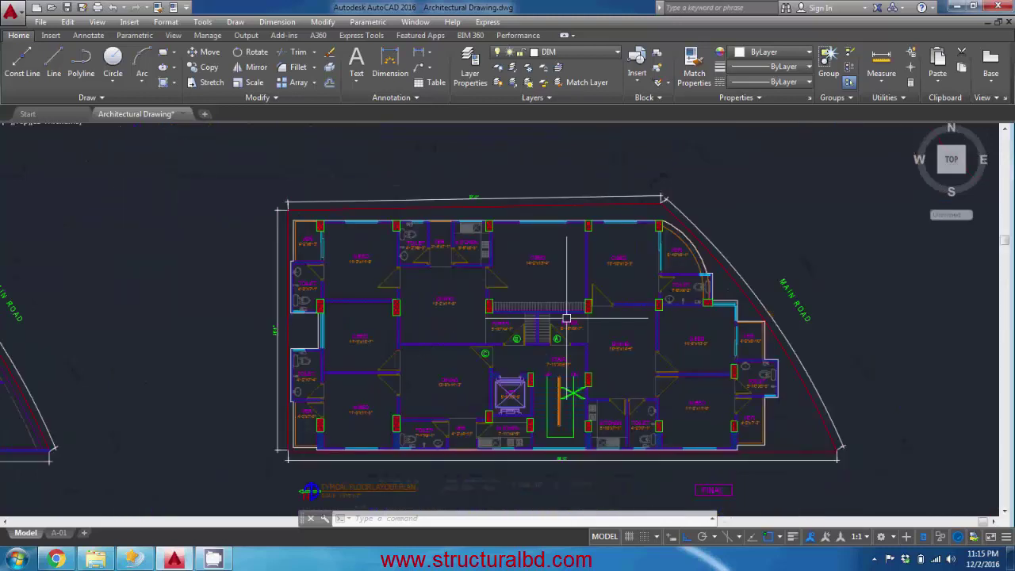
- Zoom in on the curved veranda's label without a command, zoom back out, and bring the 13'-2"x11'-8" dining room into close view
{"action": "scroll", "coordinate": [716, 220], "scroll_direction": "up", "scroll_amount": 4}
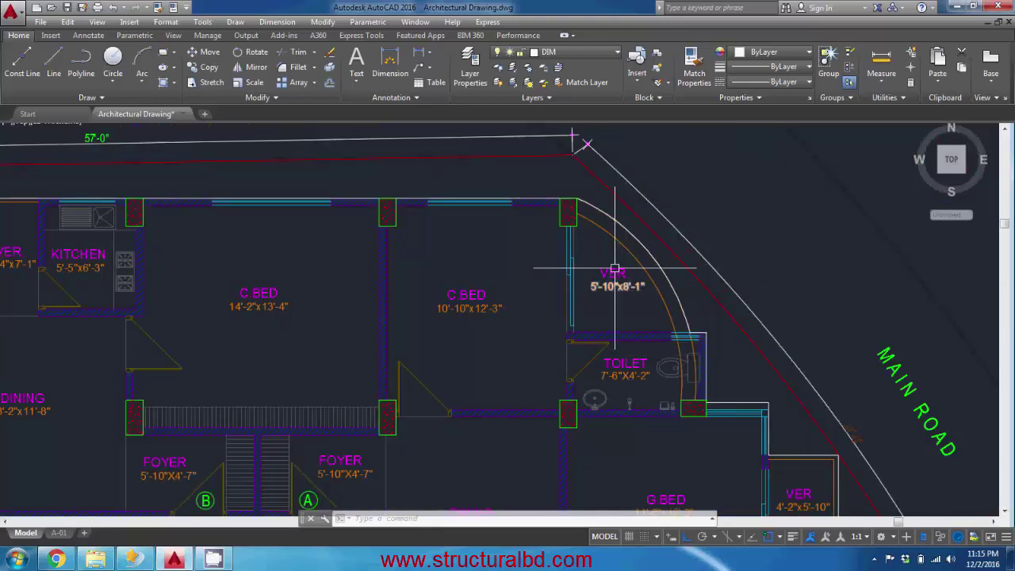
{"action": "scroll", "coordinate": [607, 270], "scroll_direction": "up", "scroll_amount": 5}
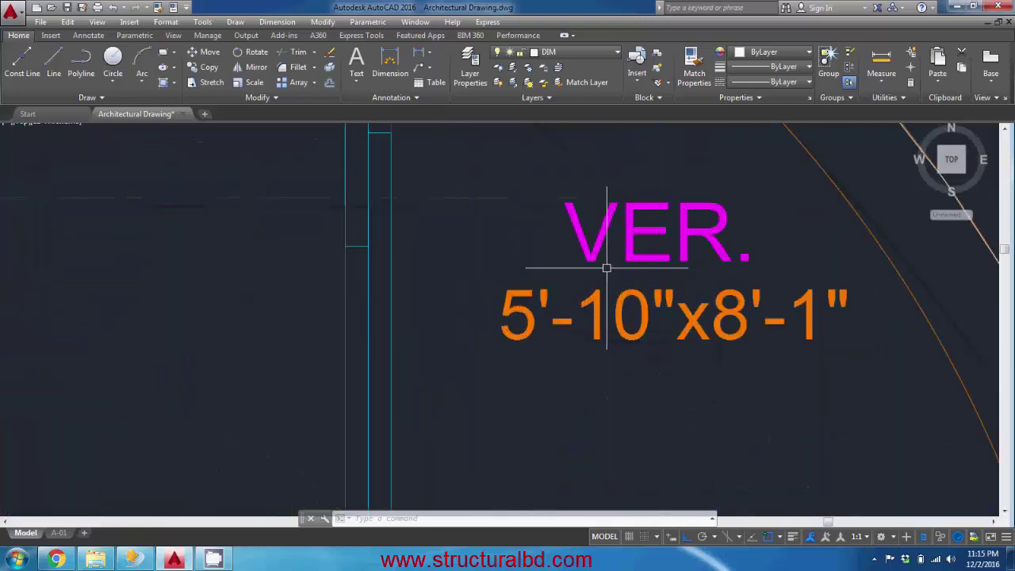
{"action": "scroll", "coordinate": [622, 266], "scroll_direction": "down", "scroll_amount": 4}
{"action": "scroll", "coordinate": [623, 266], "scroll_direction": "down", "scroll_amount": 6}
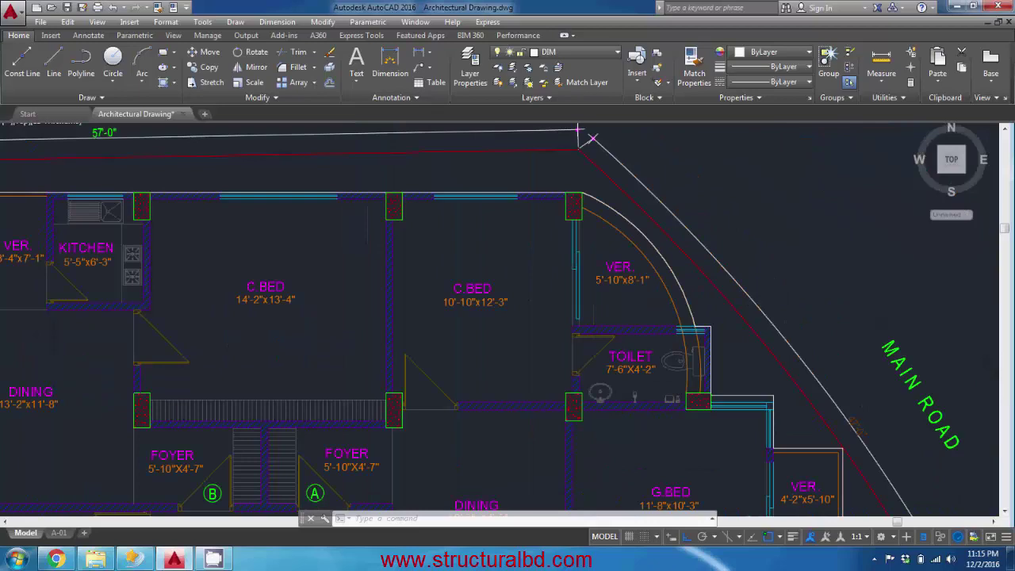
{"action": "scroll", "coordinate": [537, 339], "scroll_direction": "up", "scroll_amount": 2}
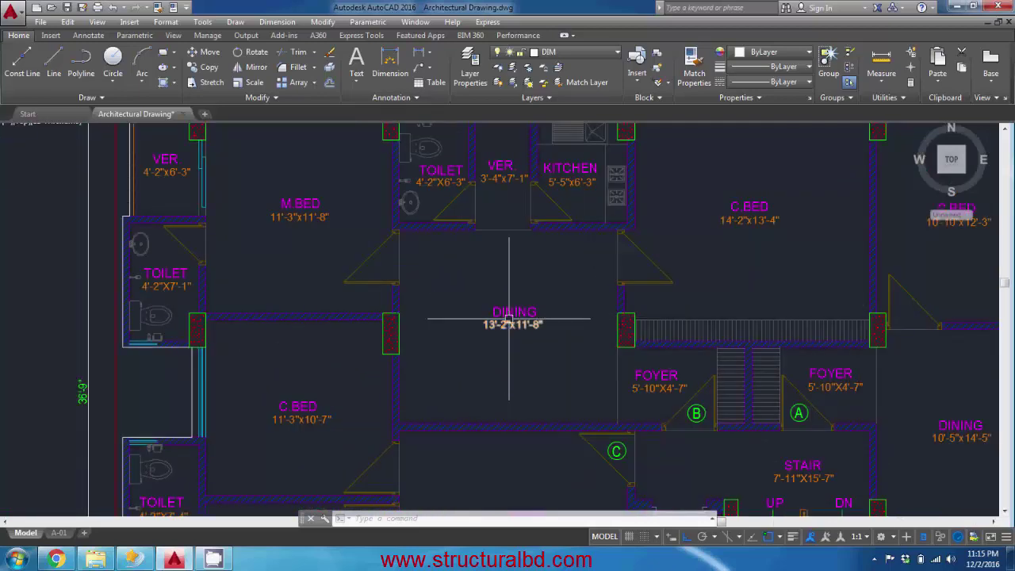
- Zoom in closer on the 13'-2"x11'-8" dining room label without a command, and zoom back out to the surrounding rooms
{"action": "scroll", "coordinate": [509, 317], "scroll_direction": "up", "scroll_amount": 2}
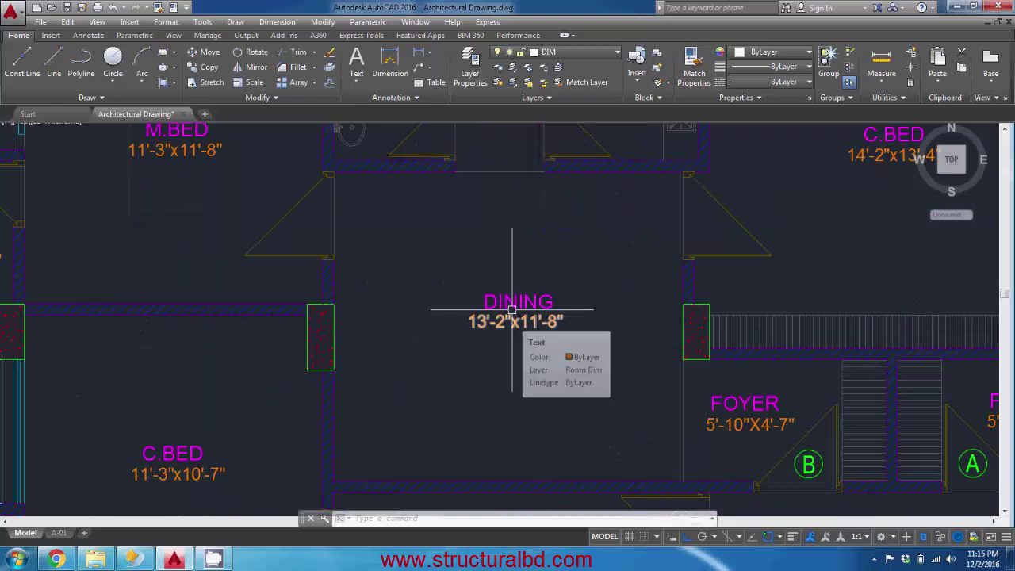
{"action": "scroll", "coordinate": [512, 310], "scroll_direction": "up", "scroll_amount": 5}
{"action": "scroll", "coordinate": [523, 304], "scroll_direction": "down", "scroll_amount": 5}
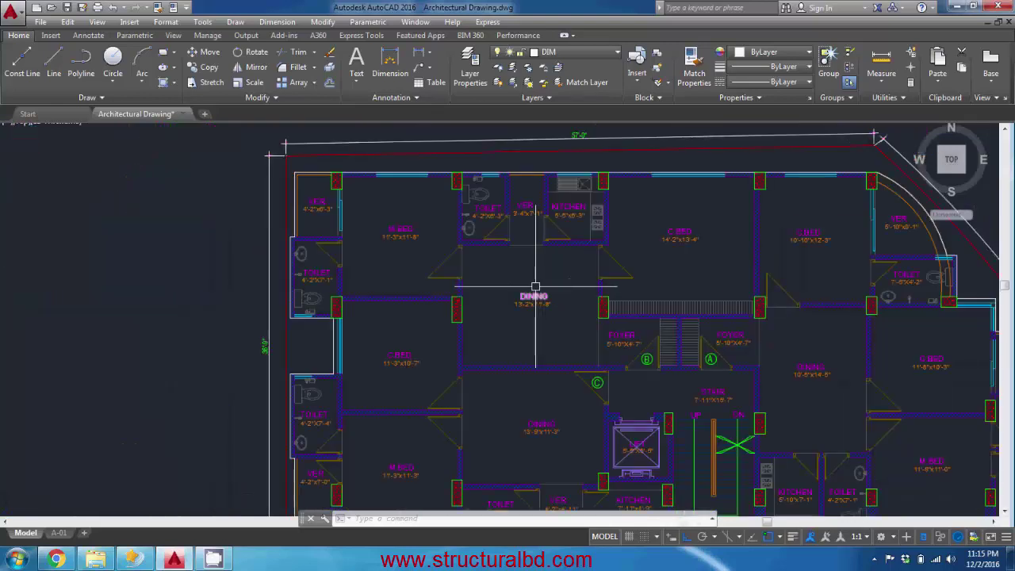
{"action": "right_click", "coordinate": [535, 290]}
{"action": "key", "text": "Escape"}
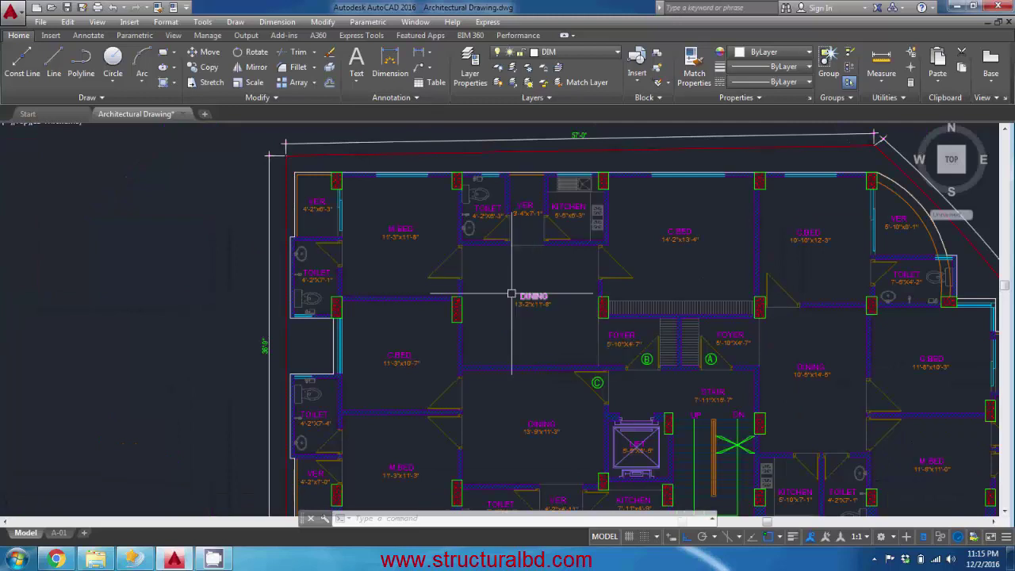
- Zoom in on the 4'-2"x6'-3" veranda, zoom back out, and pan across to the 14'-2"x13'-4" bedroom and the main-road side
{"action": "middle_click_drag", "start_coordinate": [427, 263], "coordinate": [503, 310]}
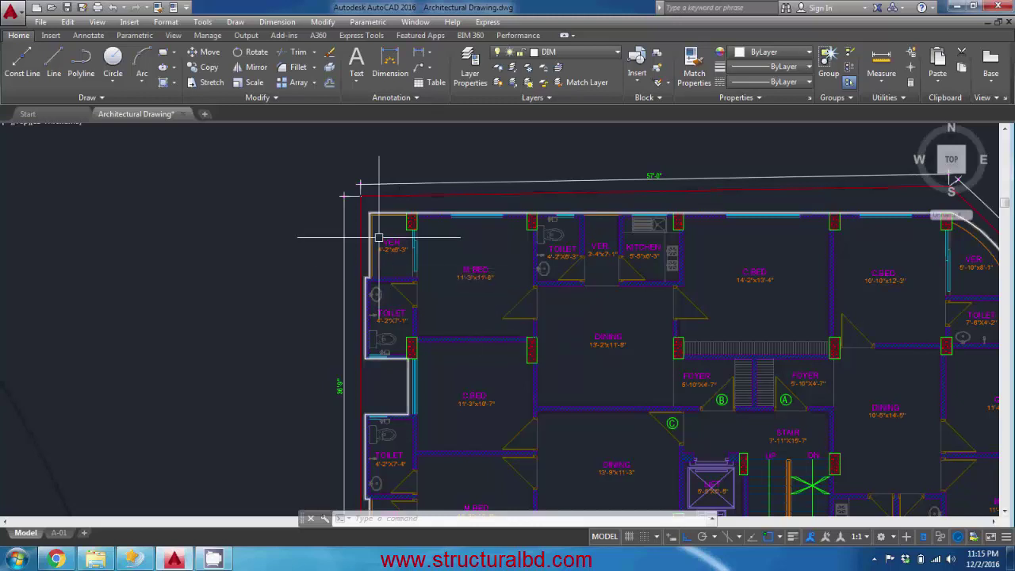
{"action": "scroll", "coordinate": [390, 230], "scroll_direction": "up", "scroll_amount": 8}
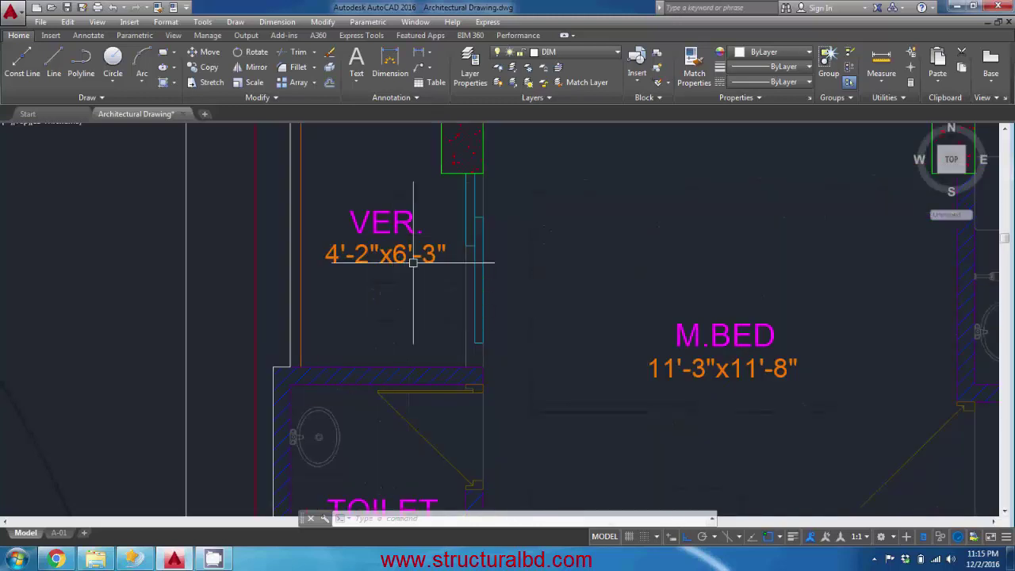
{"action": "scroll", "coordinate": [409, 262], "scroll_direction": "down", "scroll_amount": 6}
{"action": "middle_click_drag", "start_coordinate": [725, 269], "coordinate": [487, 251]}
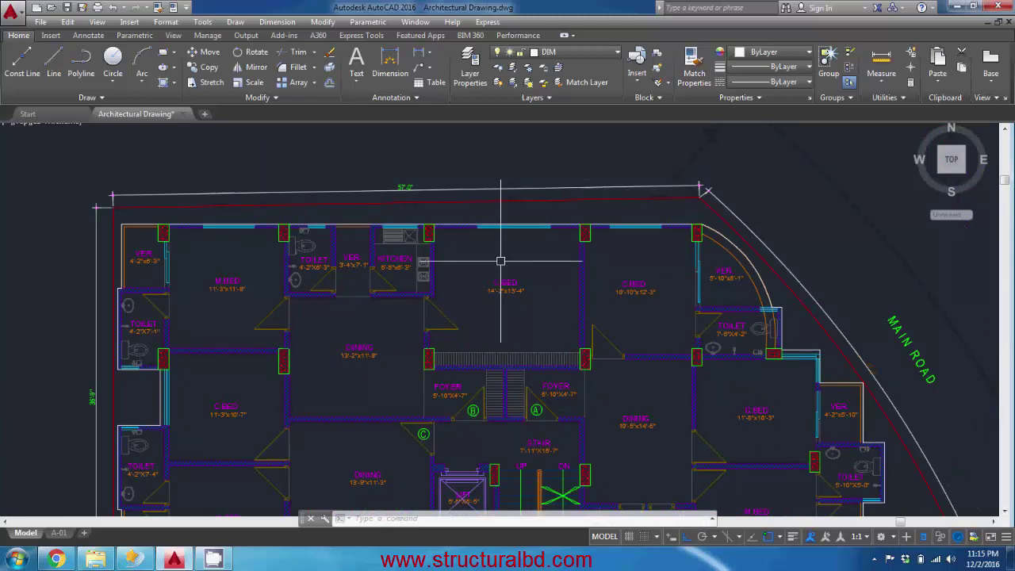
{"action": "mouse_move", "coordinate": [513, 268]}
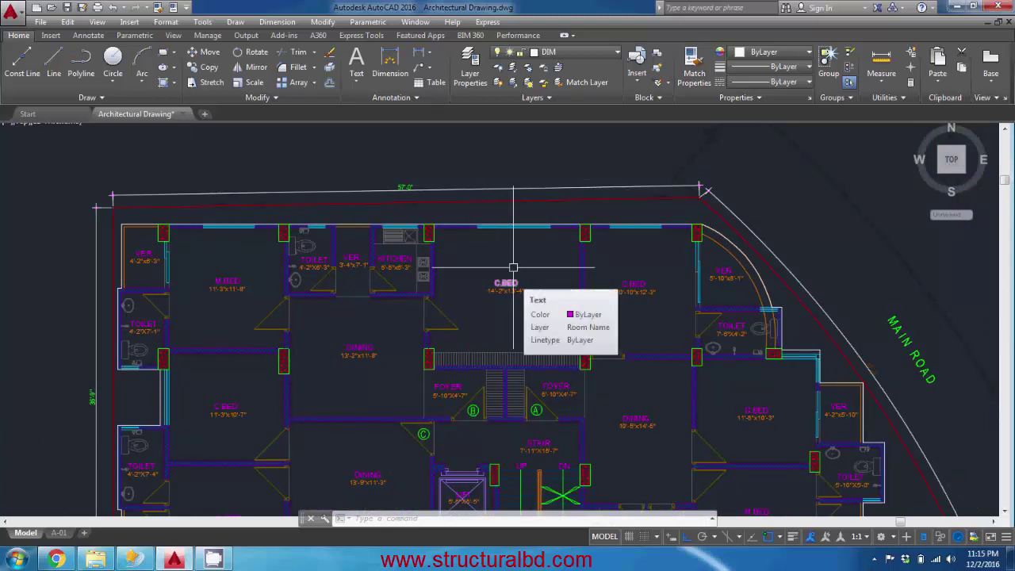